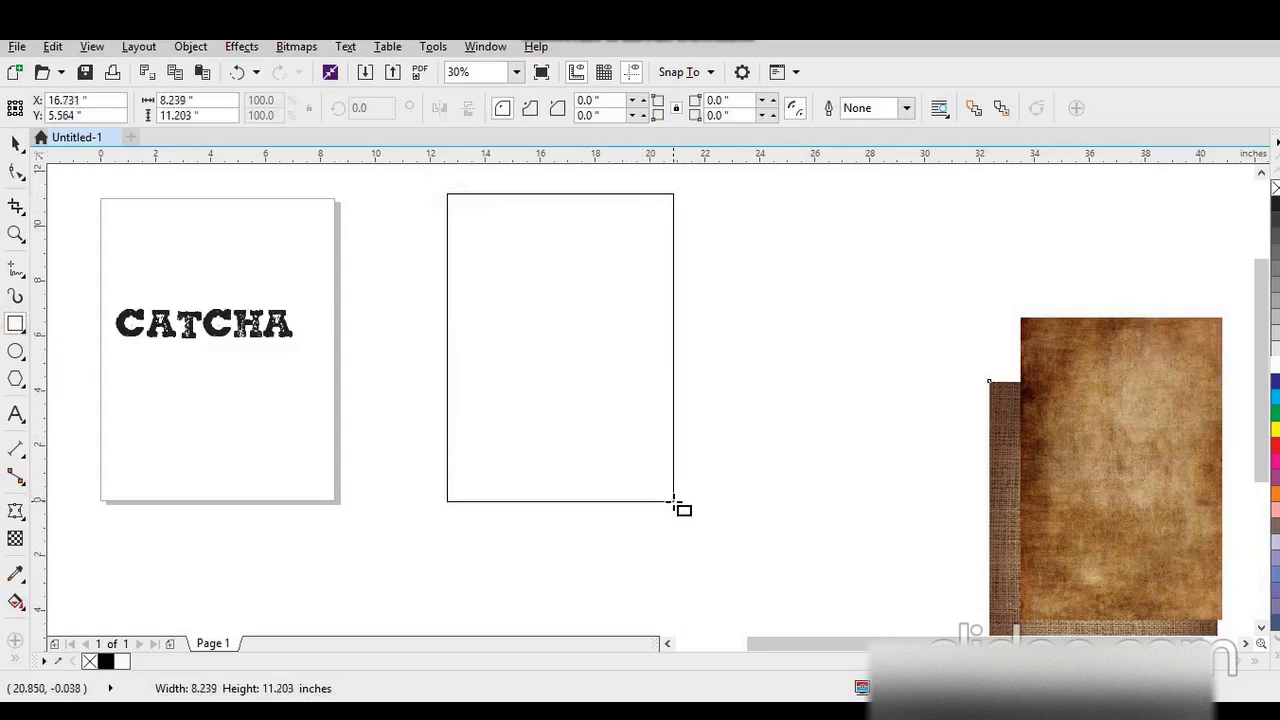
Add a second rectangle about 15.8 by 11.2 inches, centred on the narrower one, and position both beside the page.
left_click(20, 143)
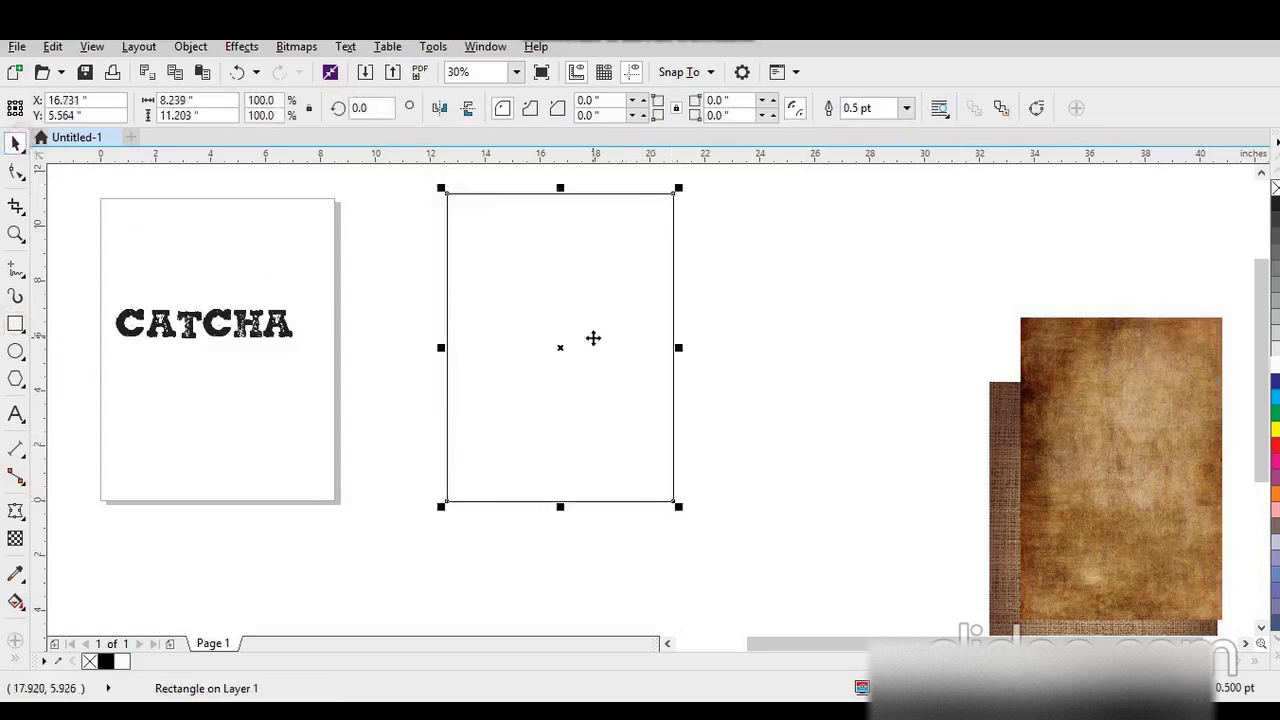
left_click_drag(632, 339, 832, 354)
left_click_drag(371, 182, 825, 522)
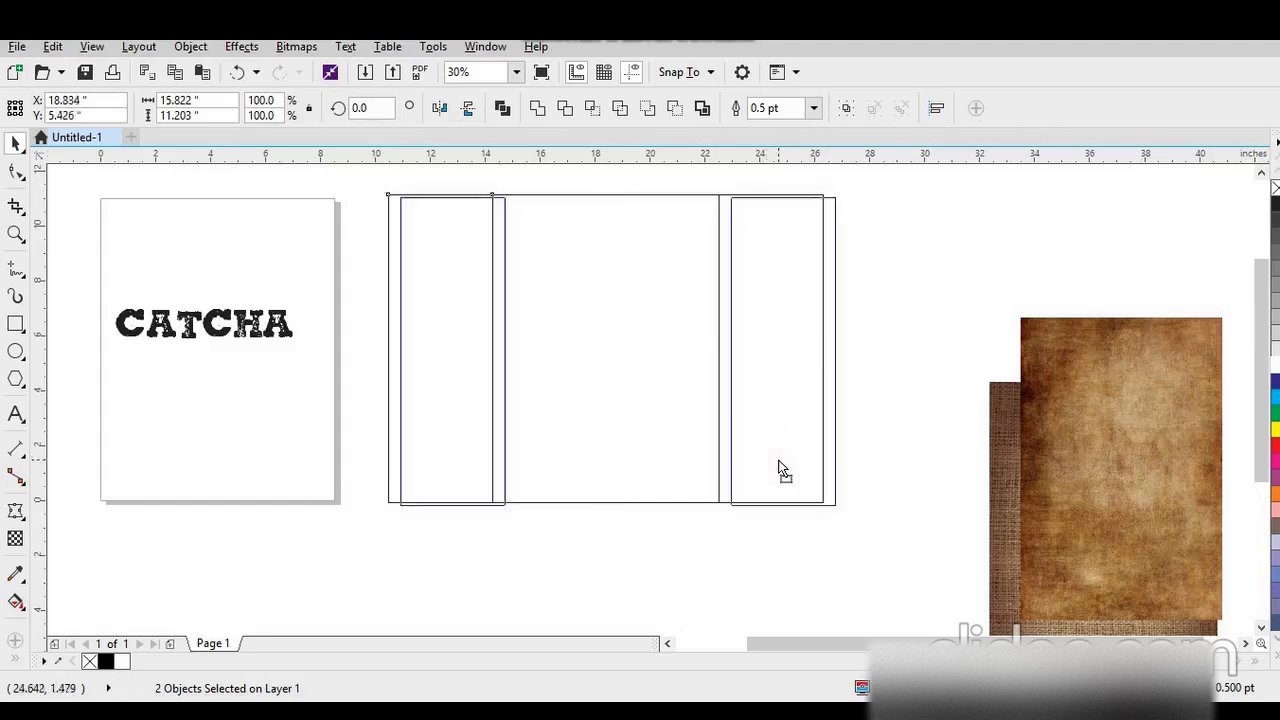
left_click_drag(778, 461, 779, 461)
left_click(943, 443)
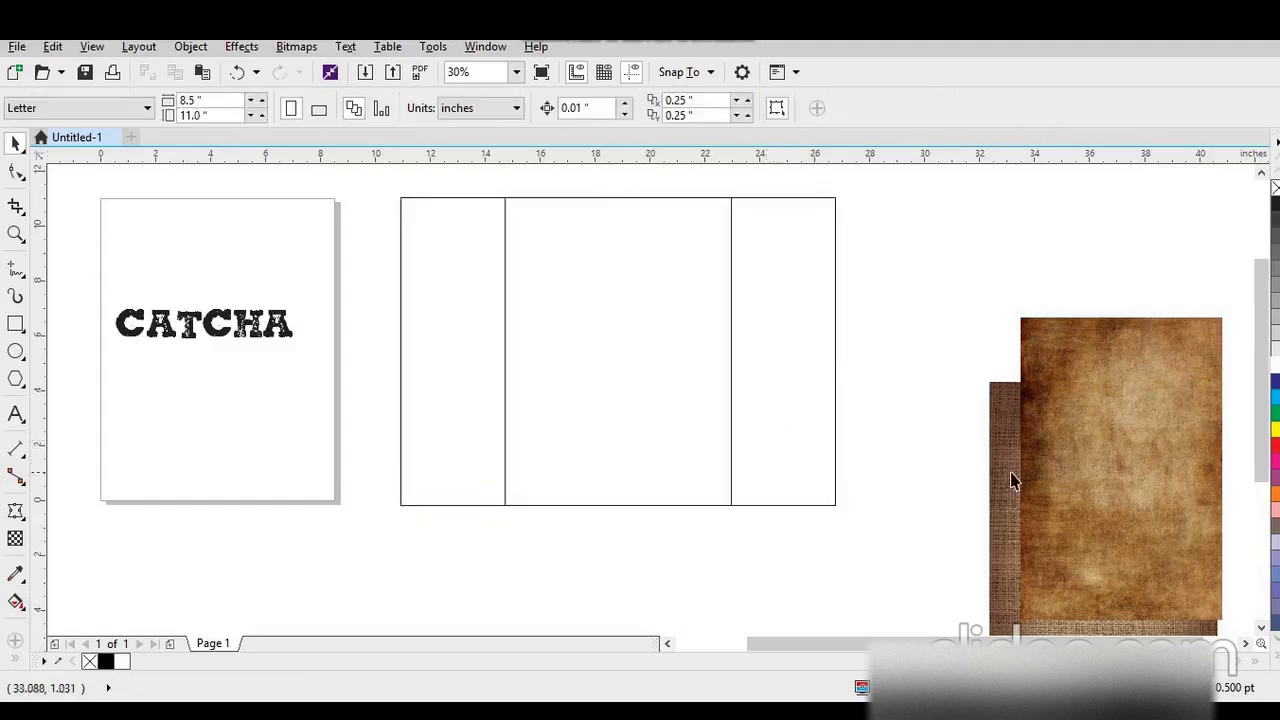
Move the burlap texture onto the rectangles and reduce its height to about 11.7 inches.
left_click(1008, 472)
left_click_drag(983, 460, 574, 283)
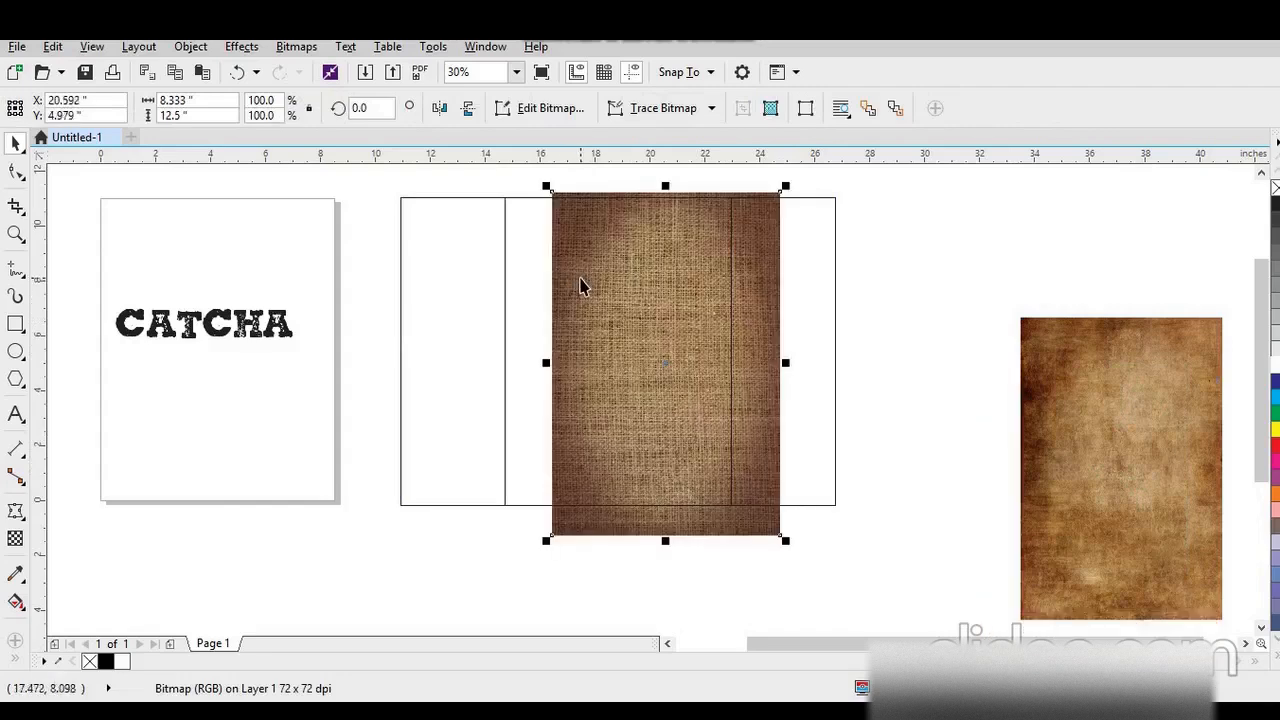
scroll(580, 282, "up", 1)
left_click_drag(653, 401, 453, 406)
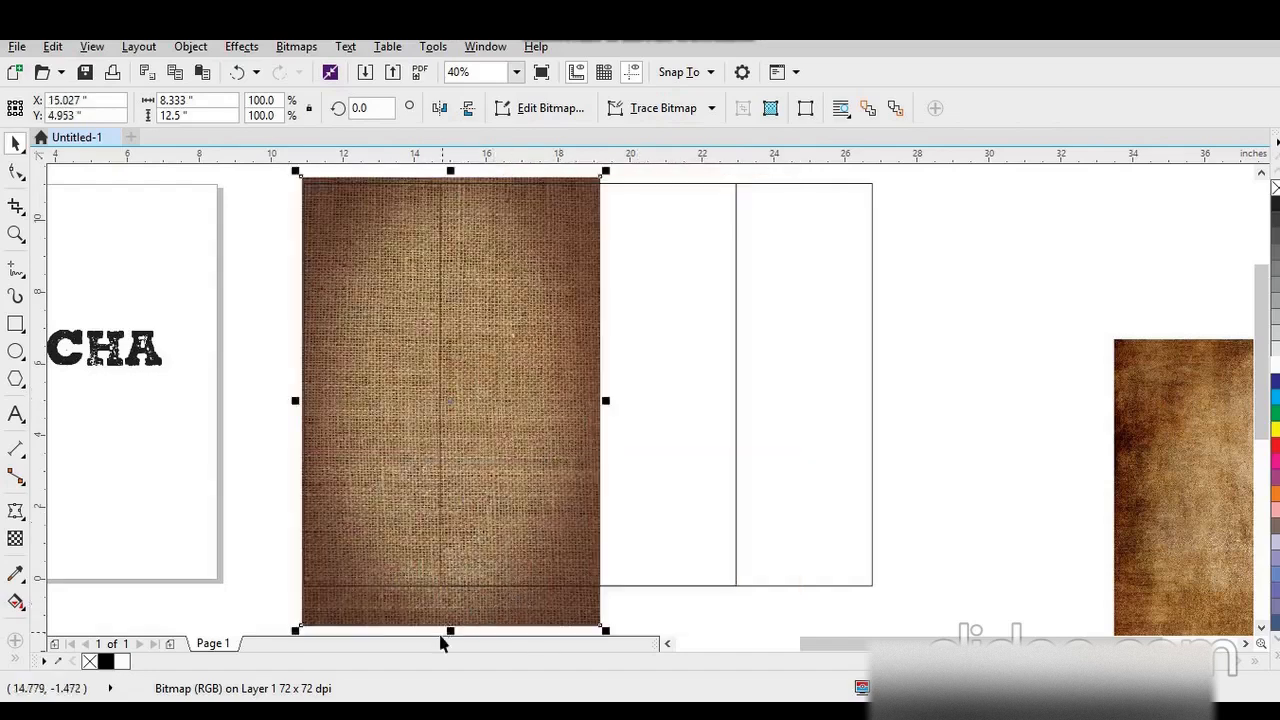
left_click_drag(452, 632, 452, 592)
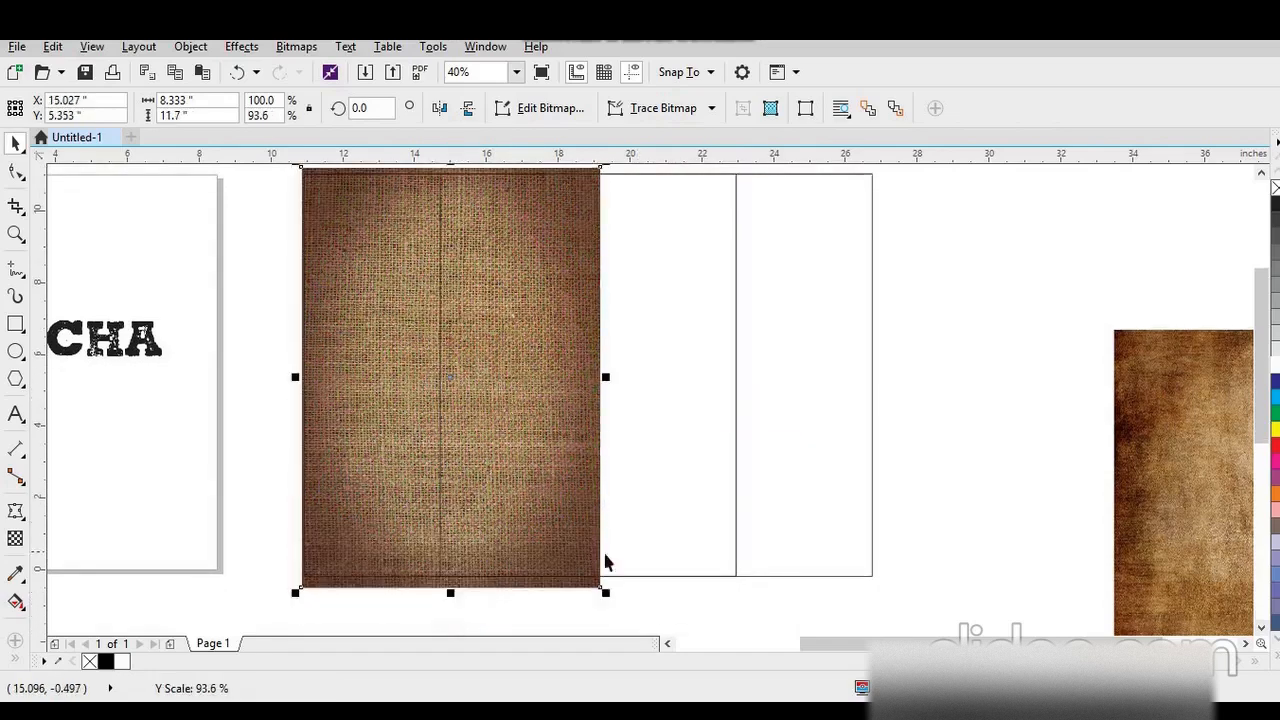
Centre the burlap texture horizontally on the wide rectangle and resize it to about 8.7 by 11.5 inches.
left_click(652, 566, "shift")
key("c")
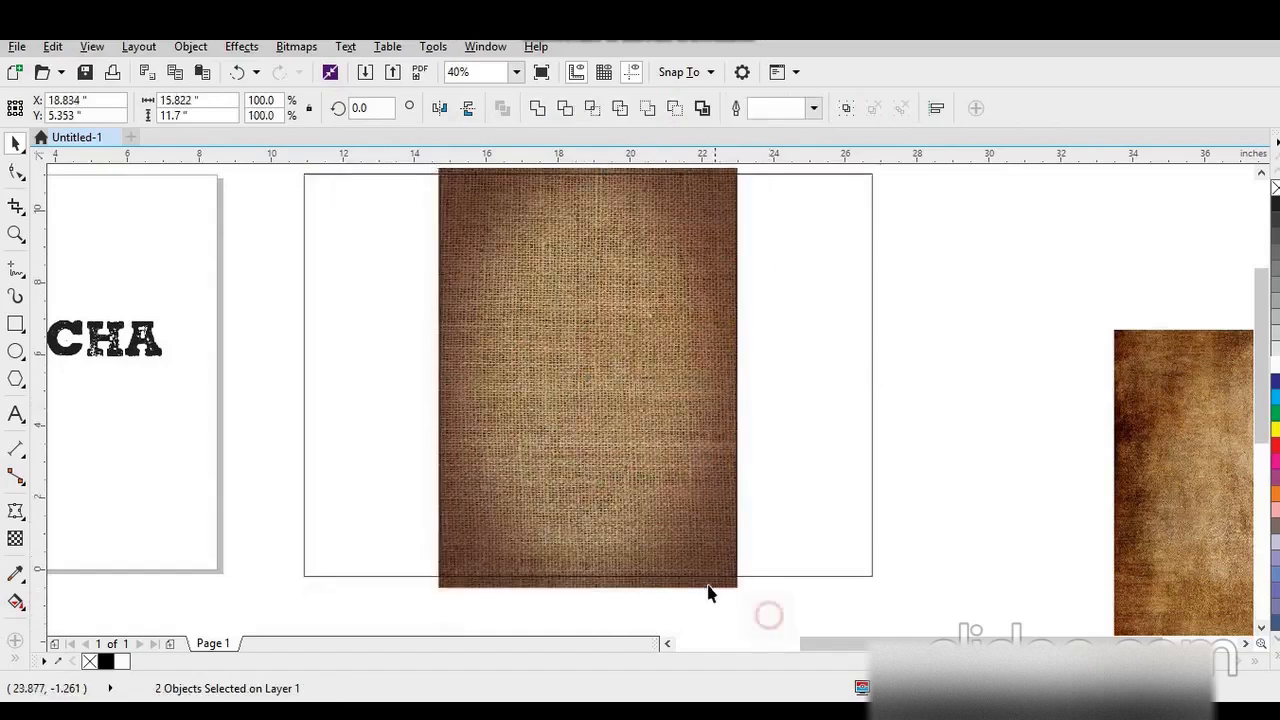
left_click(707, 591)
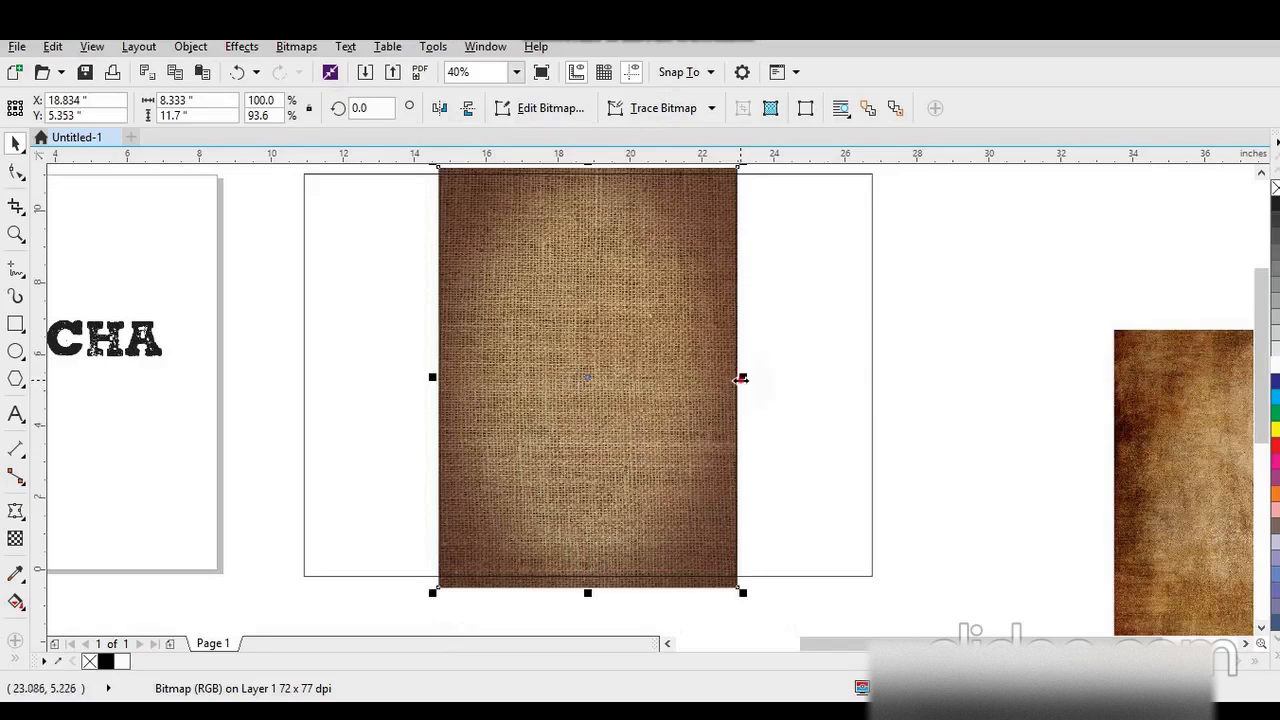
left_click_drag(741, 378, 755, 378)
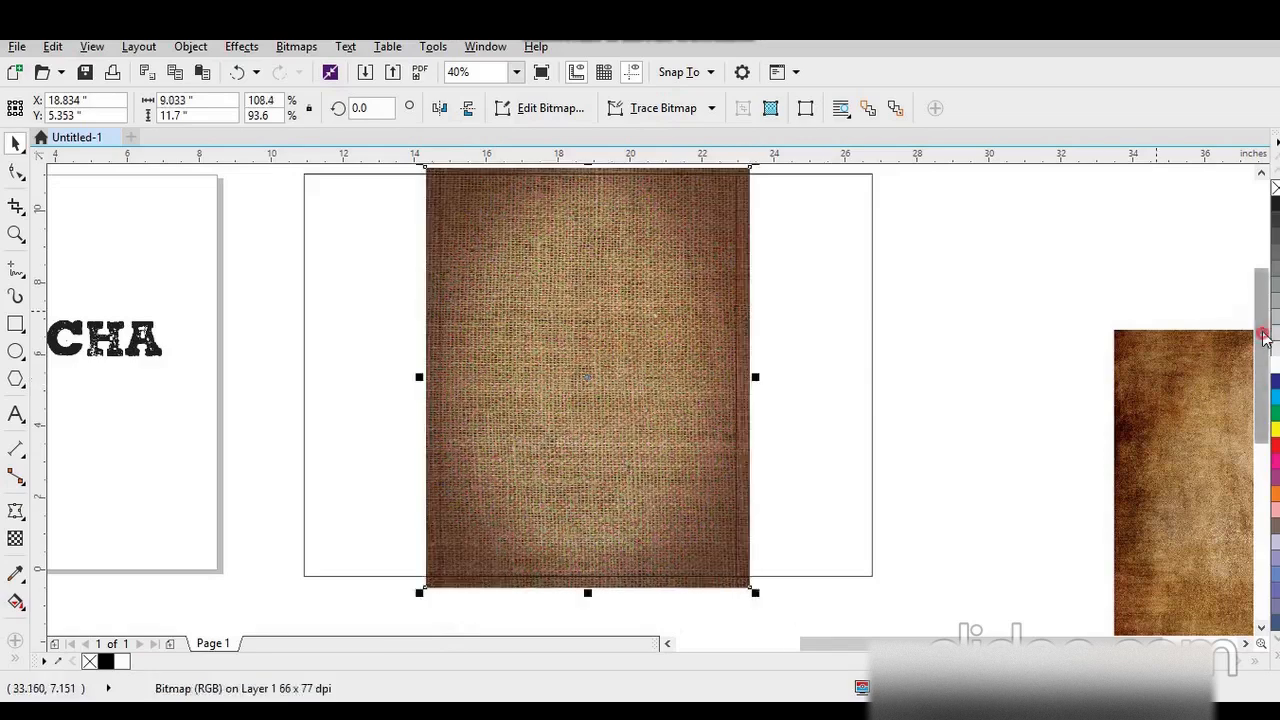
scroll(1263, 338, "up", 1)
left_click_drag(586, 601, 589, 594)
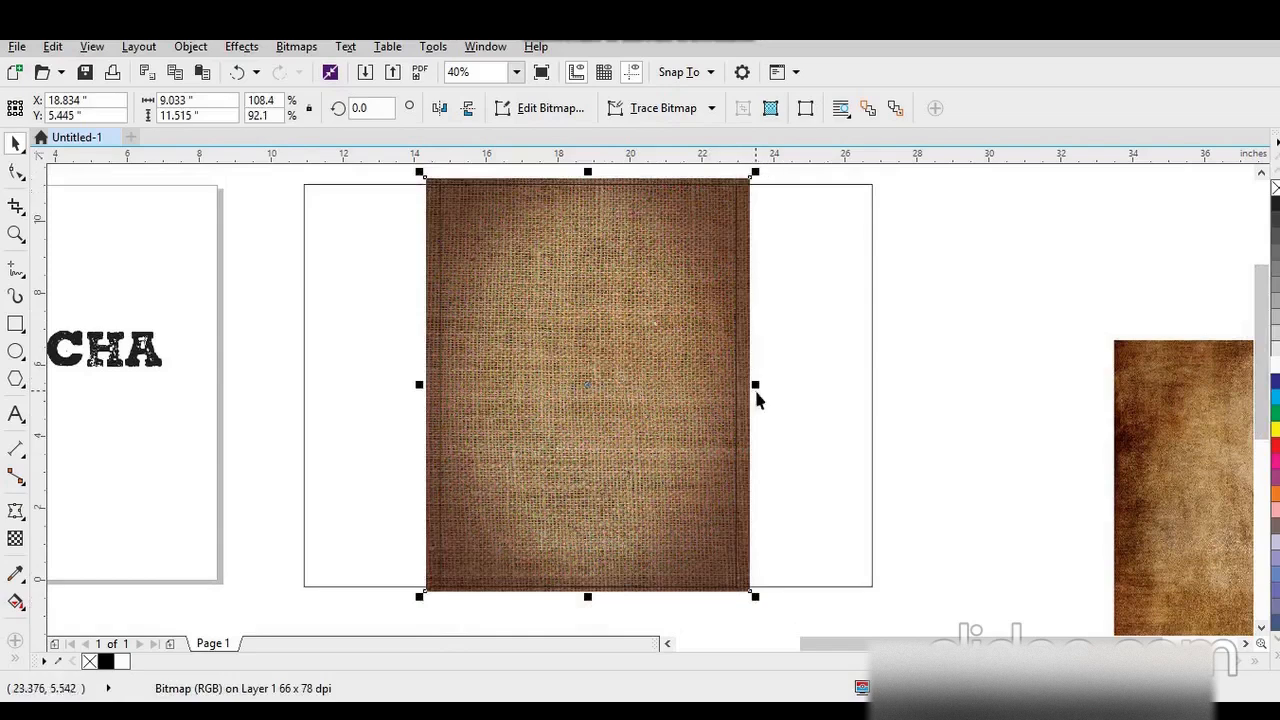
left_click_drag(760, 384, 752, 385)
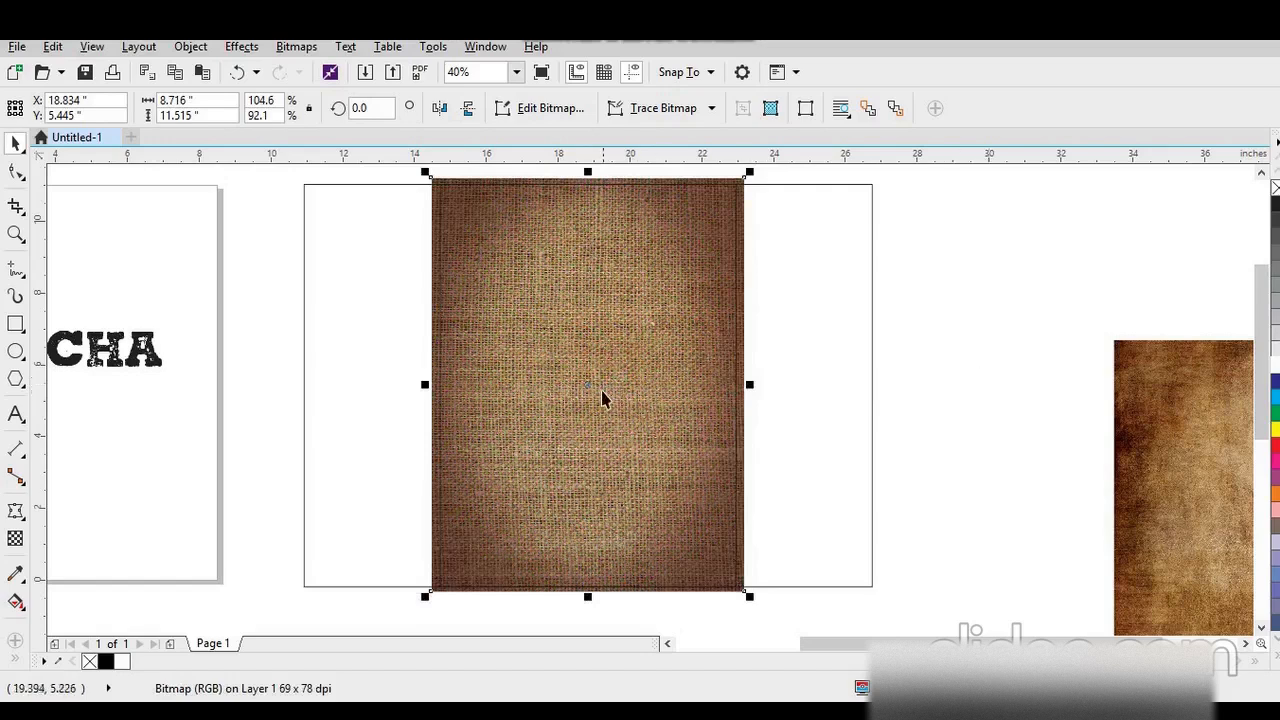
Duplicate the burlap texture to either side of the centre one so the copies cover the wide rectangle.
left_click_drag(613, 389, 902, 387)
left_click(630, 345)
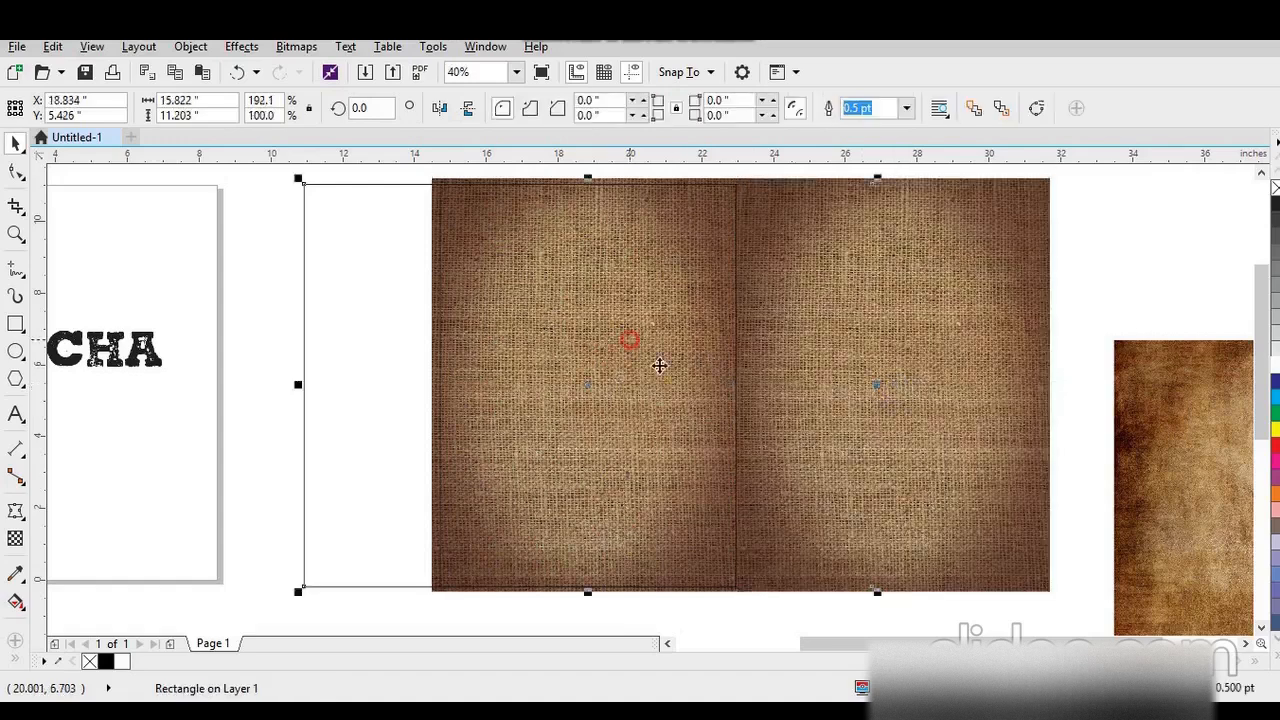
left_click_drag(697, 189, 394, 226)
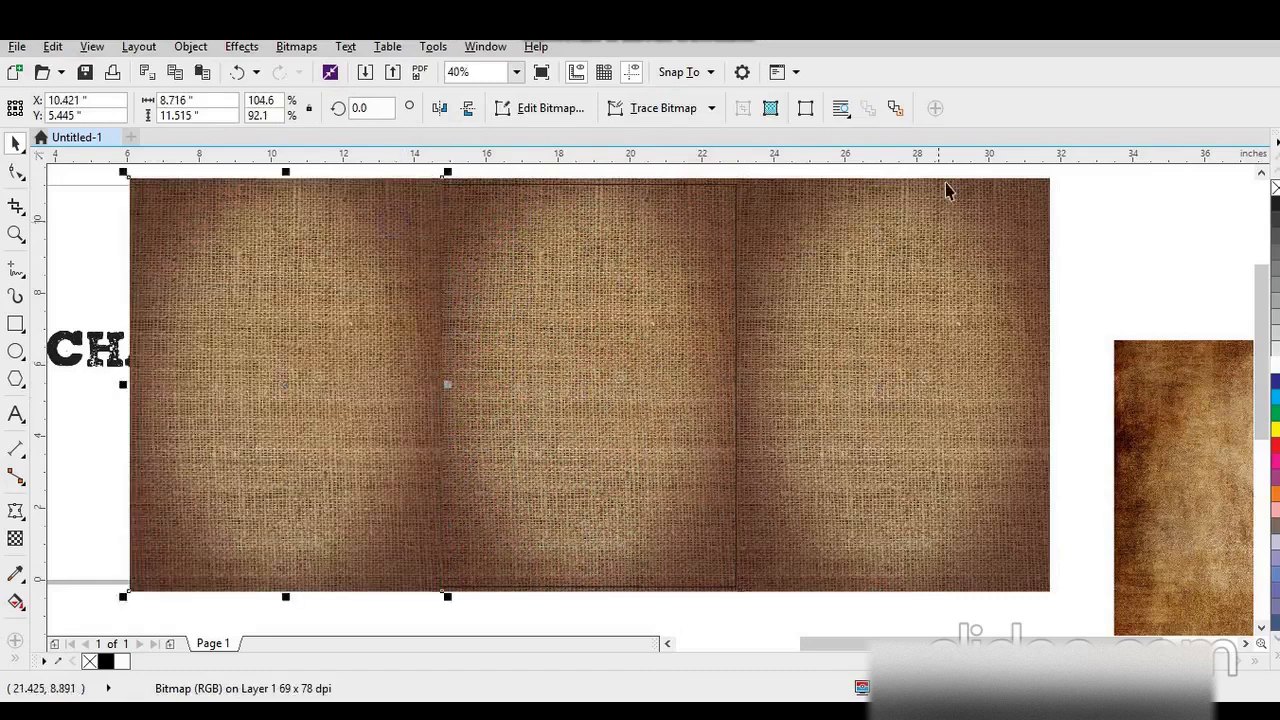
PowerClip the two outer burlap copies inside the wide rectangle.
left_click(973, 185, "shift")
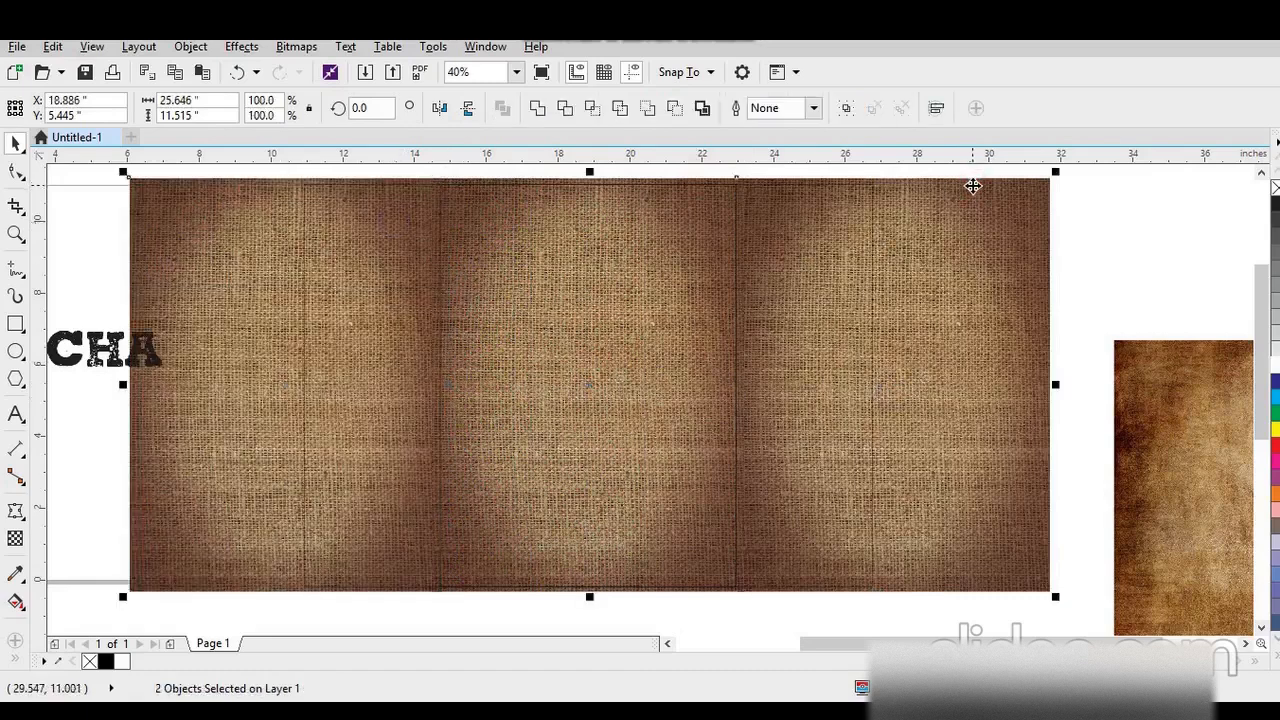
right_click(973, 185)
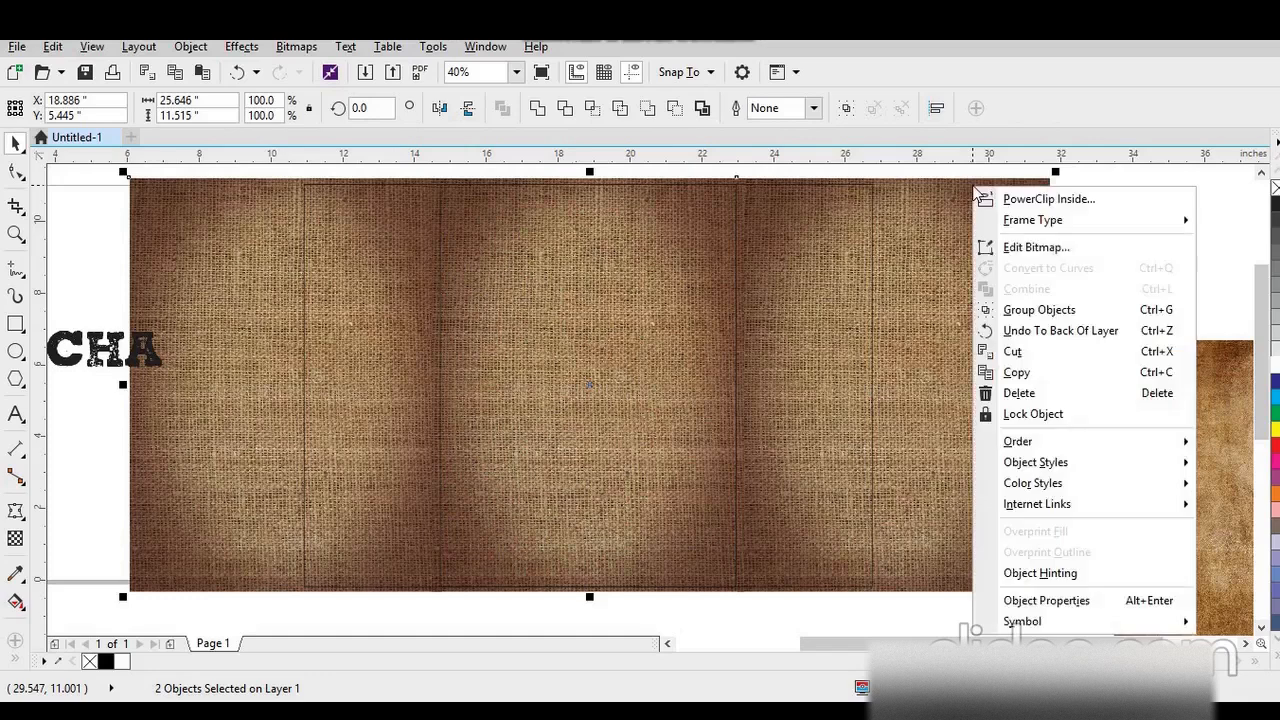
left_click(1043, 197)
left_click(858, 191)
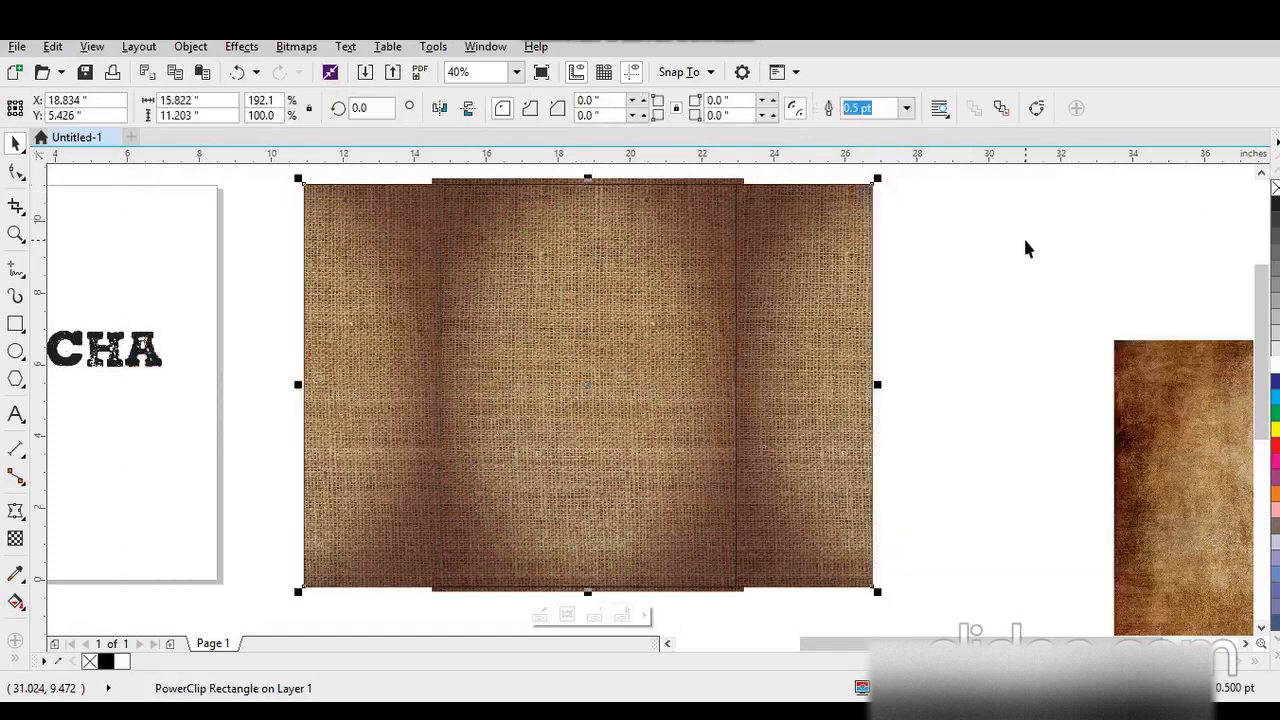
left_click(1025, 243)
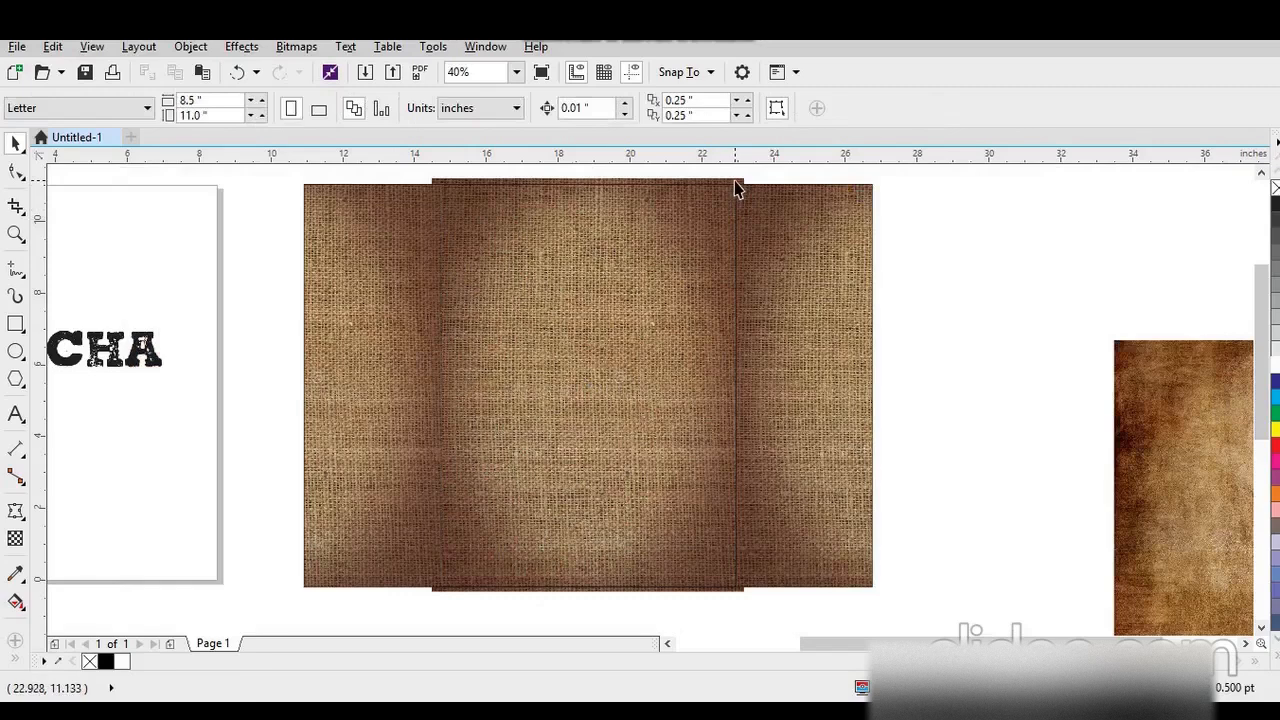
PowerClip the remaining centre burlap texture inside the same wide rectangle.
left_click(734, 180)
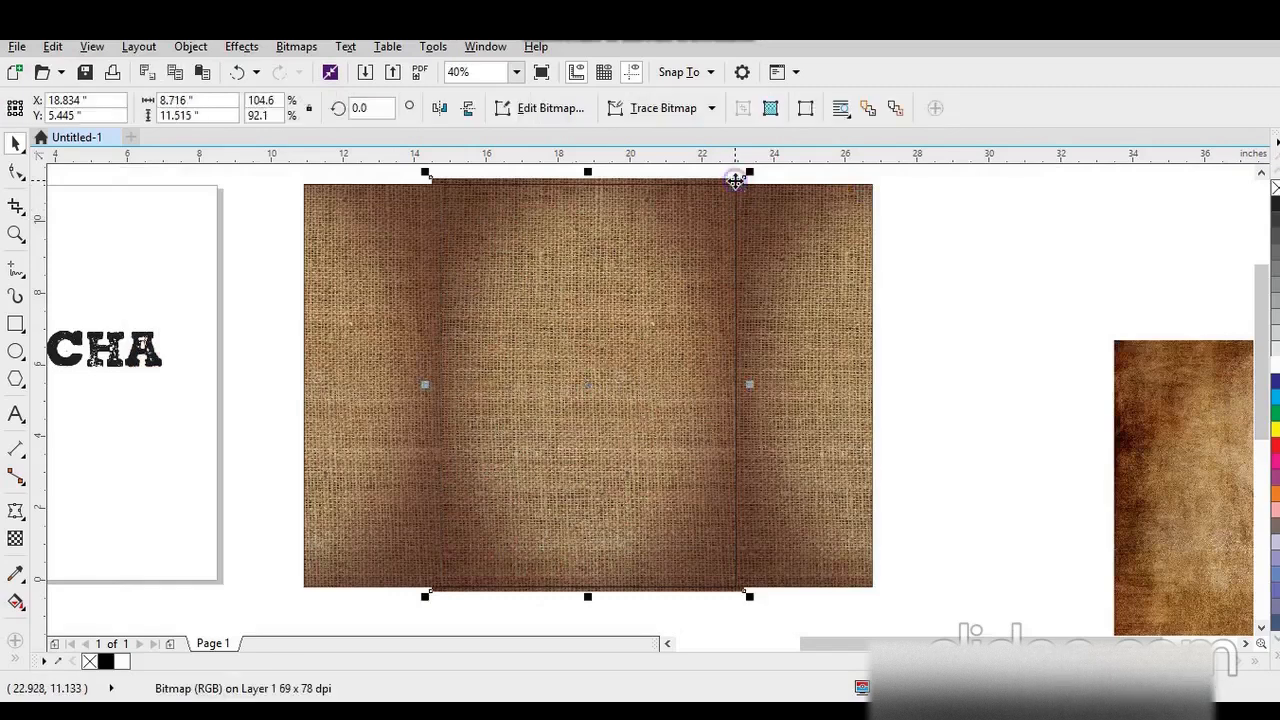
right_click(735, 180)
left_click(800, 179)
left_click(680, 264)
left_click(687, 265)
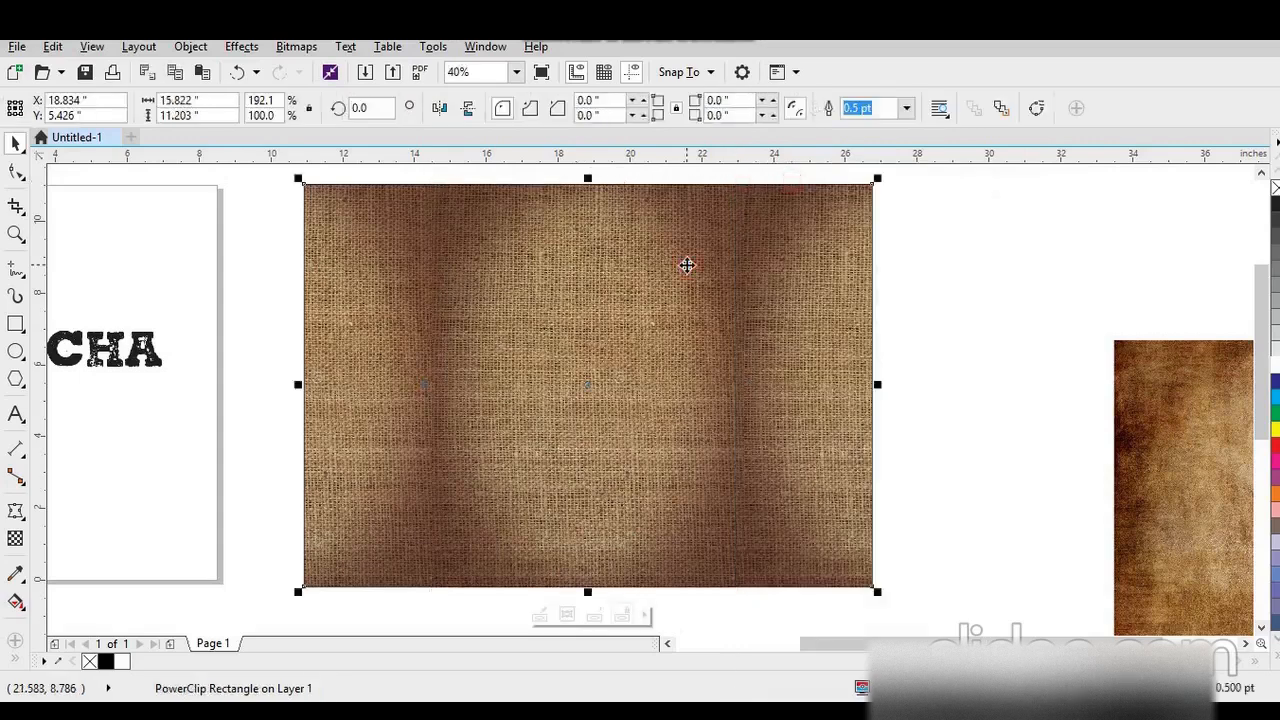
Place the brown aged texture over the burlap rectangle and stretch it to about 16 by 11.4 inches.
left_click(937, 348)
left_click_drag(1136, 442, 420, 310)
left_click_drag(576, 590, 582, 599)
left_click_drag(581, 386, 883, 418)
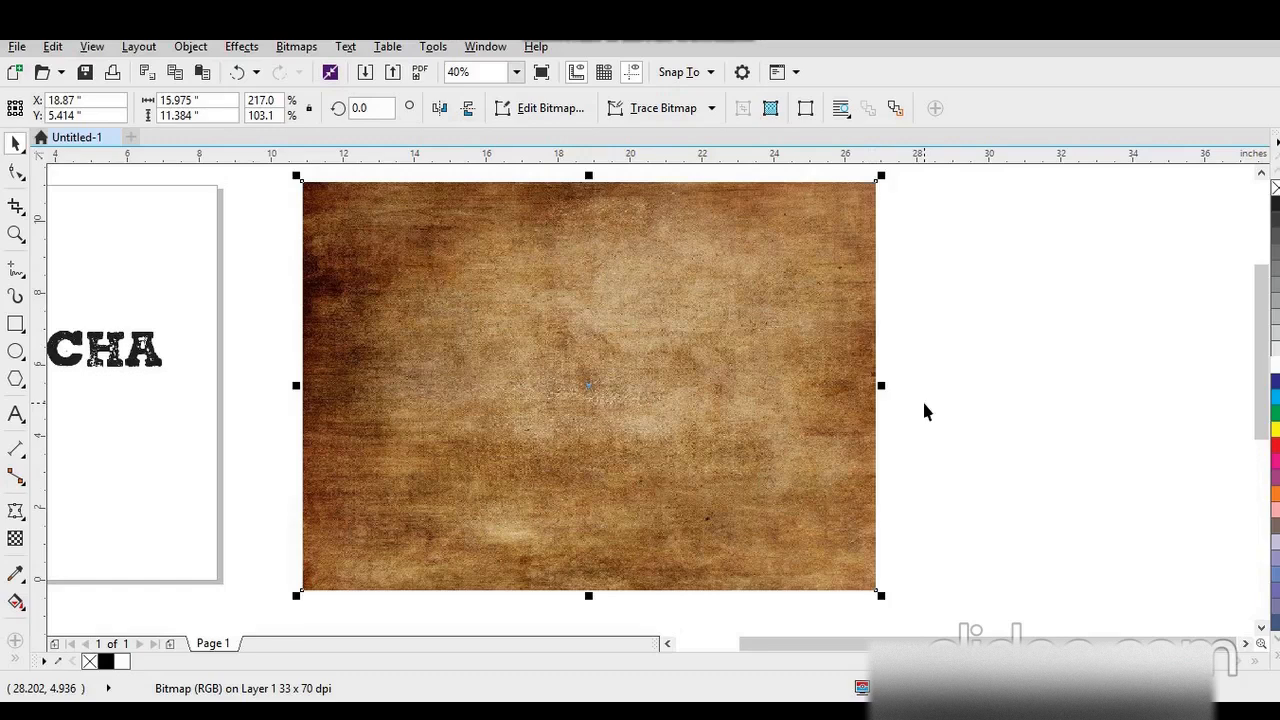
Blend the brown aged texture with the burlap using the Overlay transparency merge mode.
left_click(15, 538)
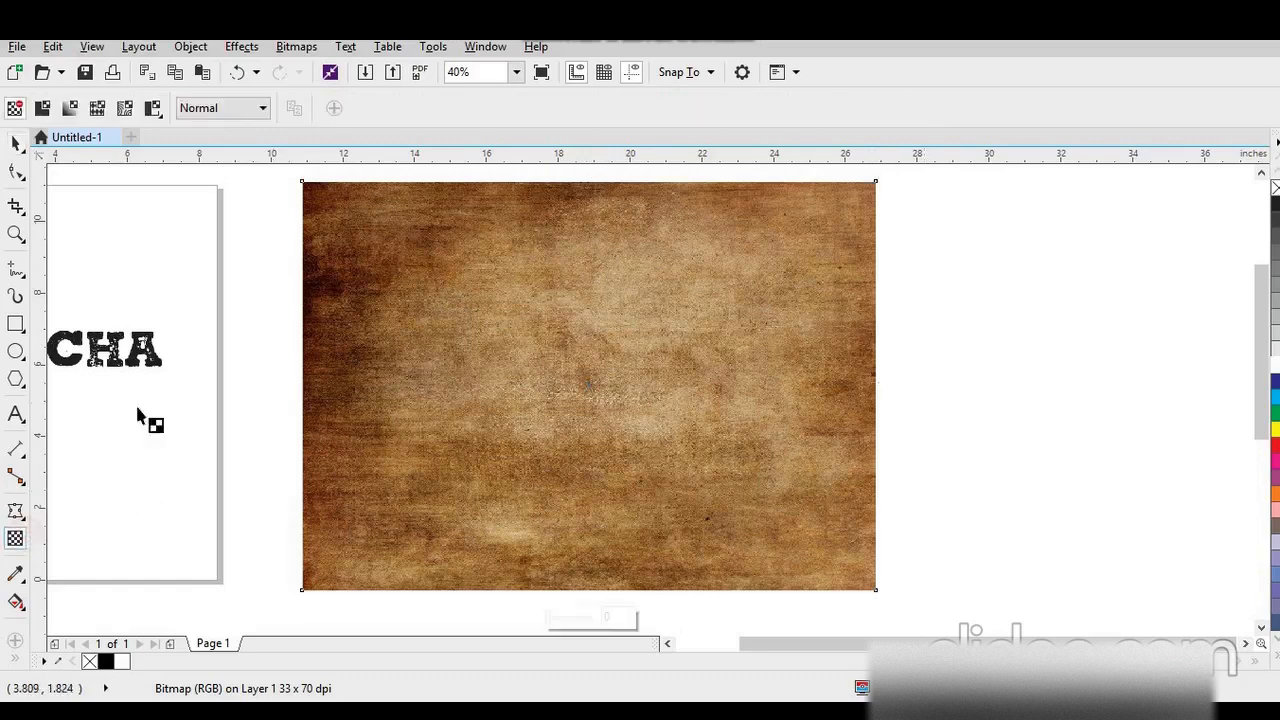
left_click(240, 110)
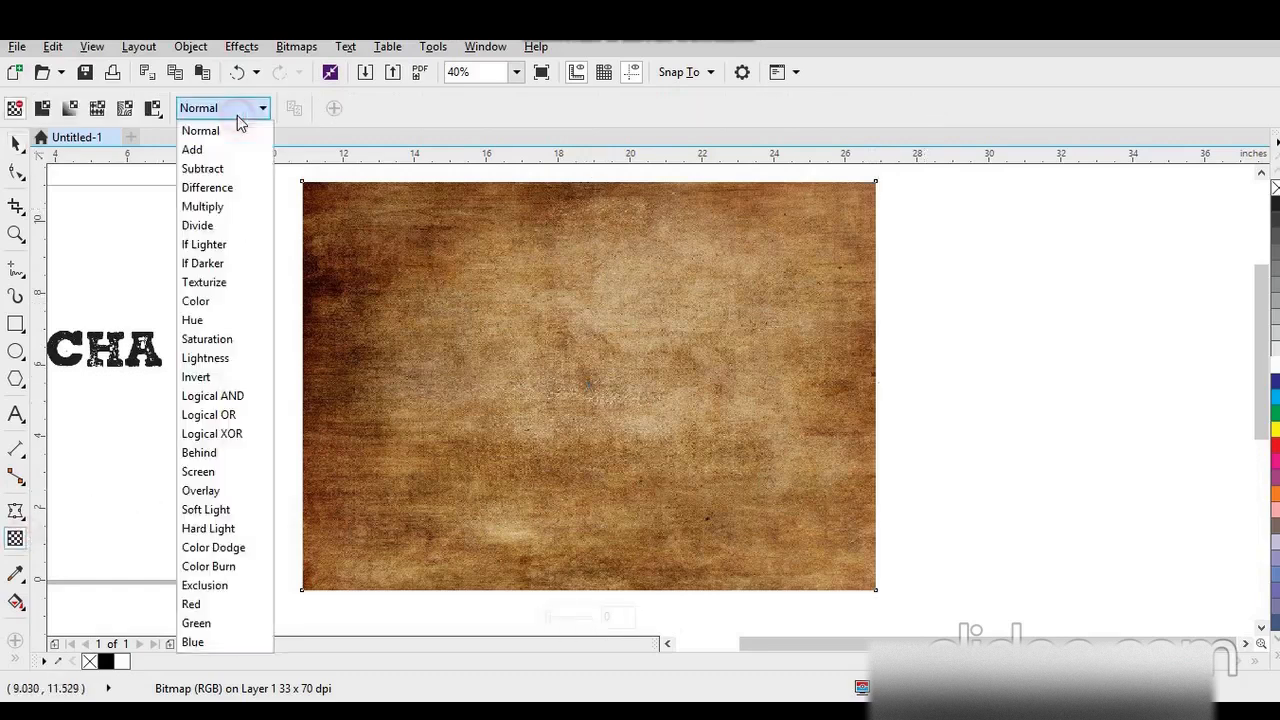
left_click(214, 491)
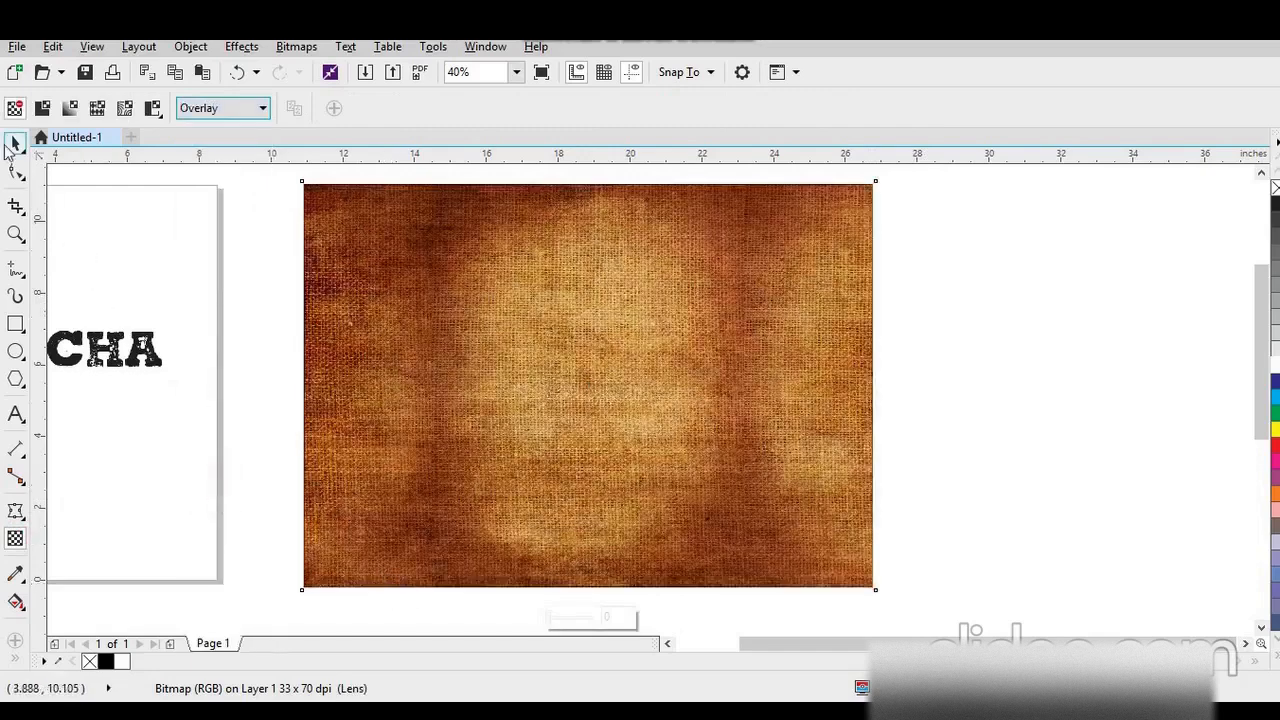
left_click(9, 146)
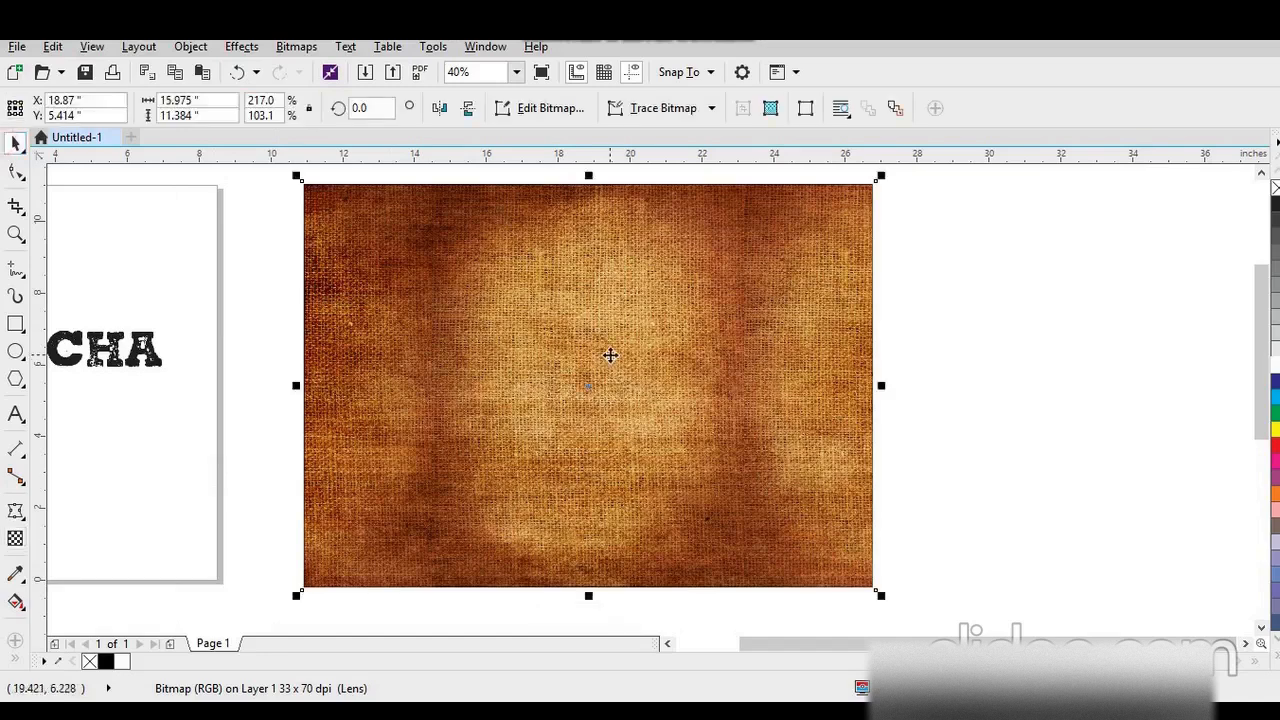
Bring the narrow centre panel rectangle in front of the textures.
left_click_drag(386, 171, 790, 612)
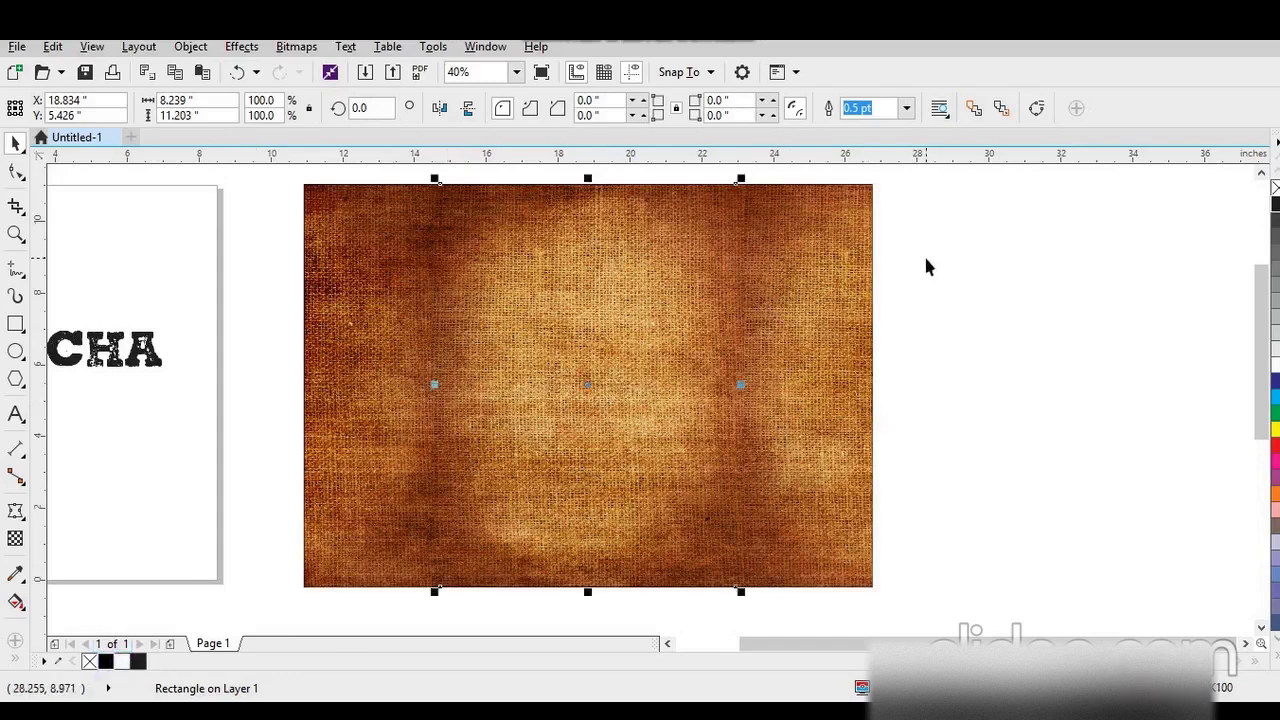
key("shift+Page_Up")
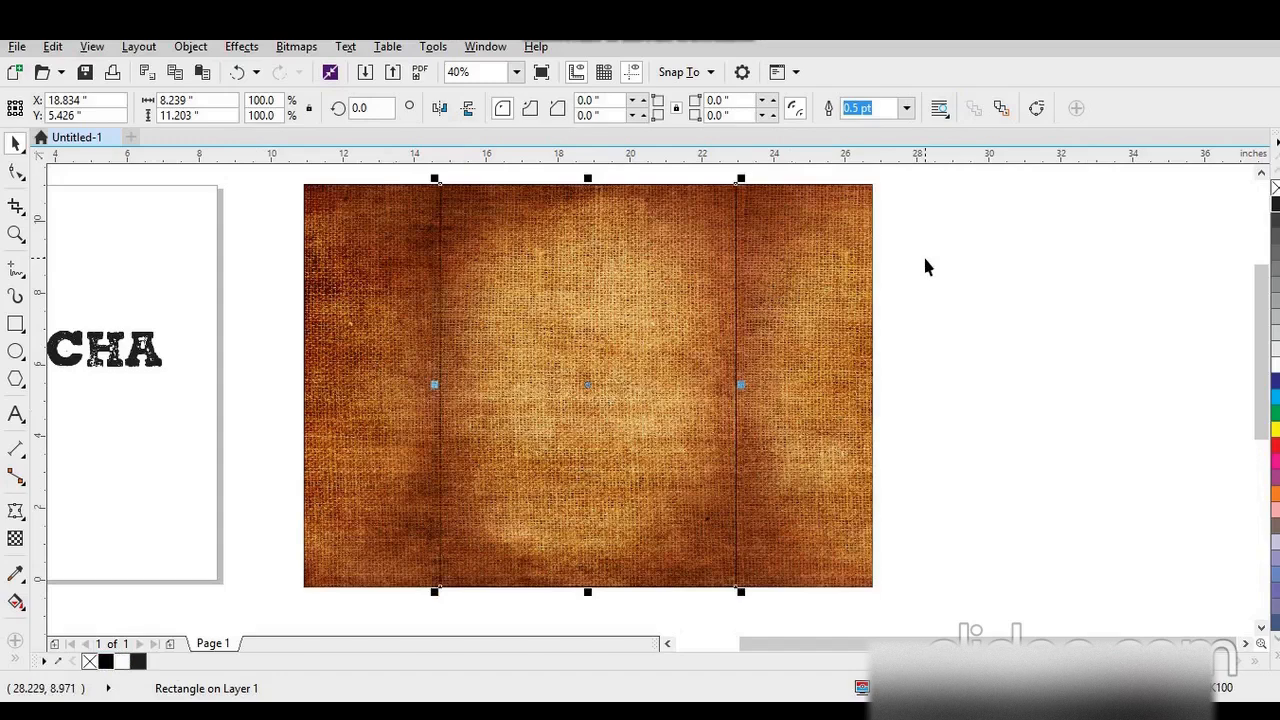
left_click(1007, 219)
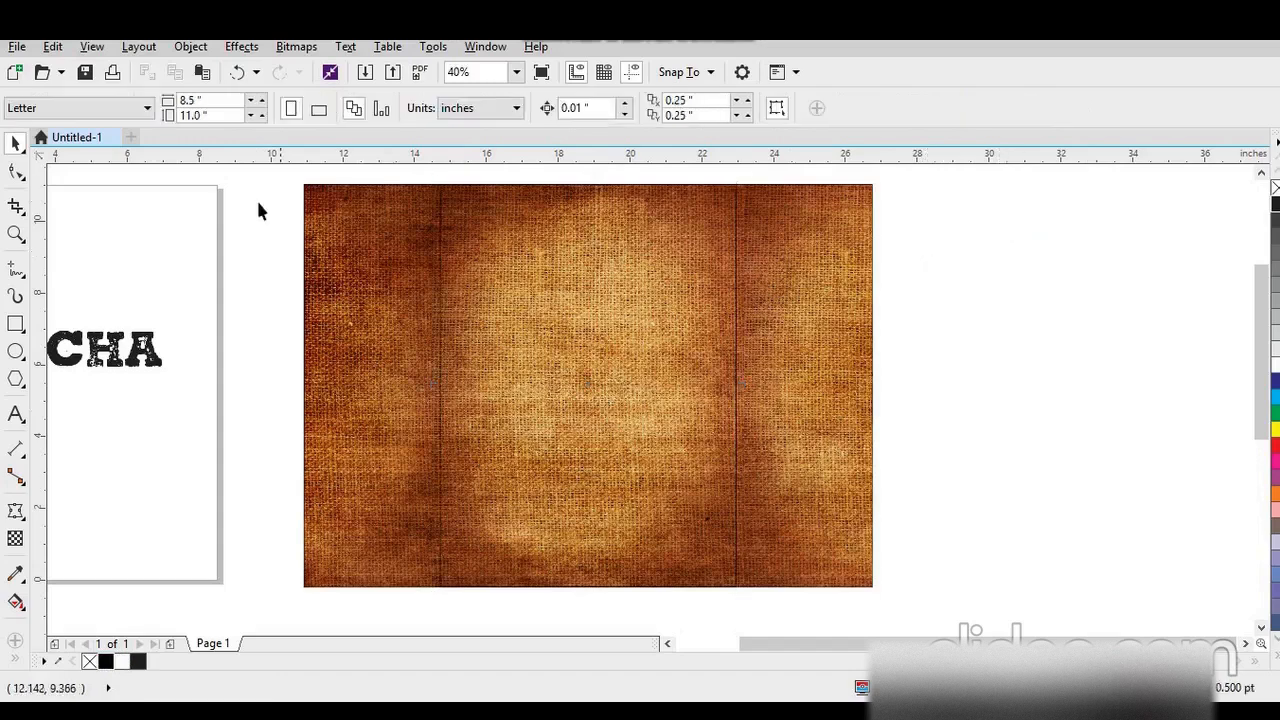
left_click_drag(270, 188, 891, 590)
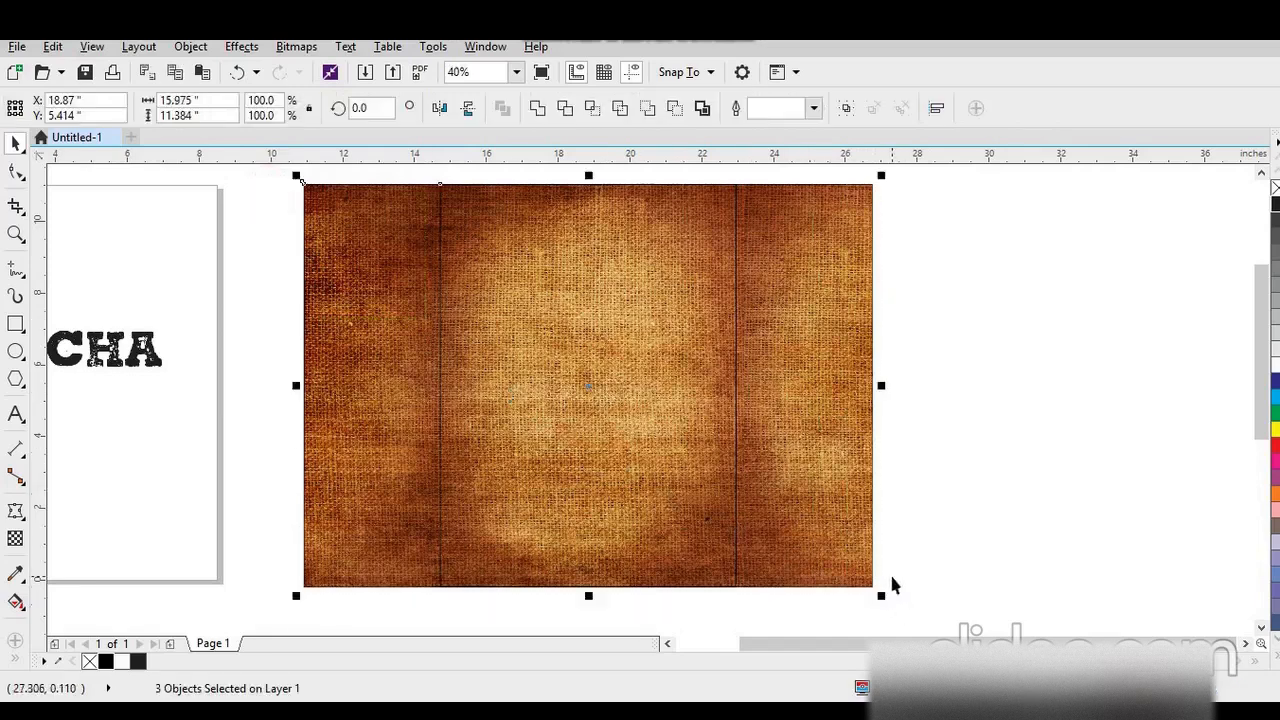
scroll(895, 578, "up", 1)
left_click(985, 506)
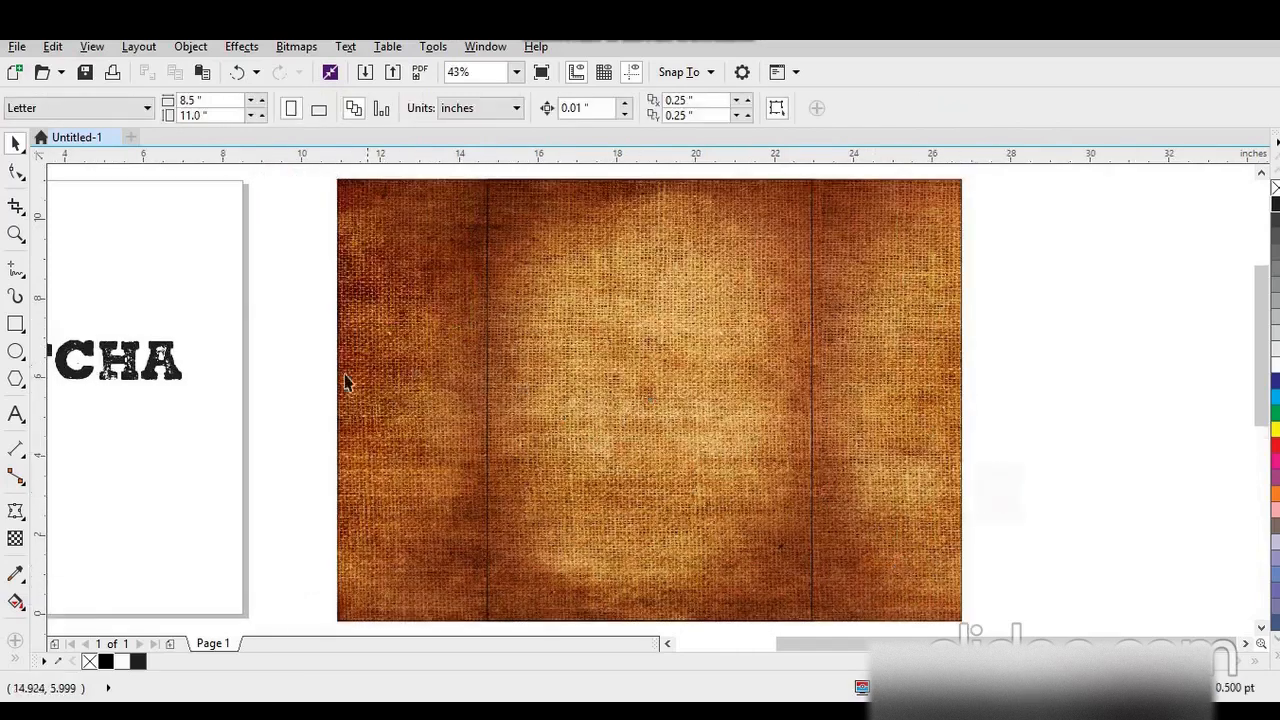
Move the CATCHA text onto the upper part of the centre panel and fill it white.
left_click_drag(166, 355, 766, 282)
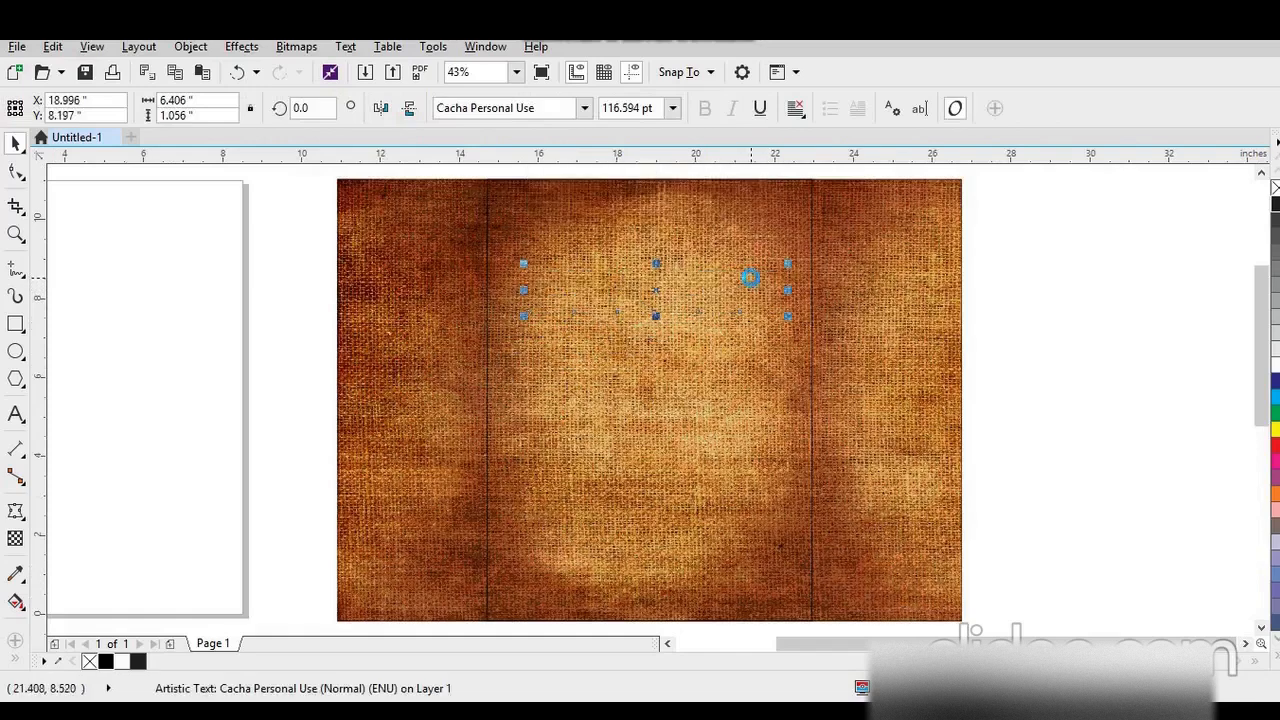
left_click(1275, 362)
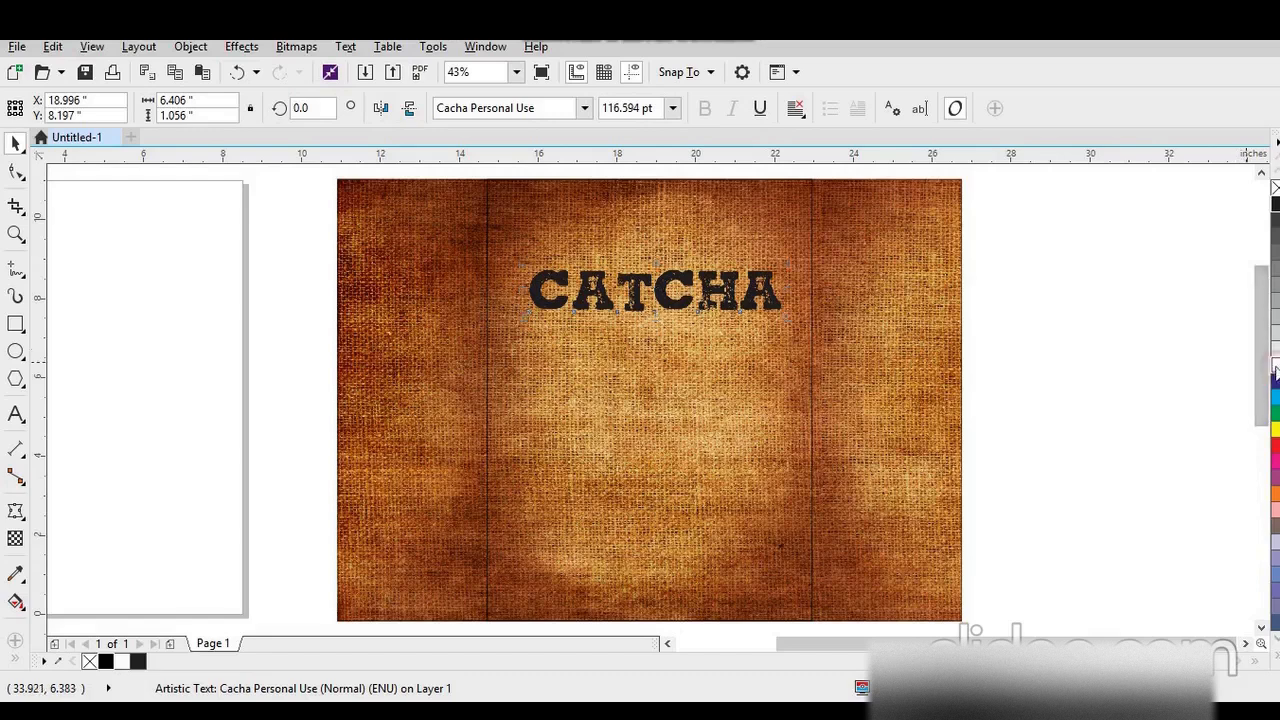
left_click(16, 233)
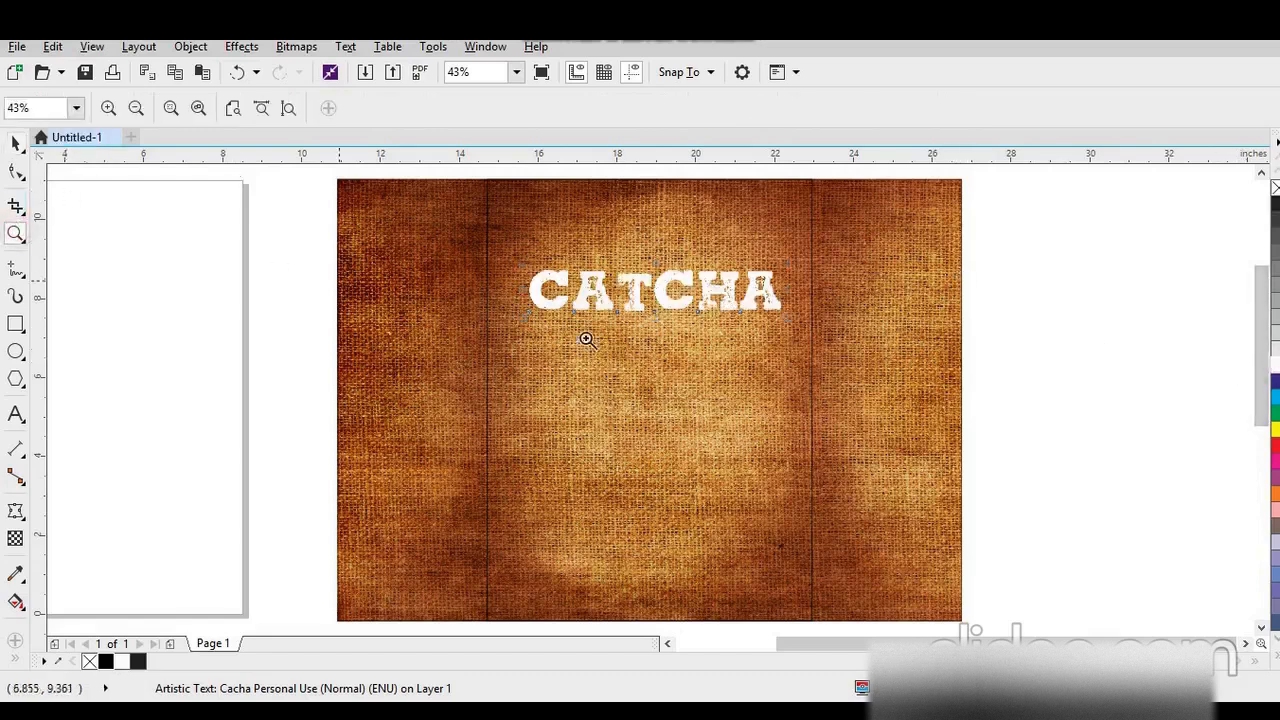
left_click_drag(460, 242, 945, 578)
right_click(778, 425)
left_click(20, 143)
Darken the brown aged texture bitmap with a Gamma adjustment of 0.81.
left_click(414, 252)
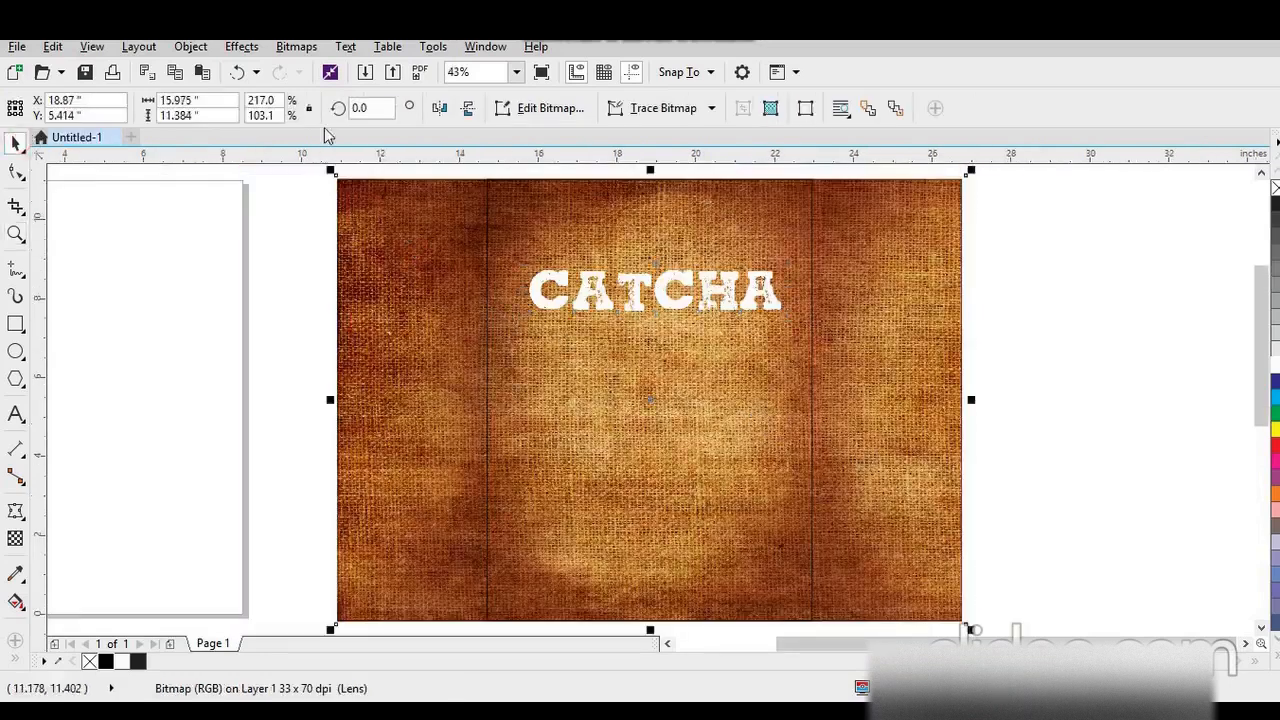
left_click(242, 47)
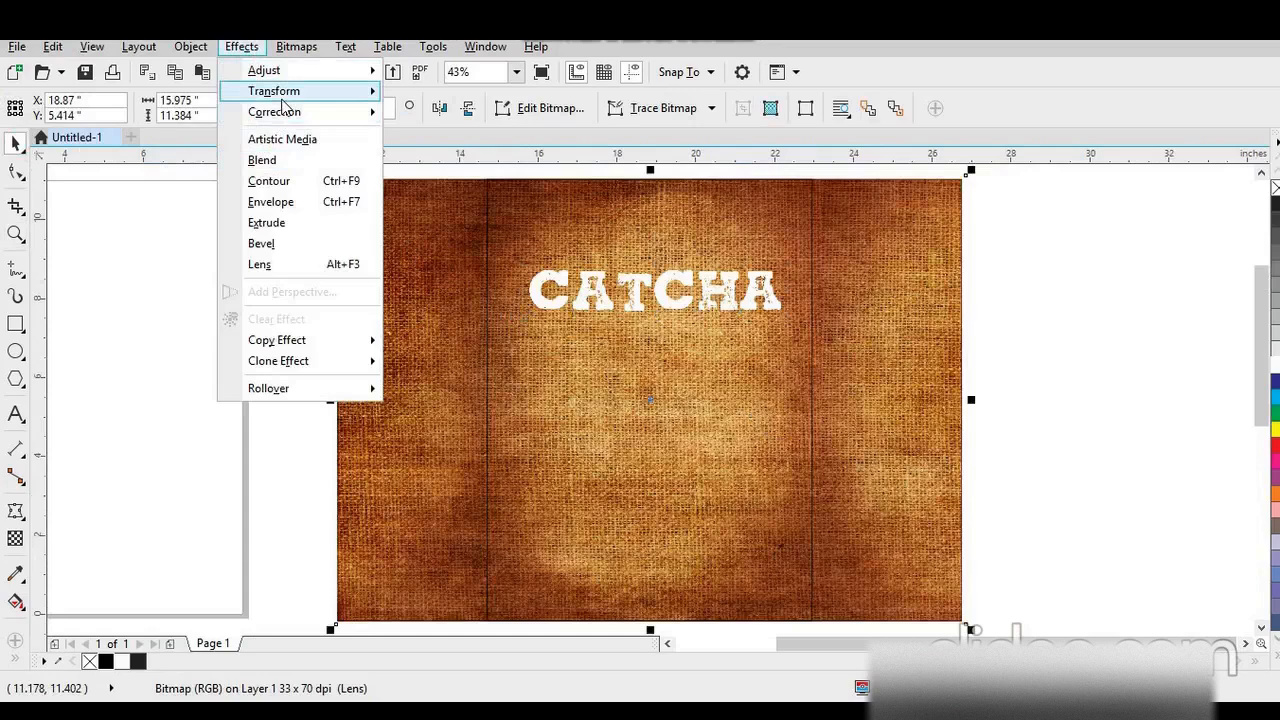
mouse_move(318, 75)
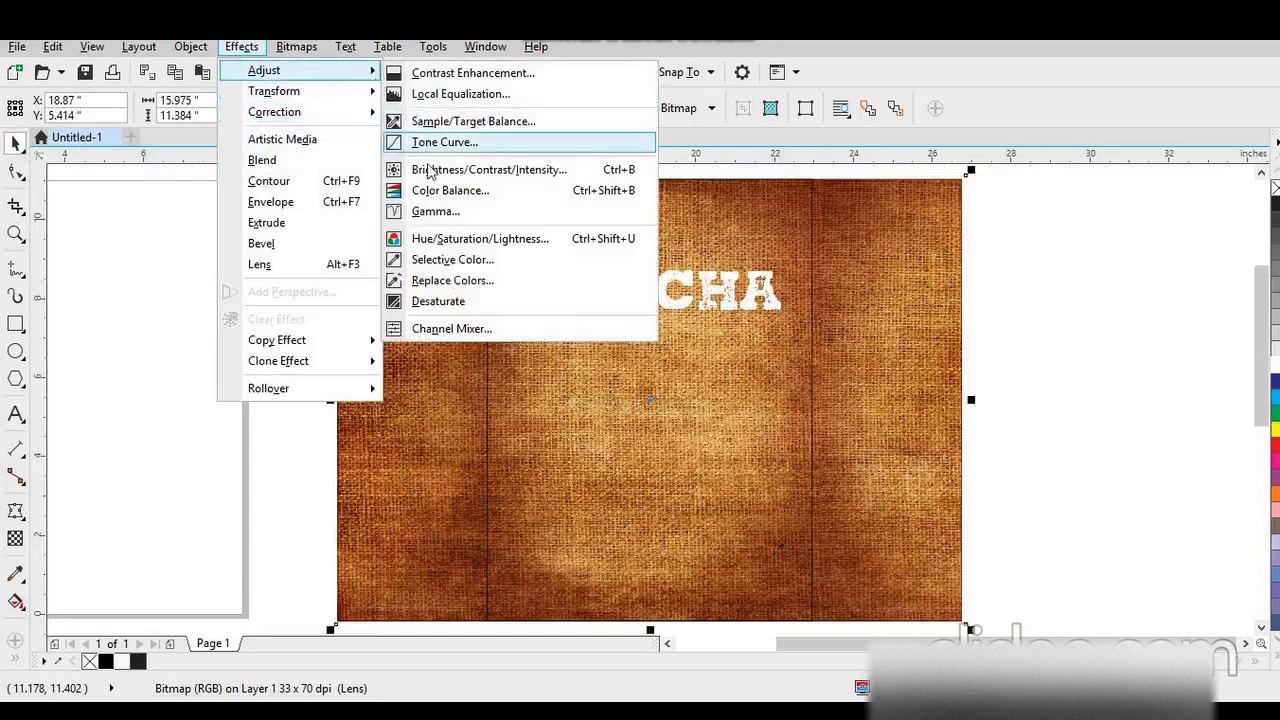
left_click(435, 211)
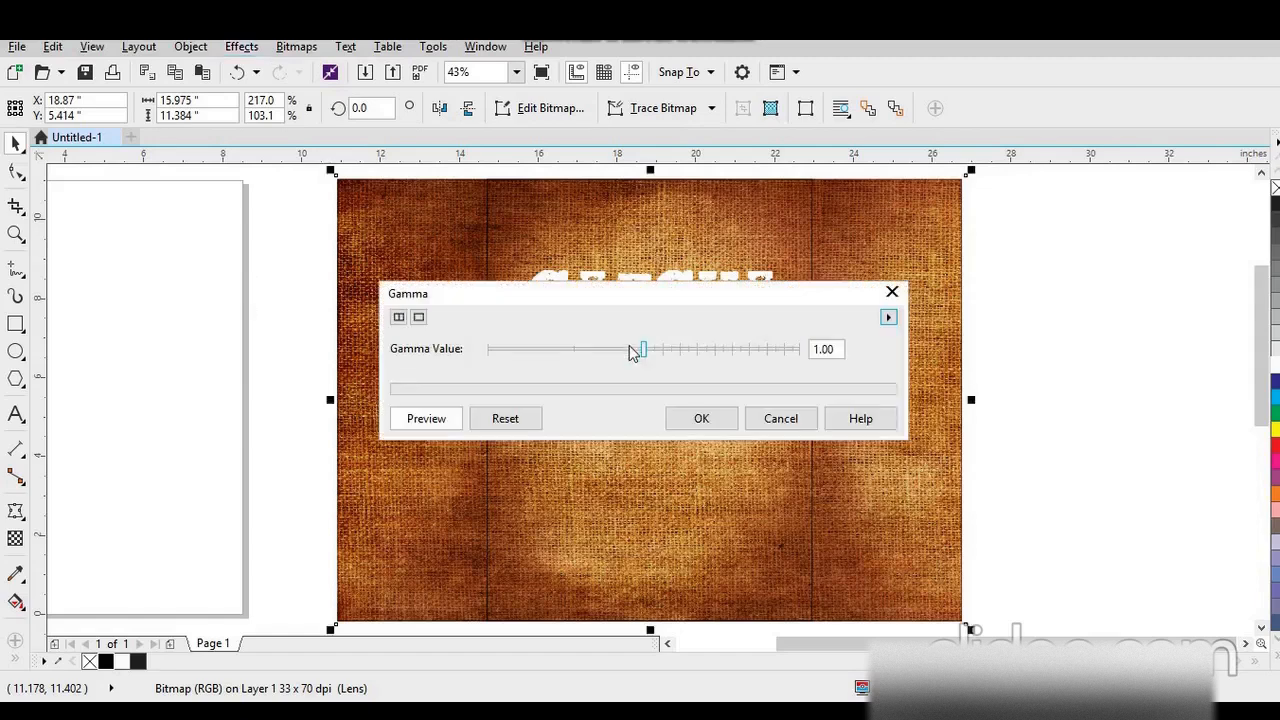
left_click(630, 349)
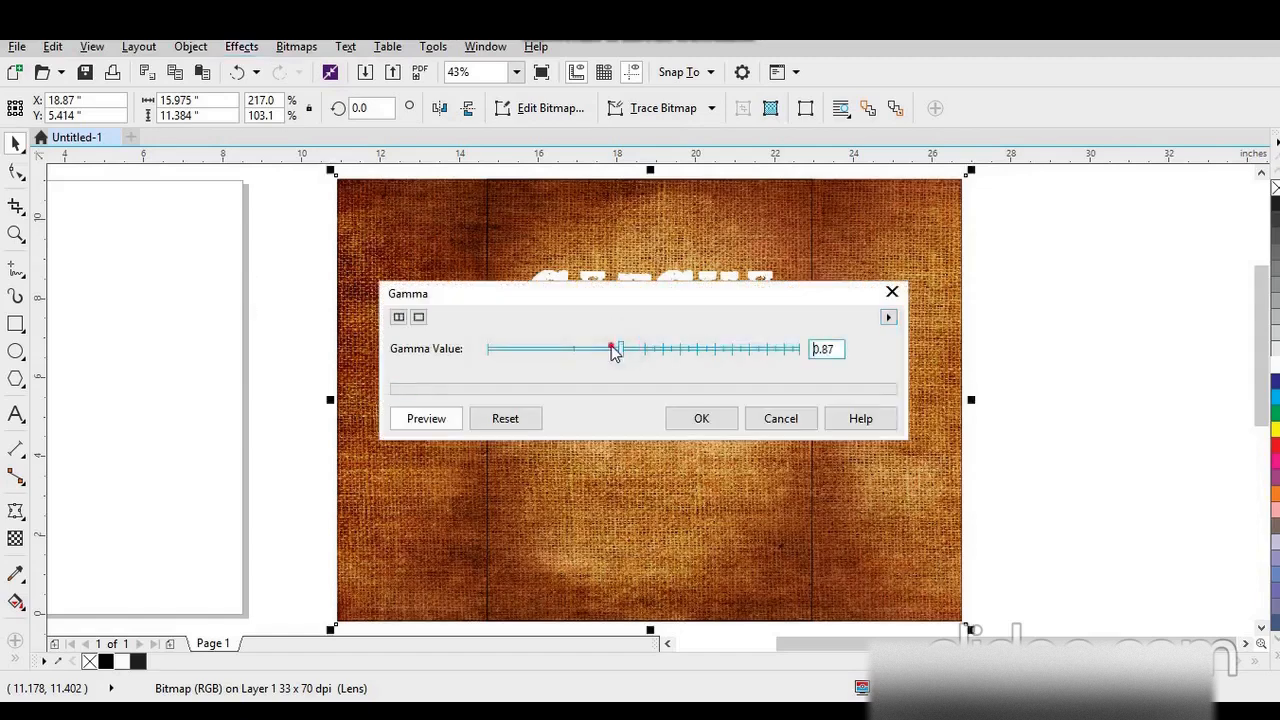
left_click_drag(615, 351, 613, 352)
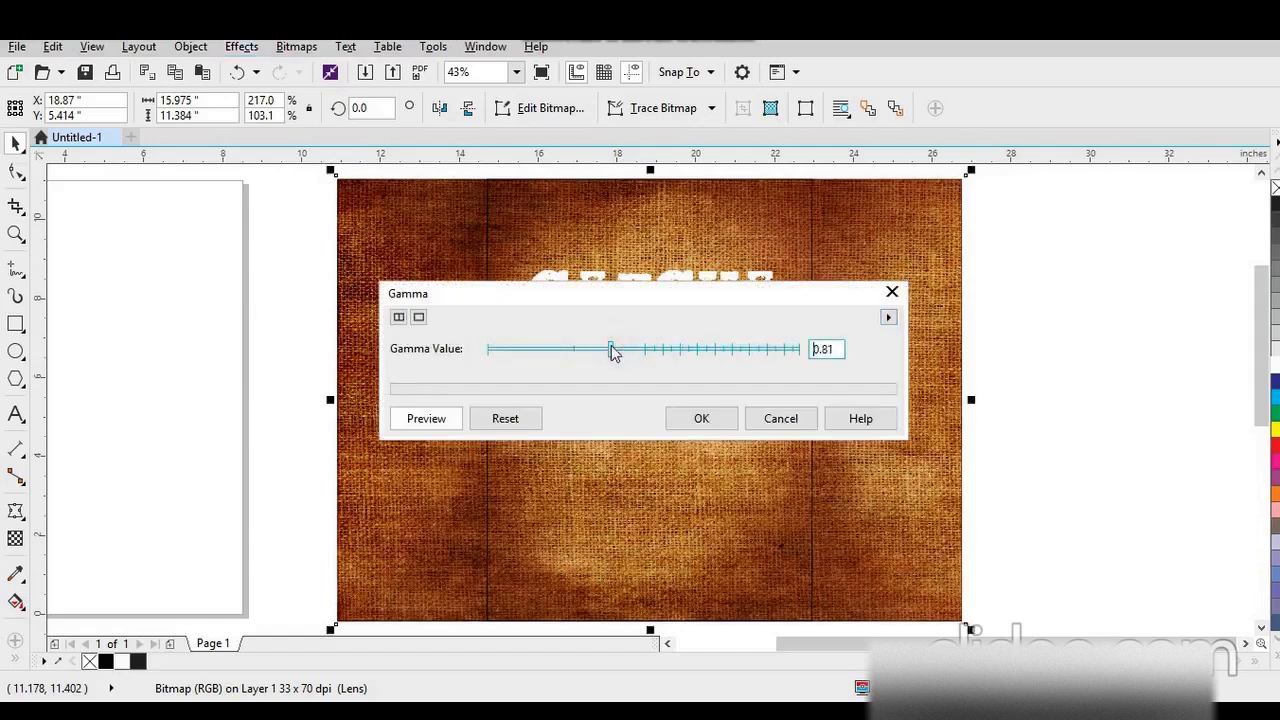
left_click(700, 417)
Replace the CATCHA text with BROWN, RICE, CHIPS, GLUTEN and FREE, each word on its own line.
left_click(704, 310)
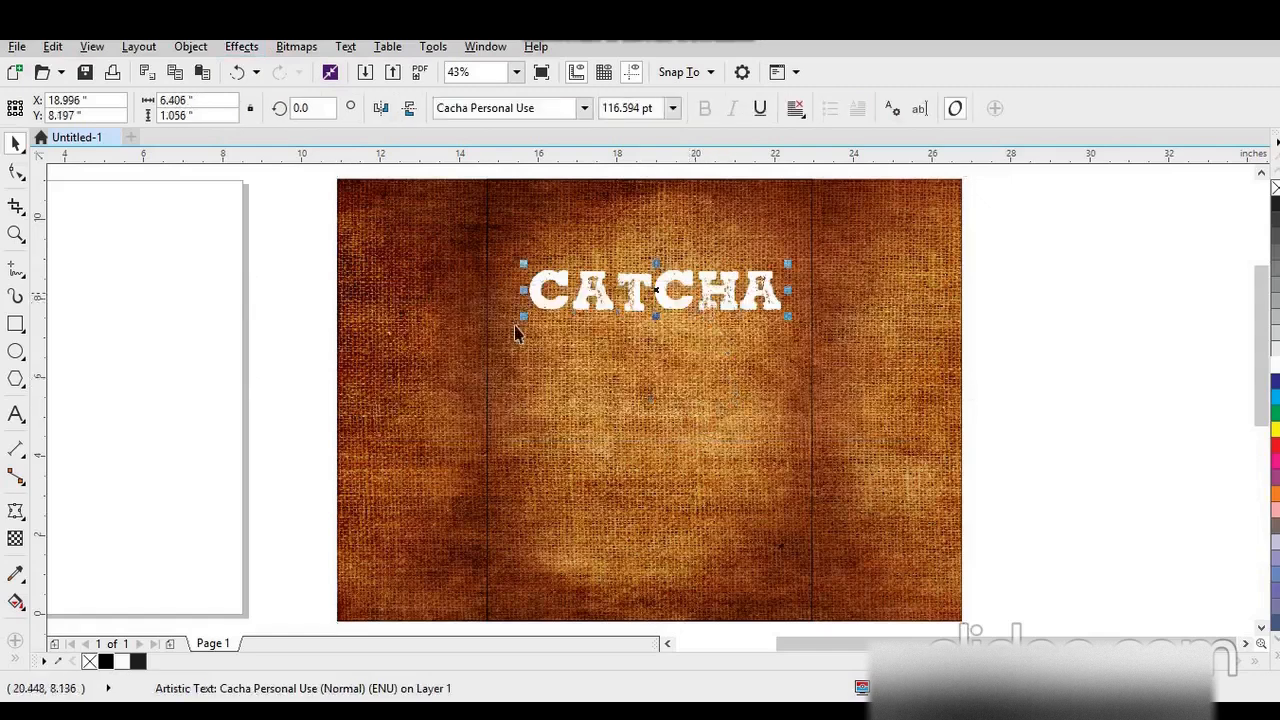
left_click(16, 411)
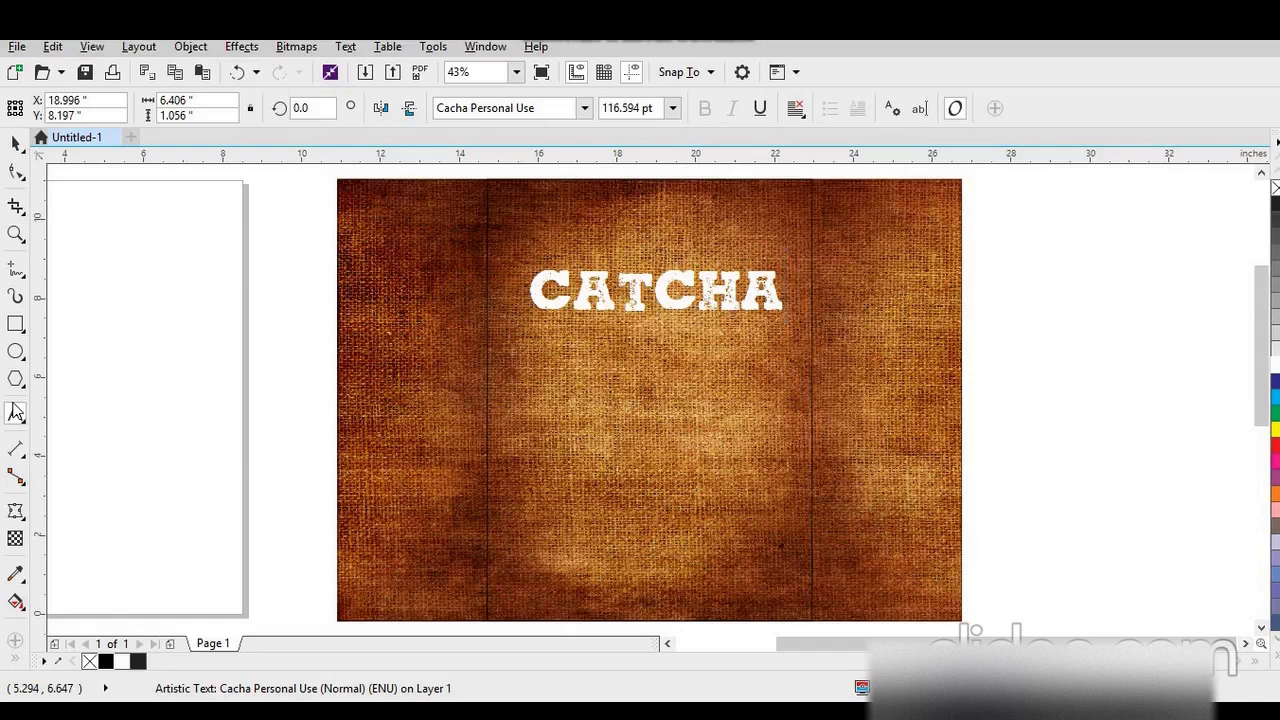
key("BackSpace")
key("BackSpace")
key("BackSpace")
key("BackSpace")
key("BackSpace")
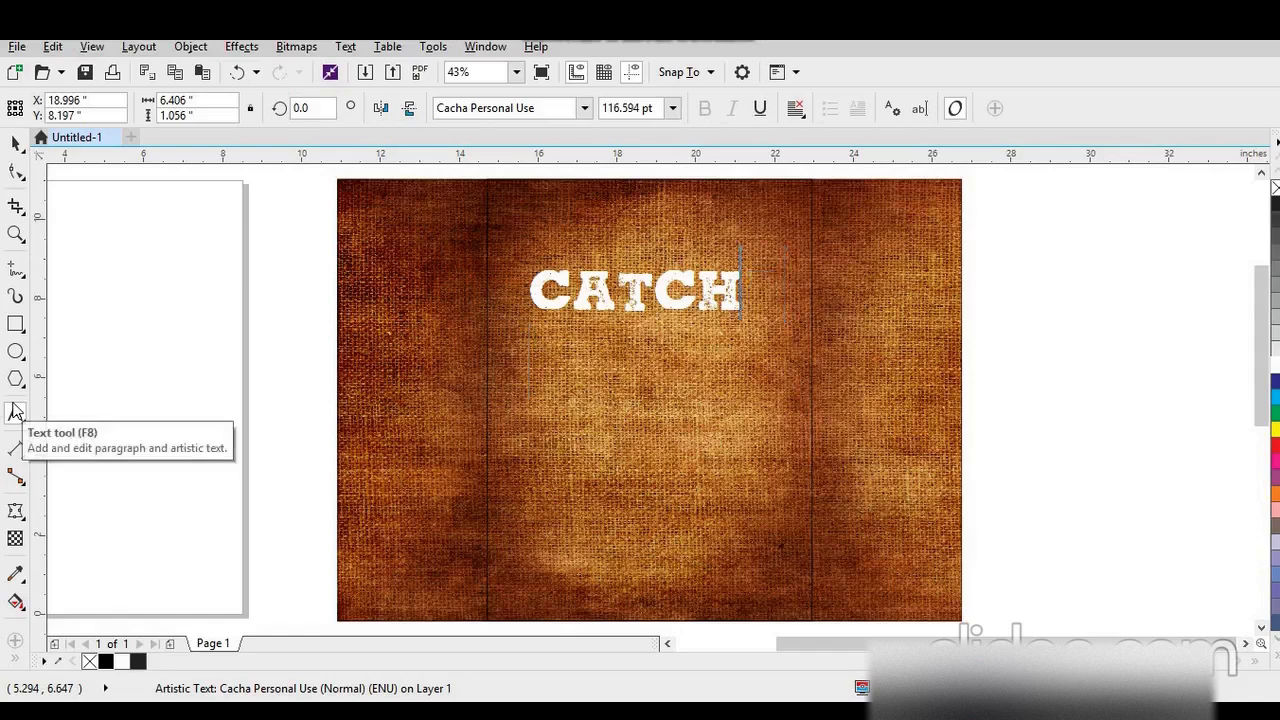
key("BackSpace")
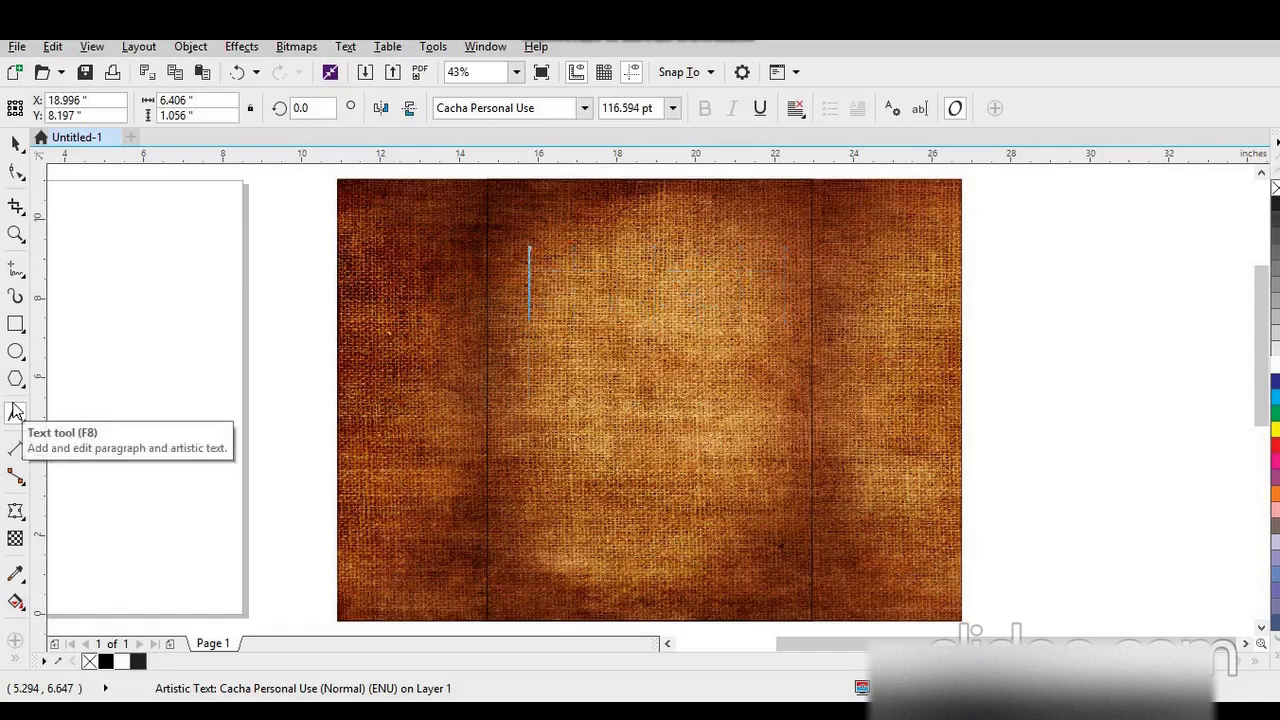
type("BROWN")
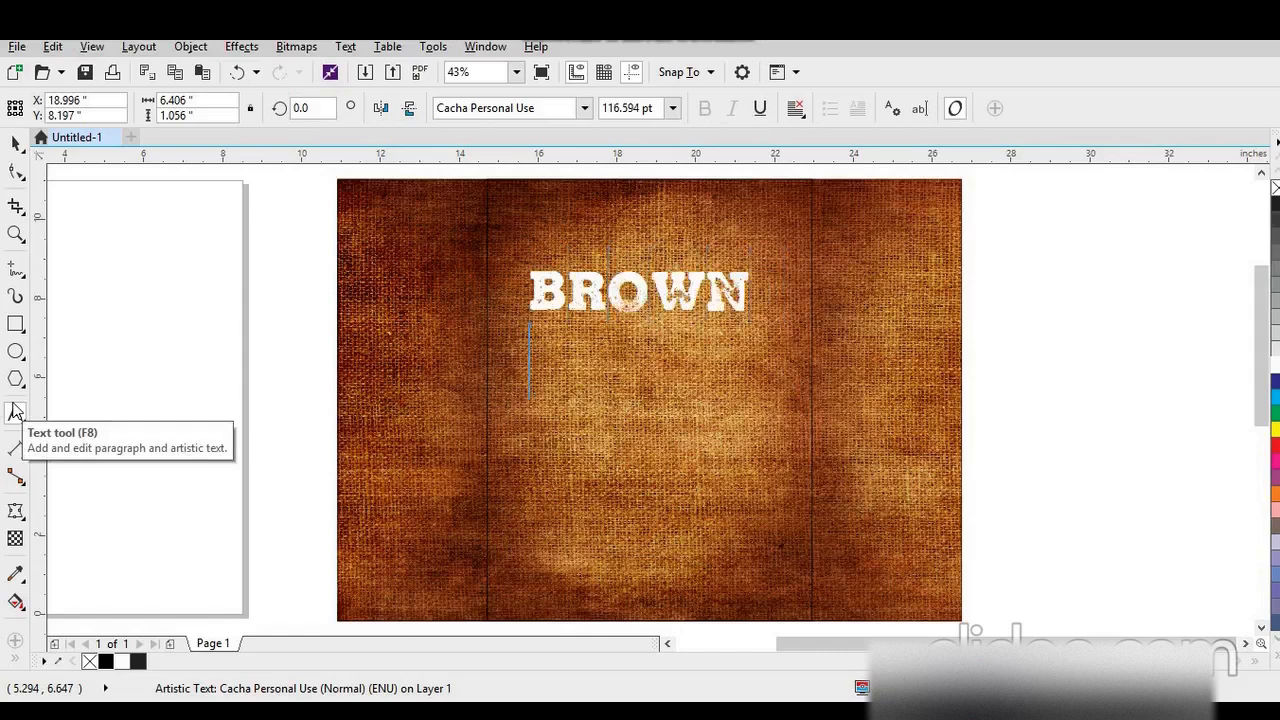
key("Return")
type("RICE ")
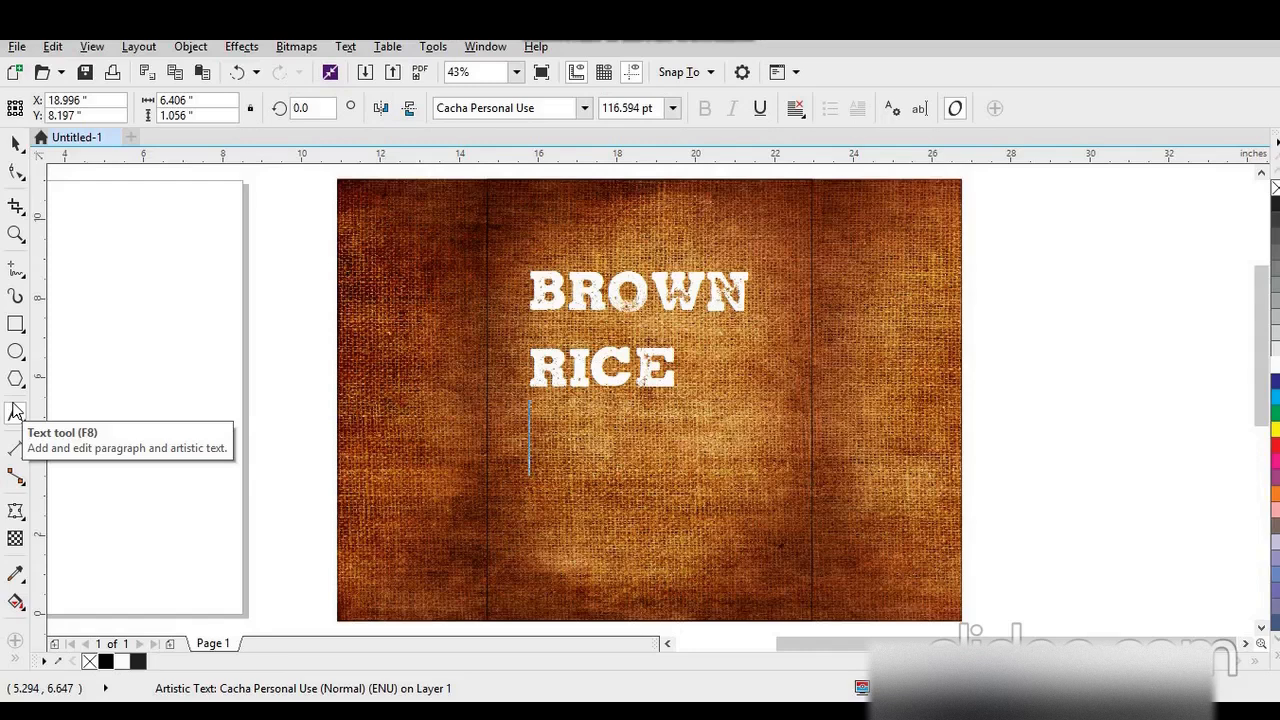
type("CHIPS")
key("Return")
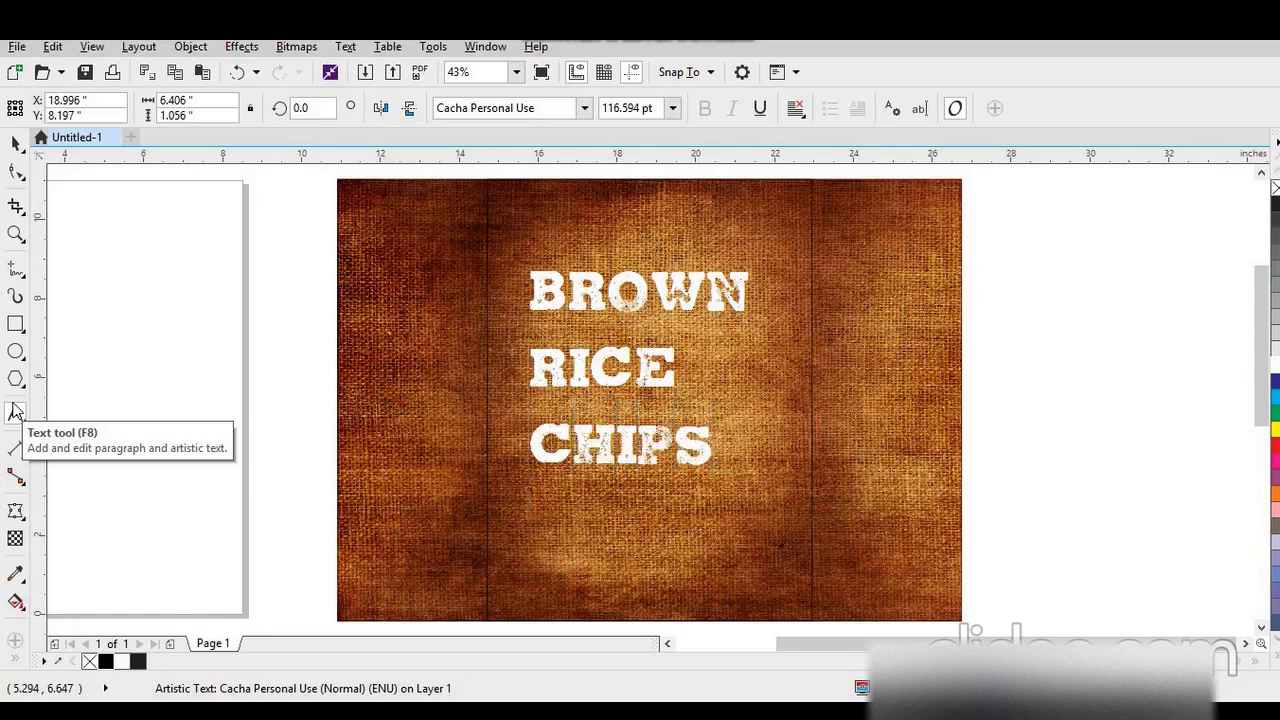
type("GLUTE")
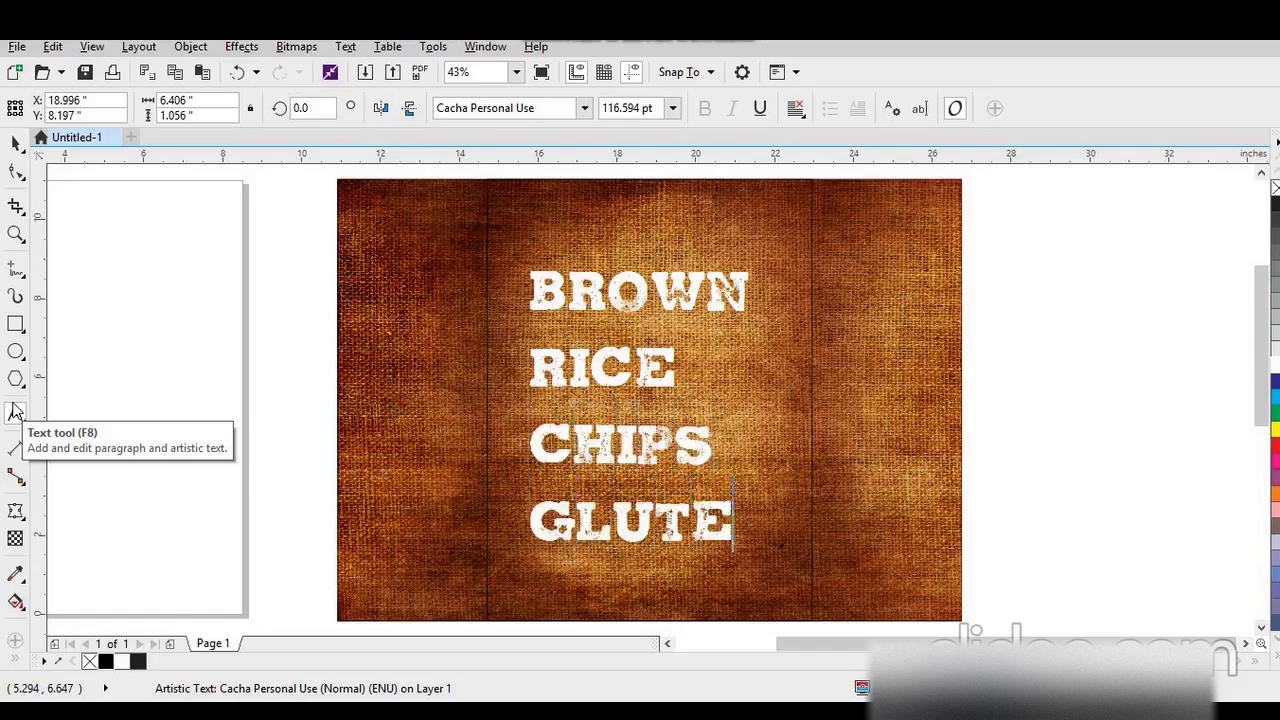
type("N FREE")
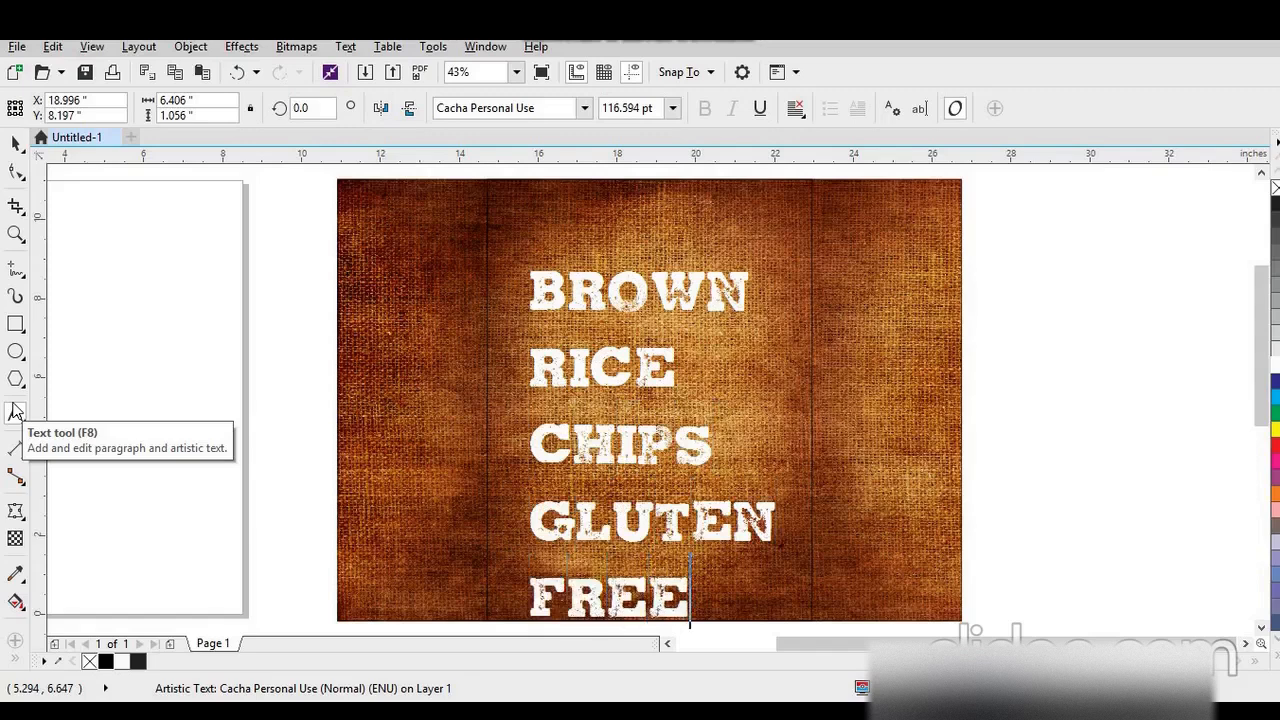
Shrink the five-line text to about 52 pt and tighten its line spacing.
left_click(15, 143)
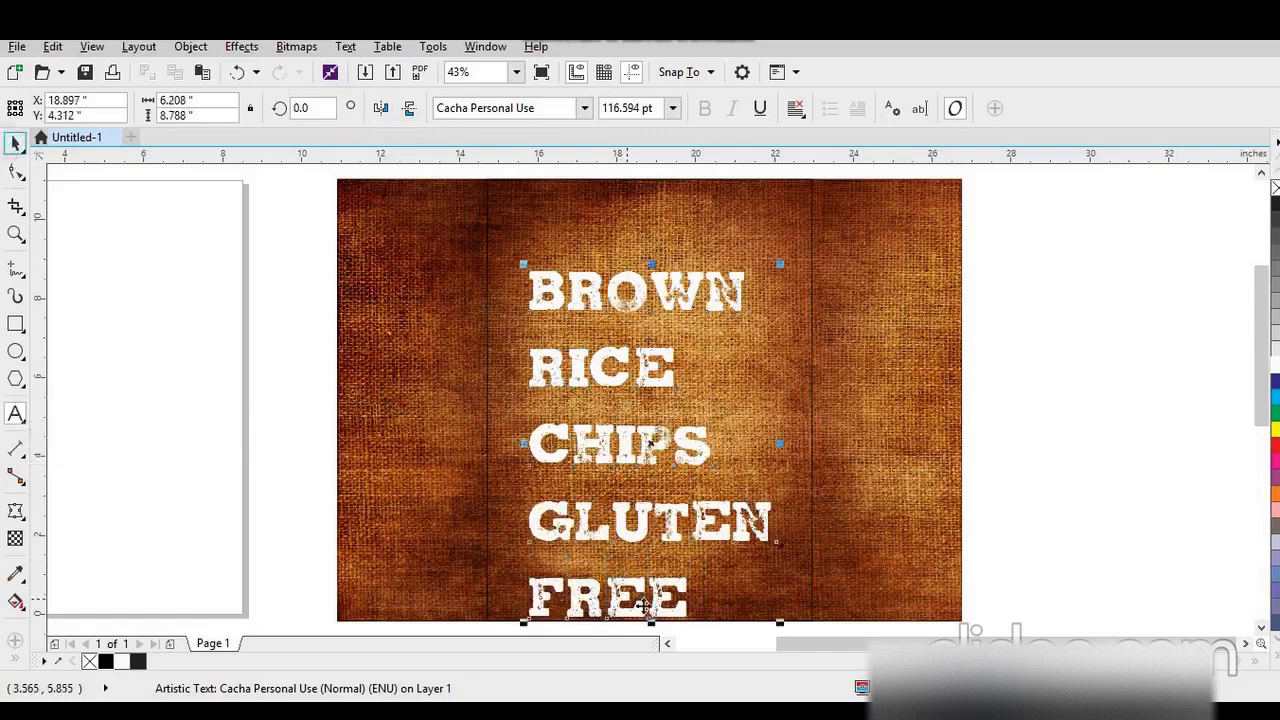
left_click_drag(778, 626, 648, 451)
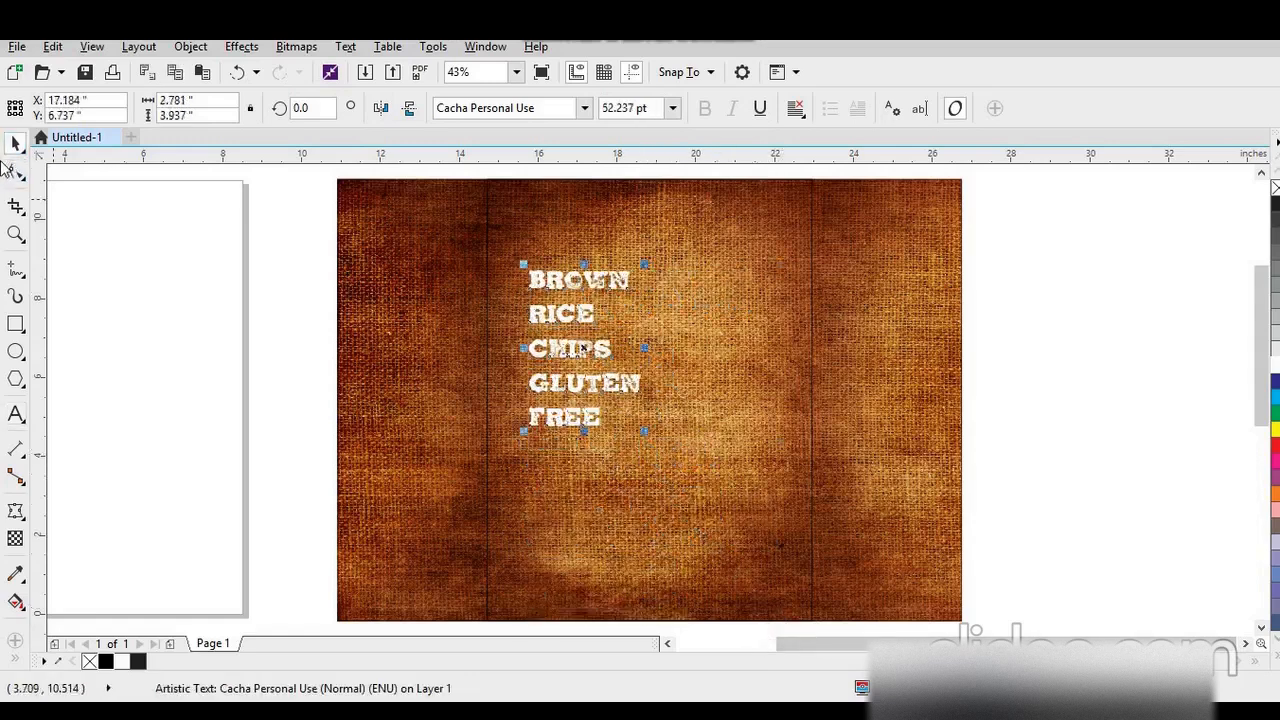
left_click(13, 170)
left_click_drag(522, 430, 516, 383)
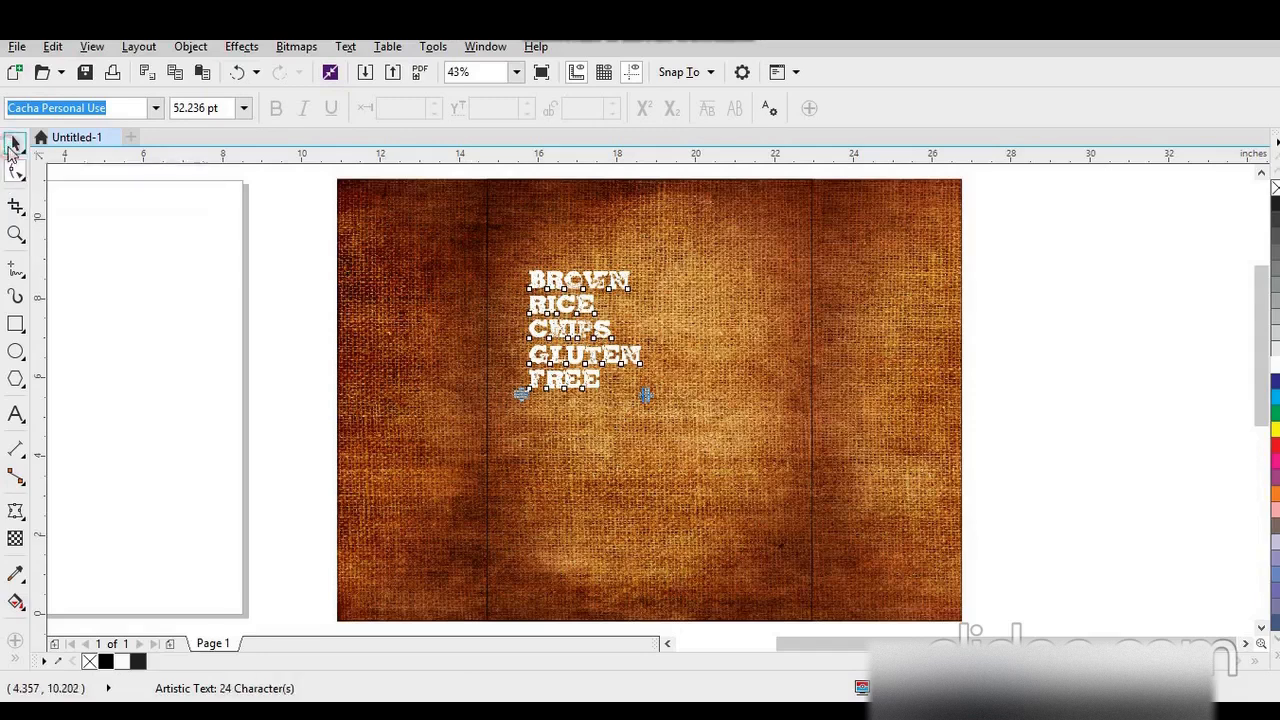
left_click(14, 145)
Break the five-line text apart into separate text lines.
left_click(15, 233)
left_click_drag(500, 257, 835, 438)
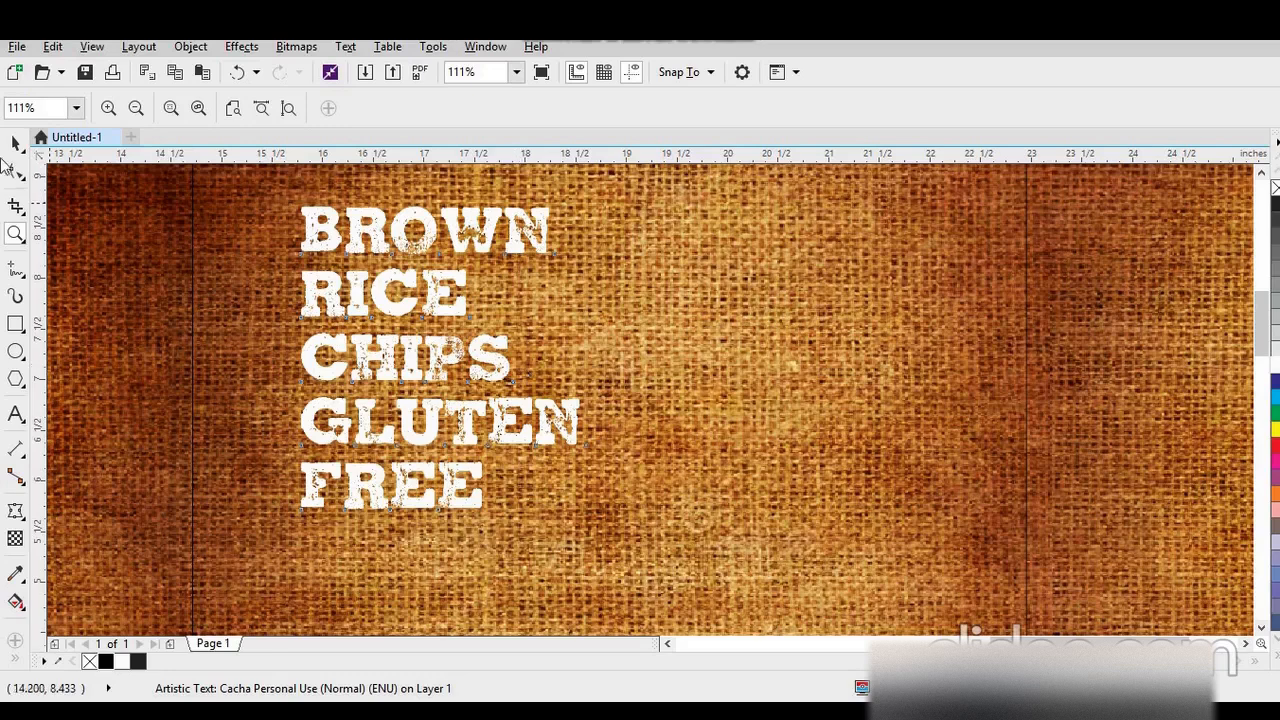
left_click(15, 145)
left_click(188, 47)
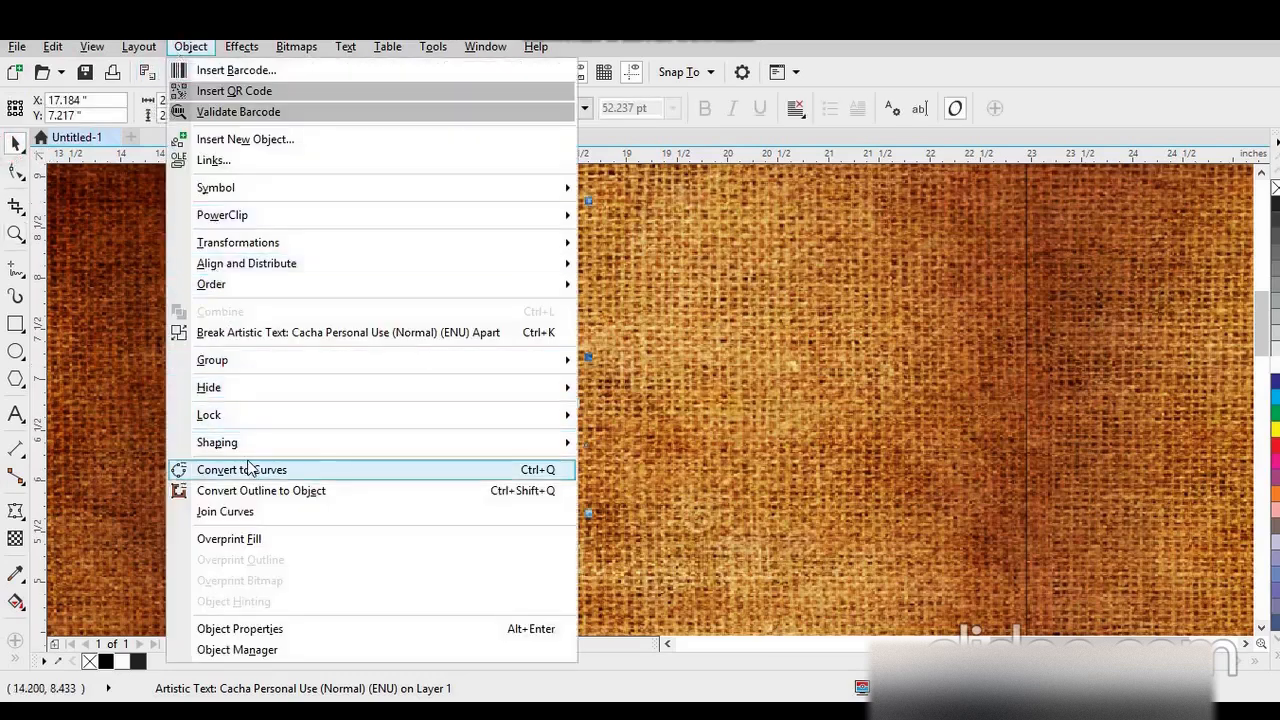
left_click(252, 338)
left_click(144, 325)
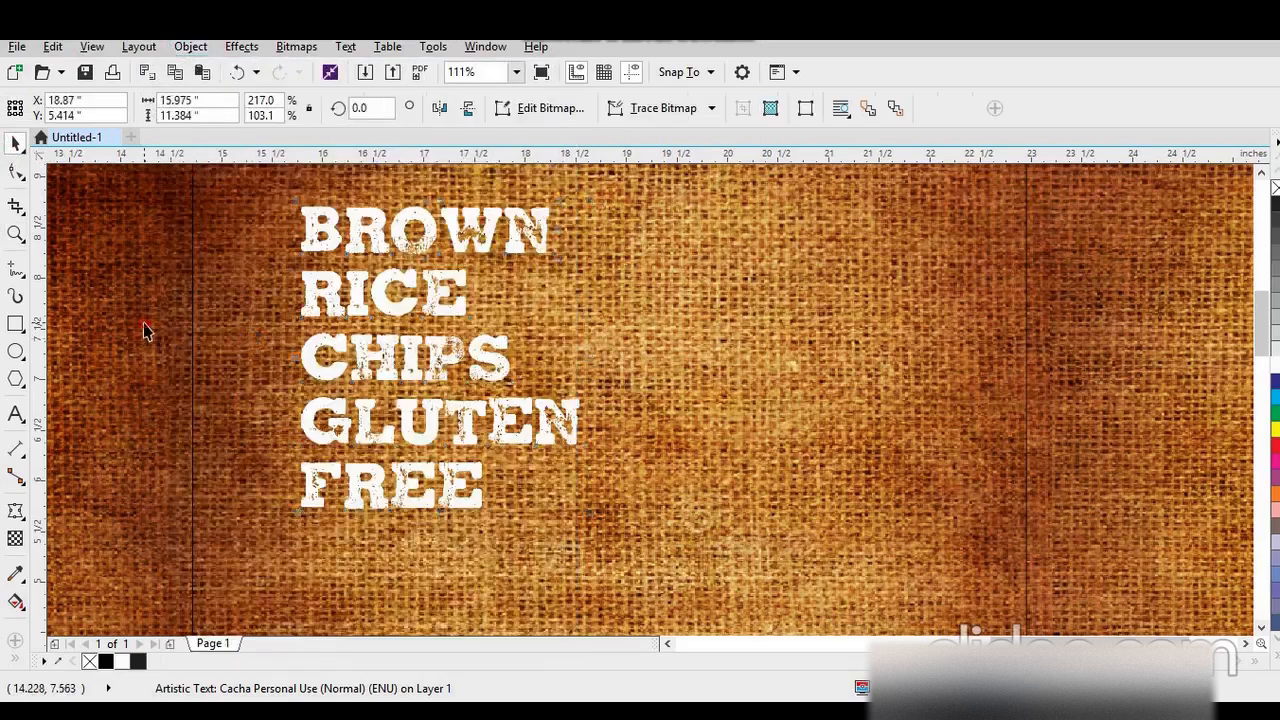
Move the CHIPS, GLUTEN and FREE lines down together about 0.5 inch, leaving a gap below RICE.
left_click(459, 414)
left_click(442, 372, "shift")
left_click(473, 469, "shift")
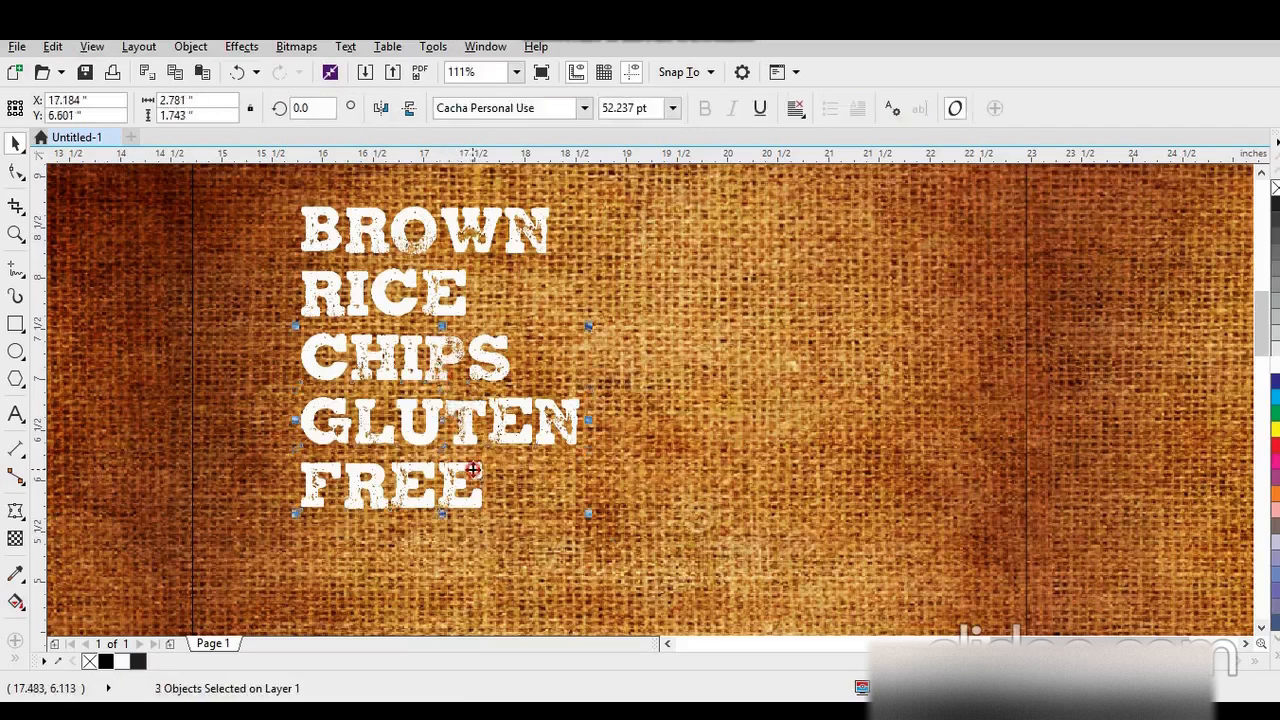
left_click_drag(456, 463, 456, 513)
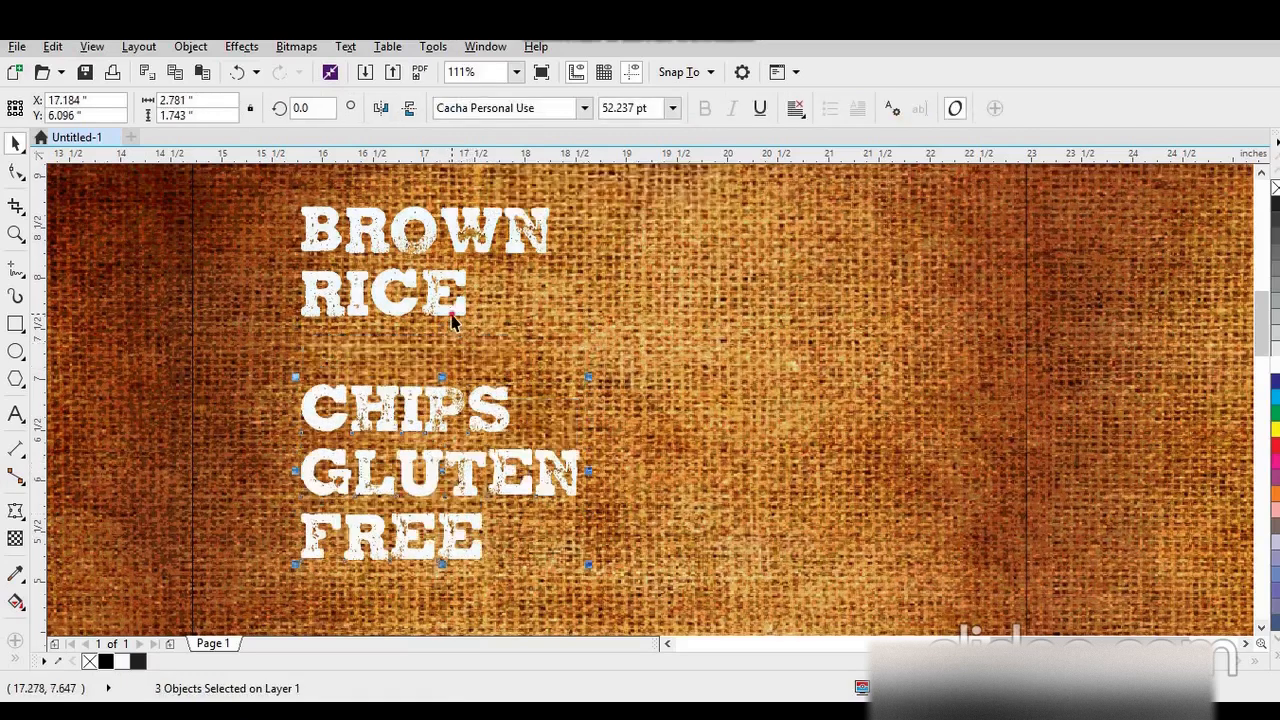
Scale RICE, CHIPS, GLUTEN and FREE to BROWN's width of about 2.44 inches and stack them closely beneath it.
left_click(457, 308)
left_click_drag(476, 326, 527, 354)
left_click(505, 410)
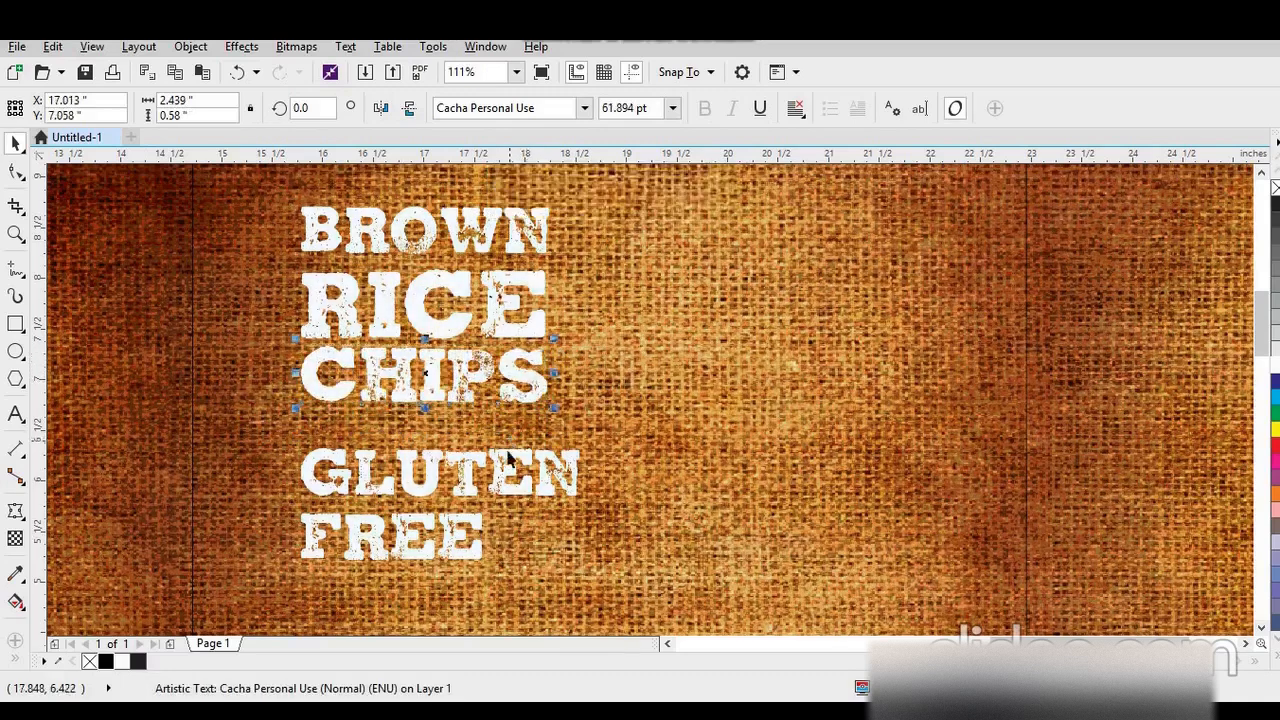
left_click_drag(508, 458, 508, 419)
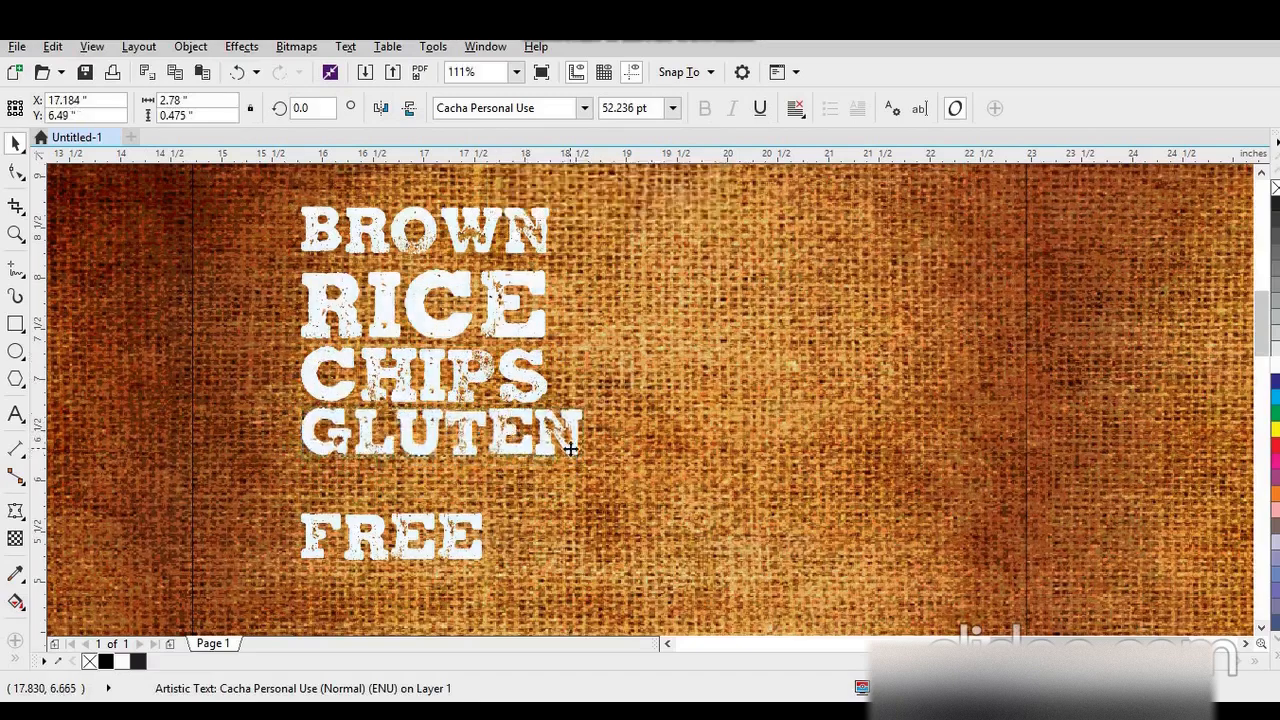
left_click_drag(583, 457, 549, 452)
left_click_drag(458, 530, 551, 541)
Try to nudge the RICE, CHIPS and FREE lines upward together, closer to BROWN.
left_click(532, 384, "shift")
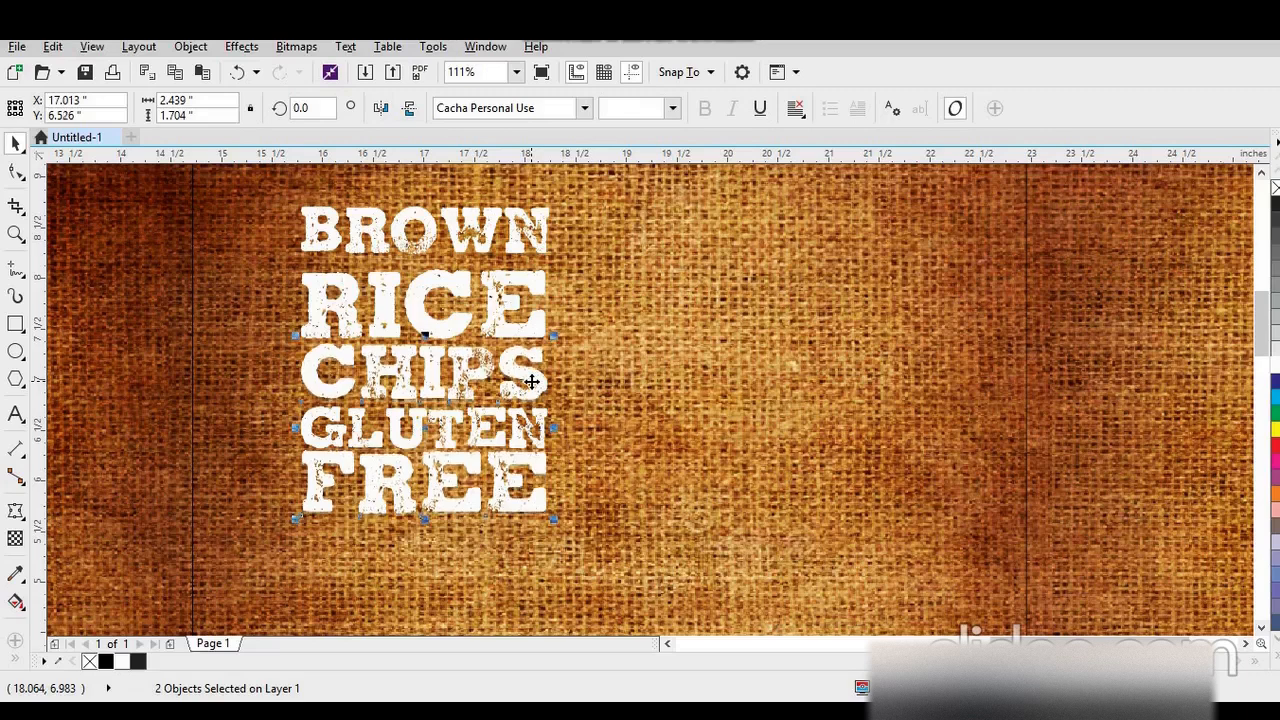
left_click(510, 338, "shift")
key("Up")
key("Up")
key("Up")
key("Up")
key("Up")
key("Up")
key("Up")
key("Up")
key("Up")
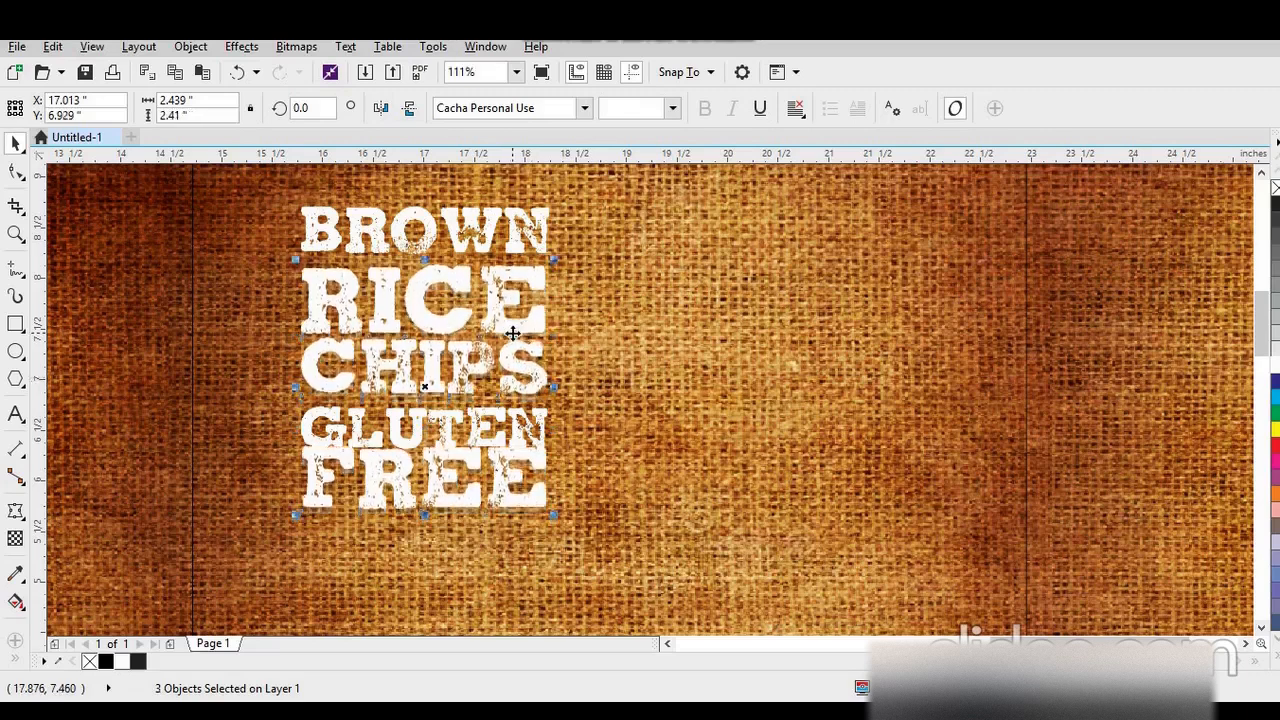
key("Up")
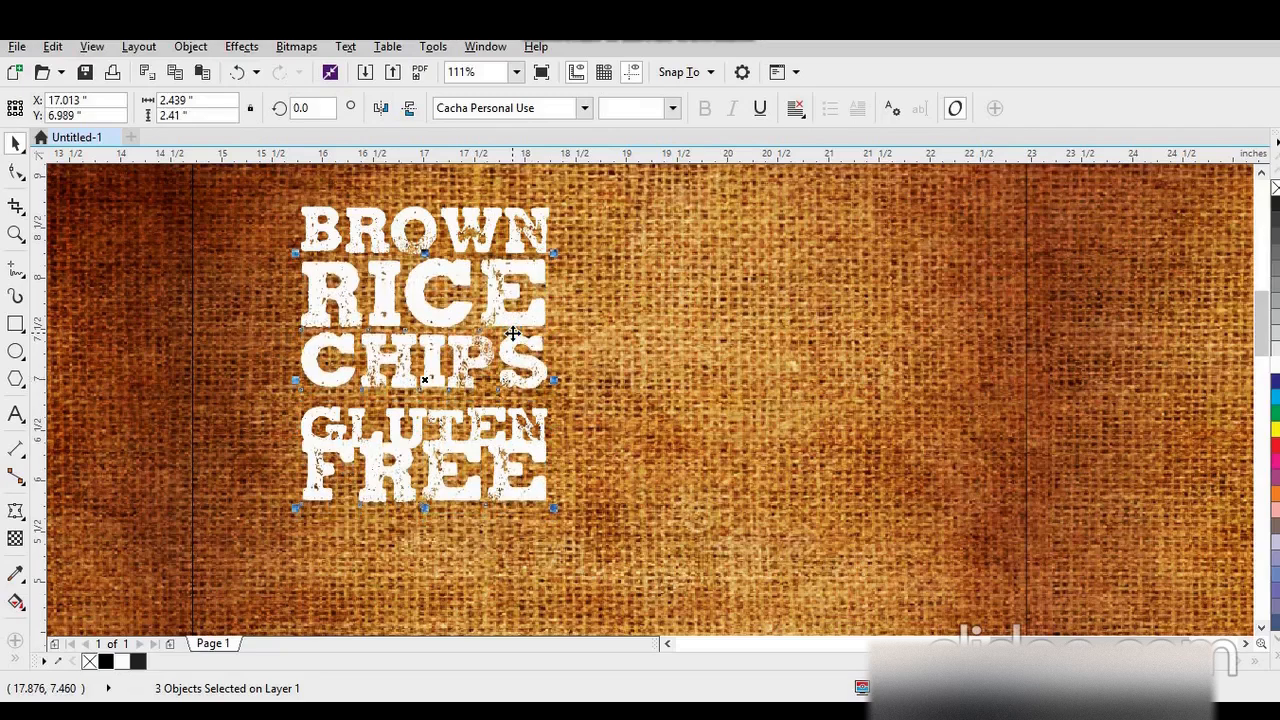
Undo the upward nudges of the RICE, CHIPS and FREE lines.
key("ctrl+z")
key("ctrl+z")
key("ctrl+z")
key("ctrl+z")
key("ctrl+z")
key("ctrl+z")
key("ctrl+z")
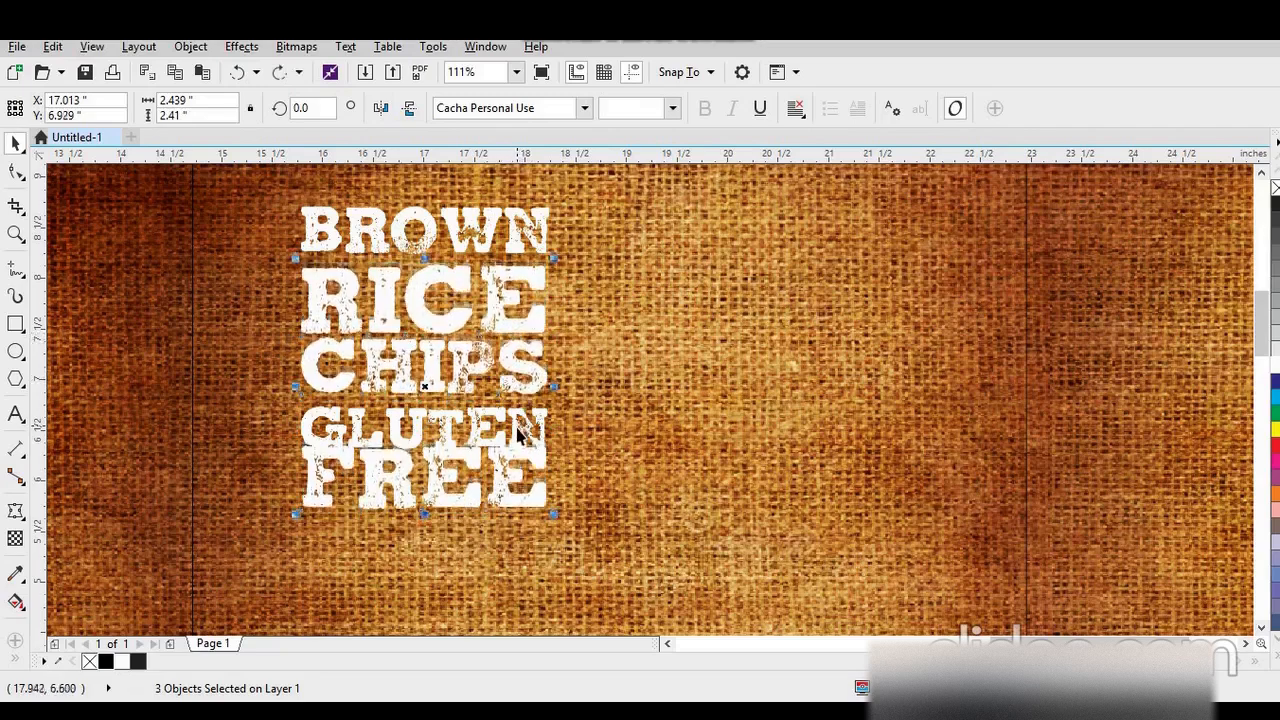
key("ctrl+z")
key("ctrl+z")
key("ctrl+z")
key("ctrl+z")
key("ctrl+z")
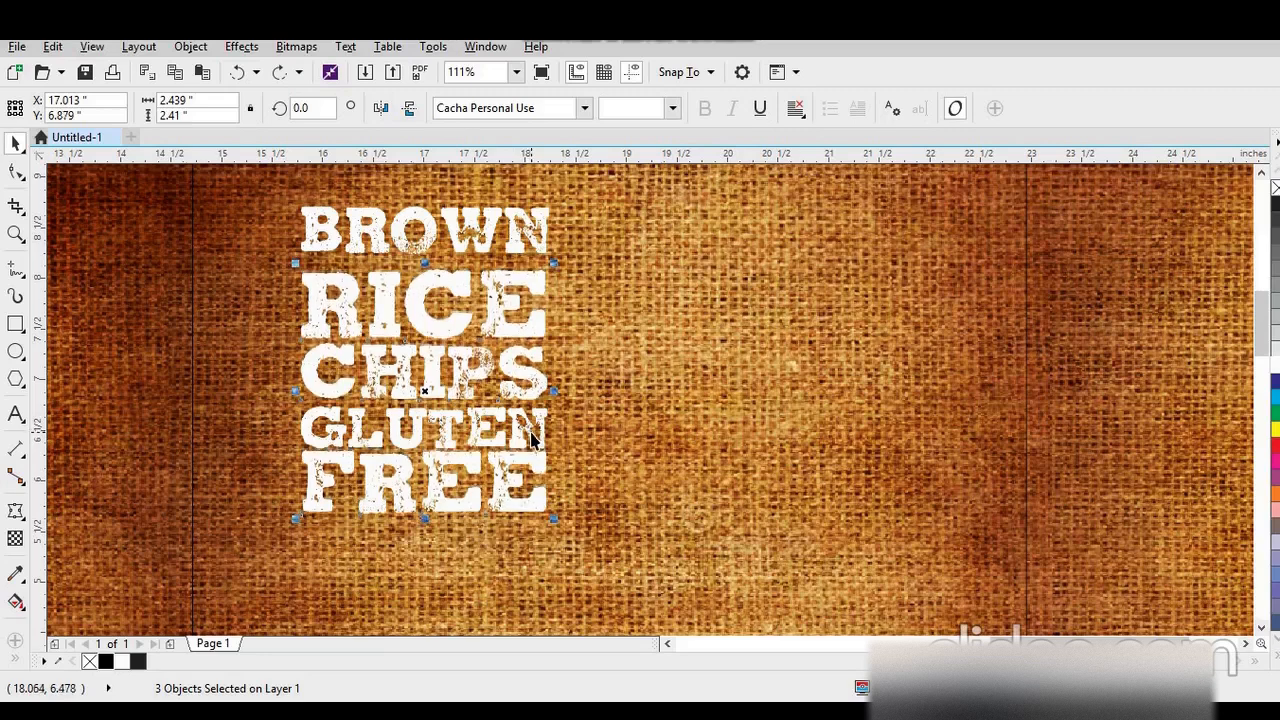
key("Down")
left_click(538, 433, "shift")
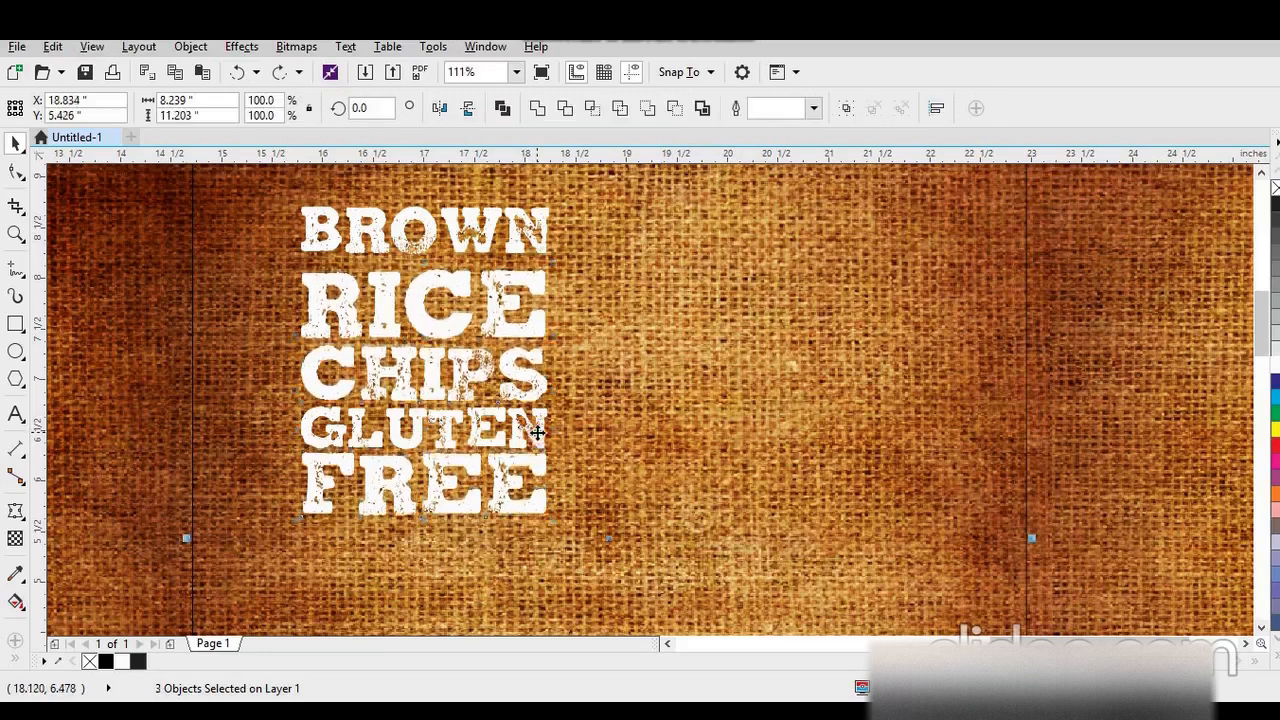
key("Up")
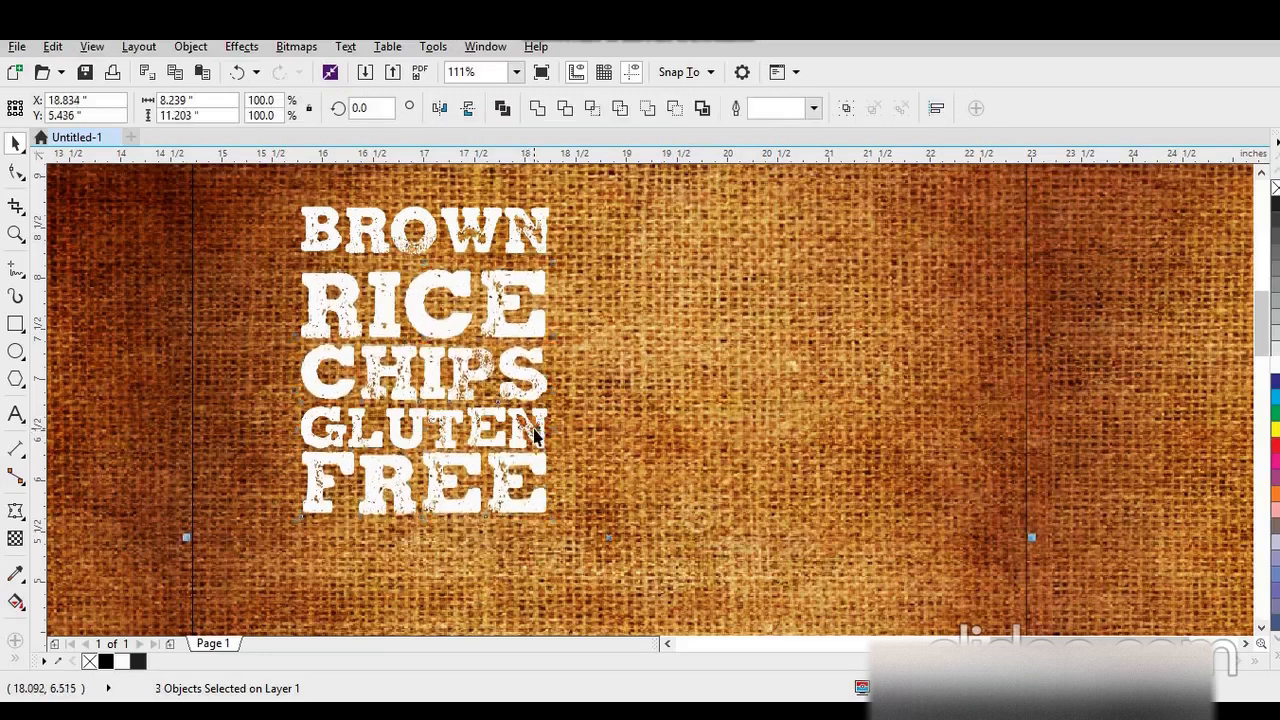
key("ctrl+z")
Nudge the RICE, CHIPS, GLUTEN and FREE lines up together about 0.1 inch to sit just below BROWN.
left_click(540, 435)
left_click(533, 470, "shift")
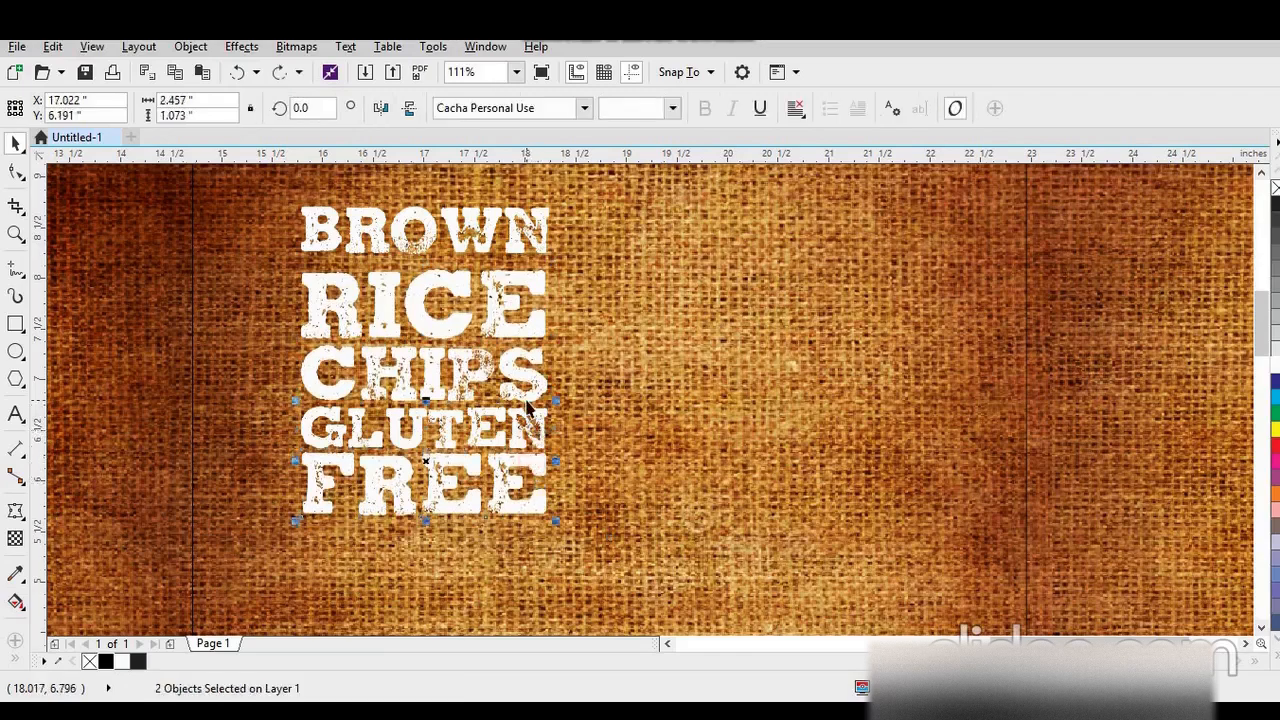
left_click(527, 392, "shift")
left_click(536, 333, "shift")
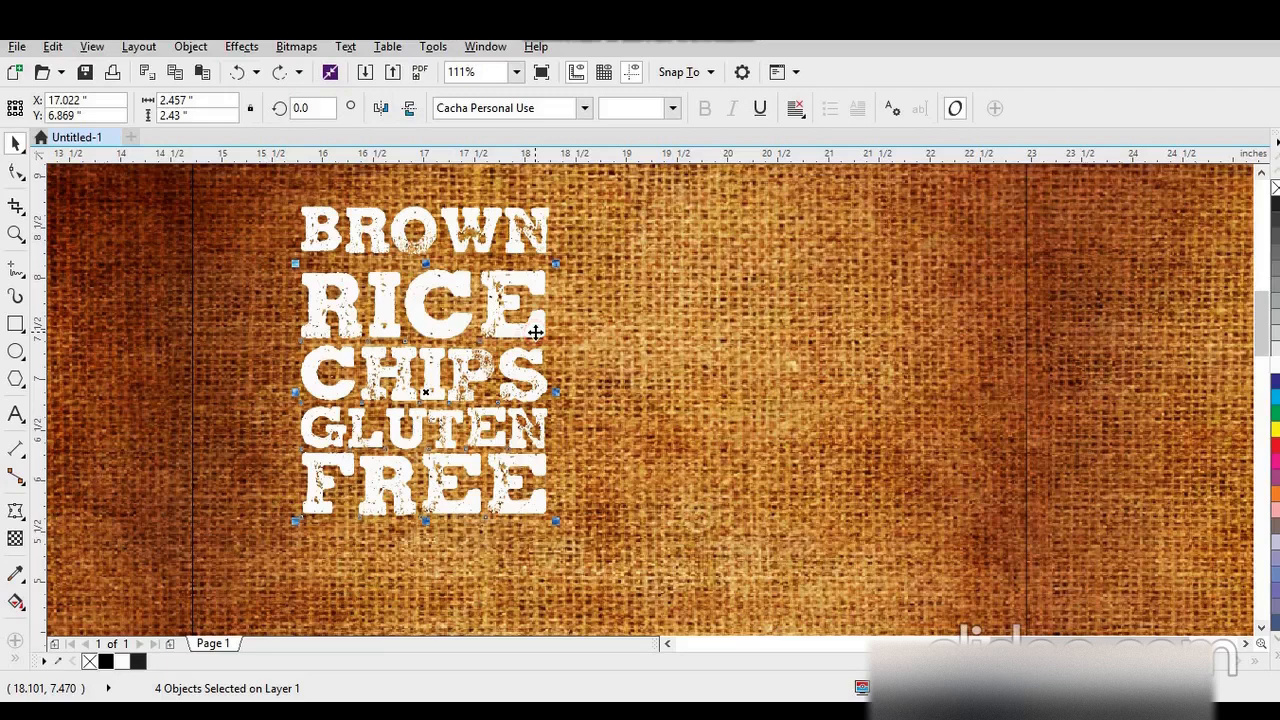
key("Up")
key("Up")
key("Up")
key("Up")
key("Up")
key("Up")
key("Up")
key("Up")
key("Up")
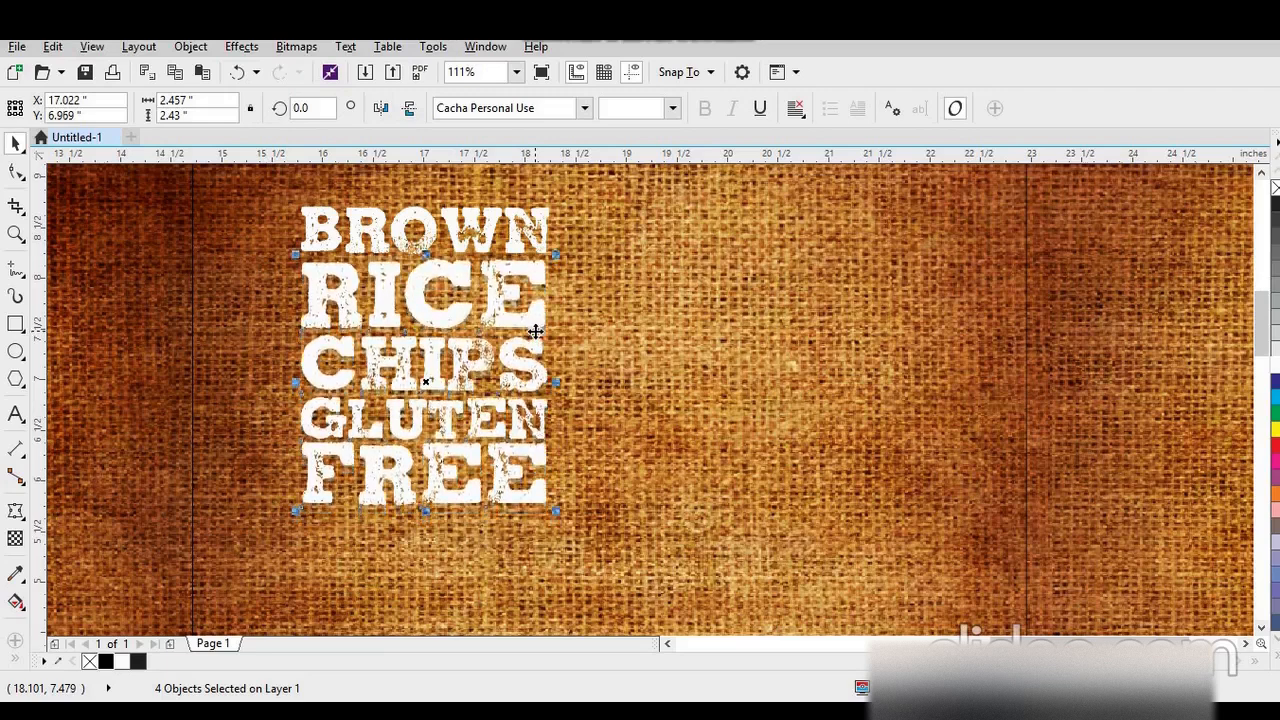
Nudge the CHIPS, GLUTEN and FREE lines up together about 0.02 inch, closer to RICE.
left_click(531, 316, "shift")
key("Up")
key("Up")
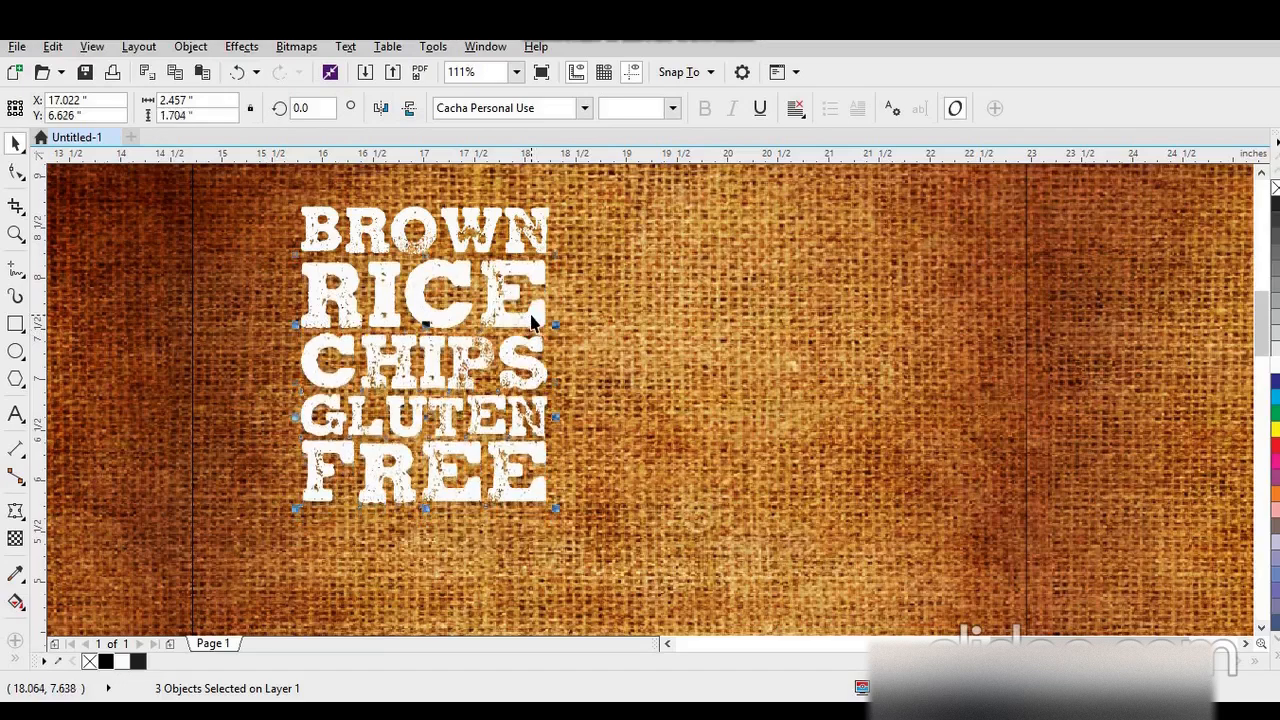
Convert all five title lines, BROWN through FREE, to curves and weld them into a single object.
left_click(315, 237, "shift")
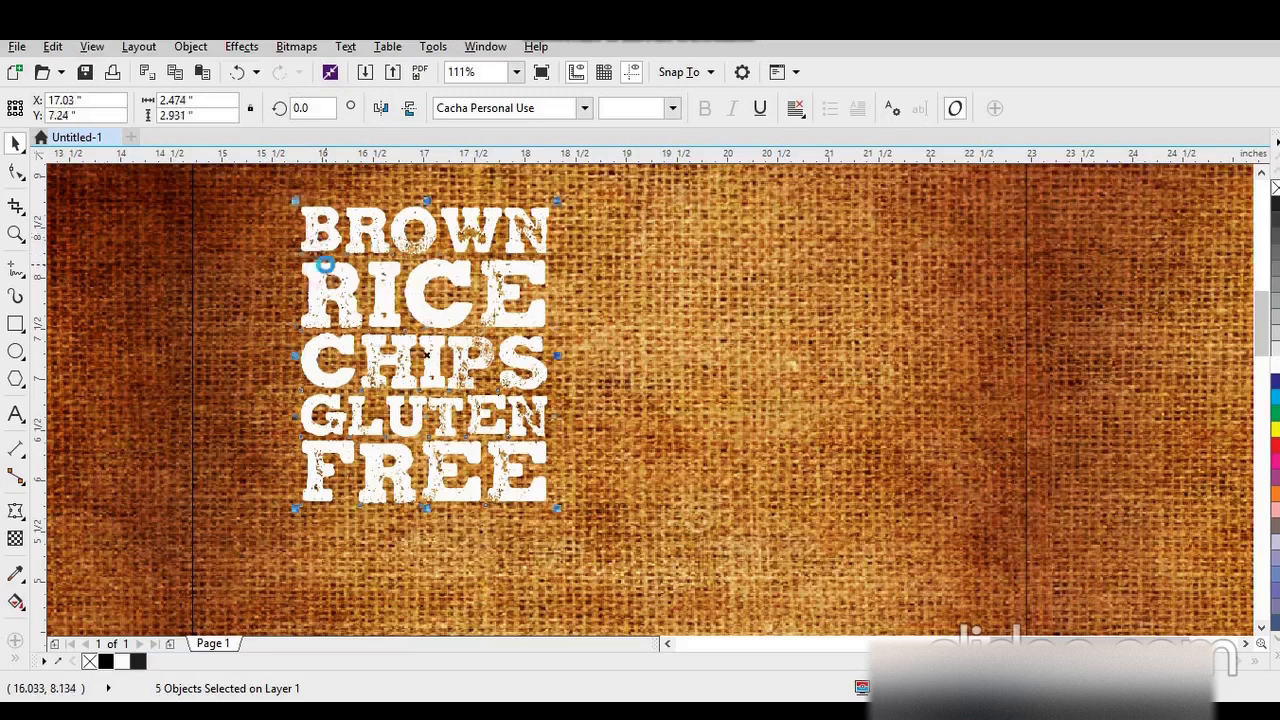
key("ctrl+q")
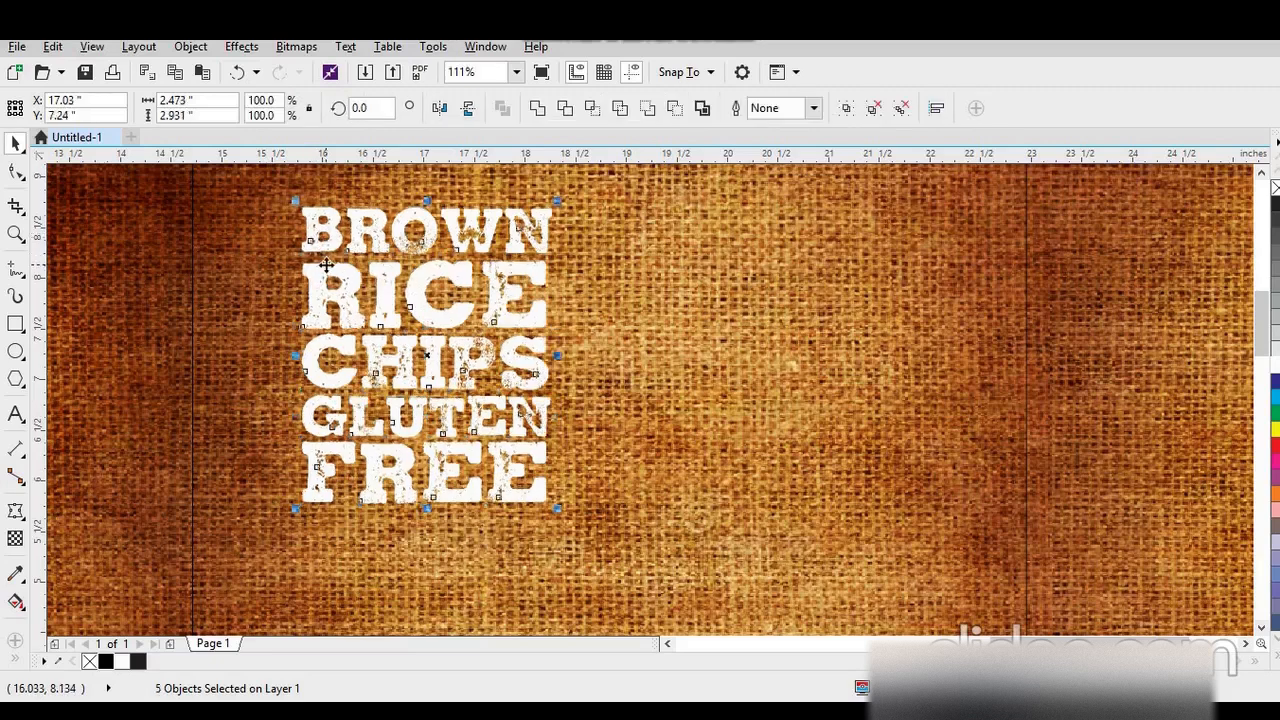
left_click(537, 110)
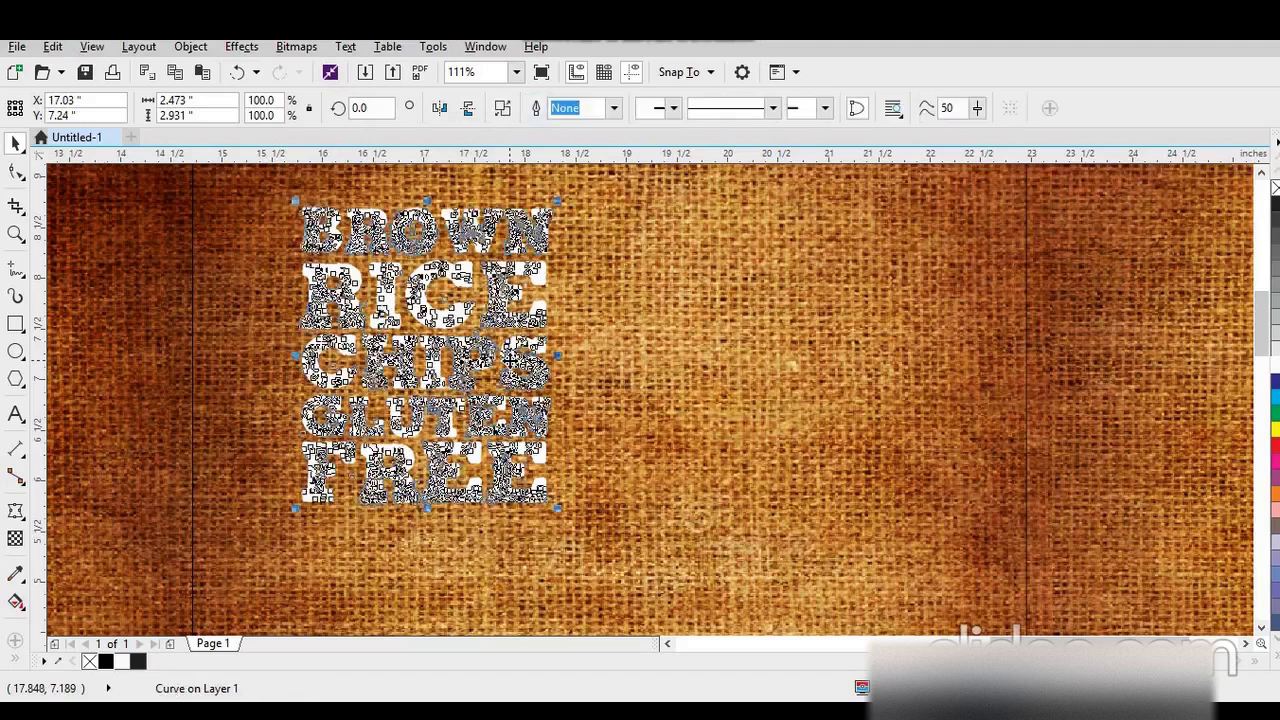
Move the welded title onto the middle of the front panel and enlarge it proportionally to about 5.67 by 6.73 inches.
scroll(510, 358, "down", 4)
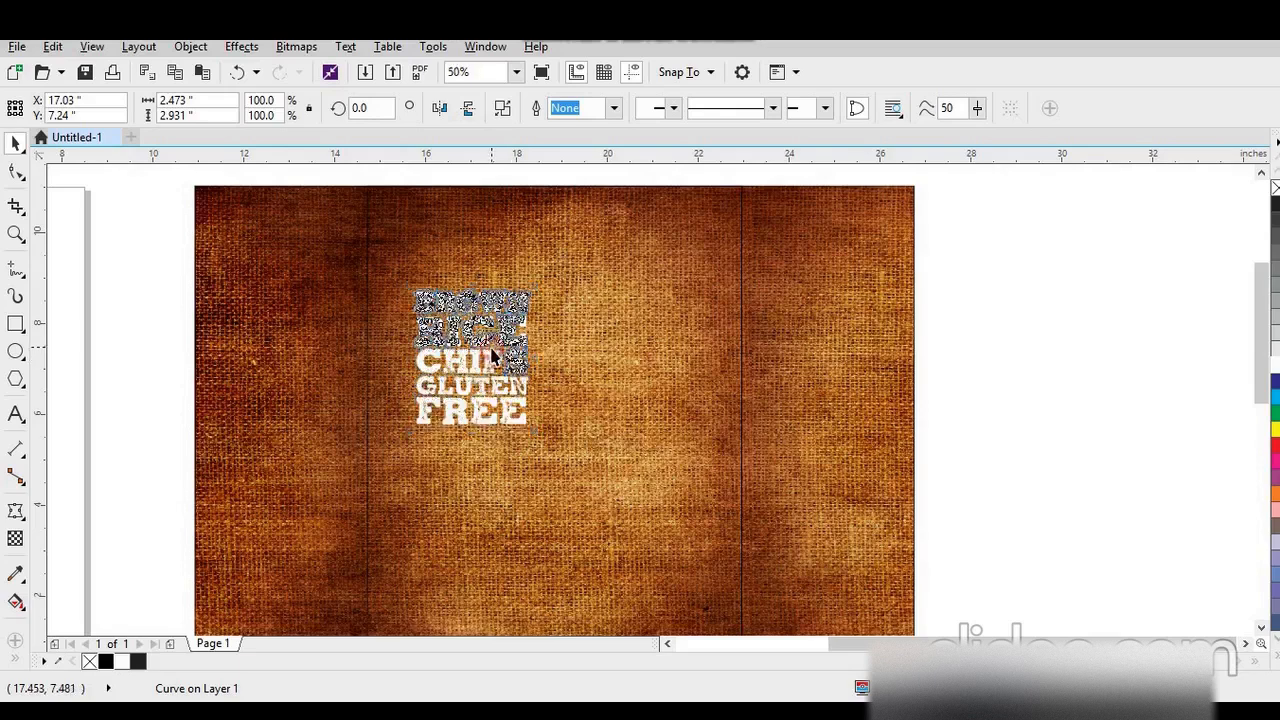
left_click(502, 368)
left_click_drag(502, 368, 641, 470)
left_click_drag(606, 346, 684, 252)
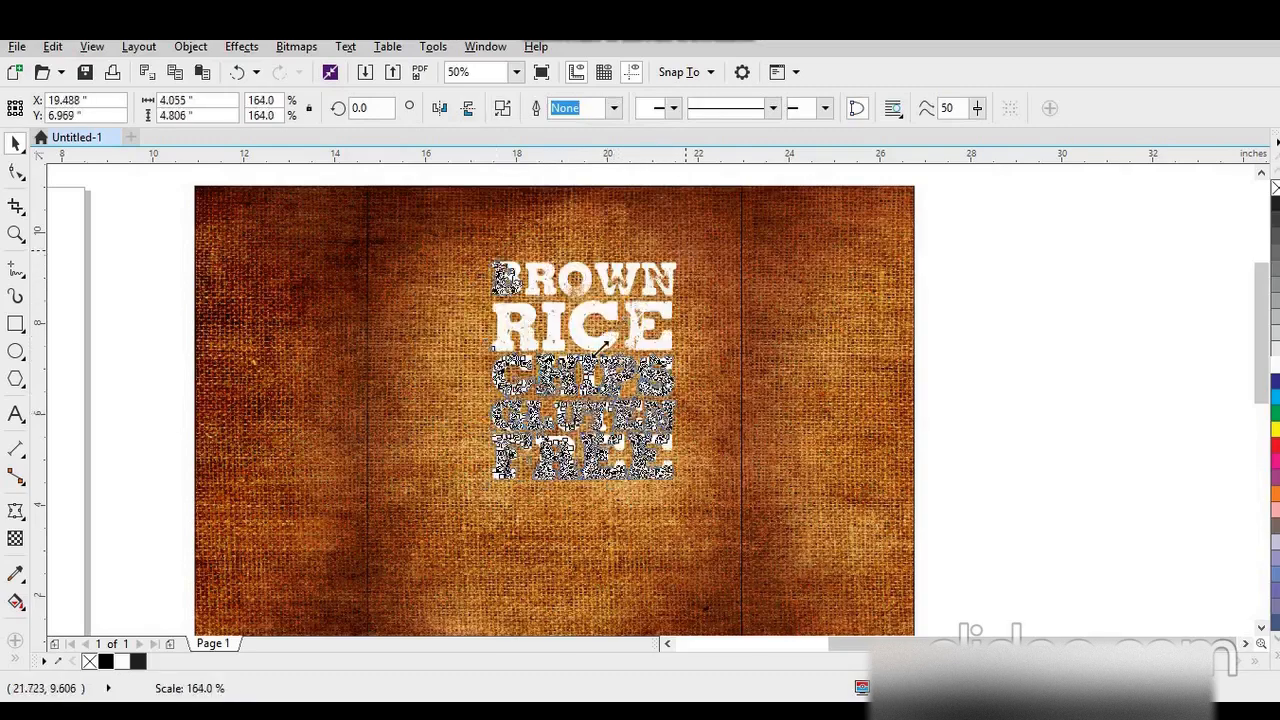
left_click_drag(484, 486, 397, 580)
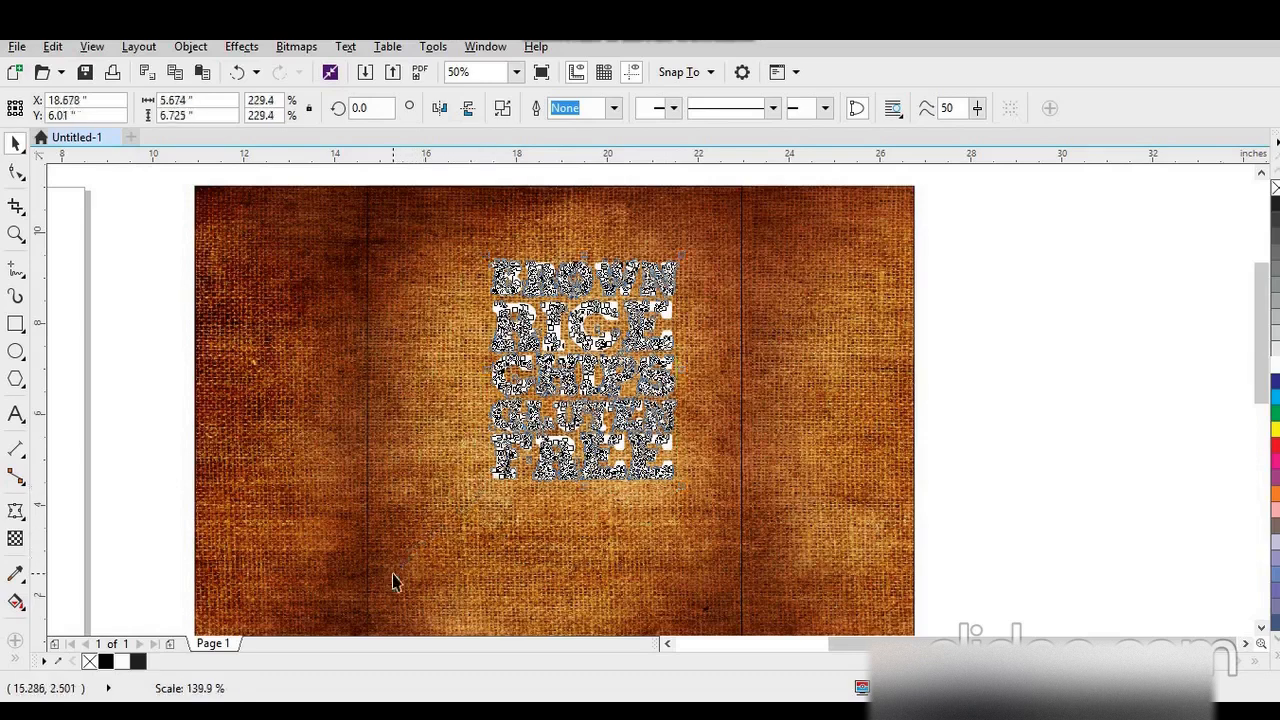
Centre the enlarged title horizontally on the middle panel's rectangle.
left_click(553, 594, "shift")
key("c")
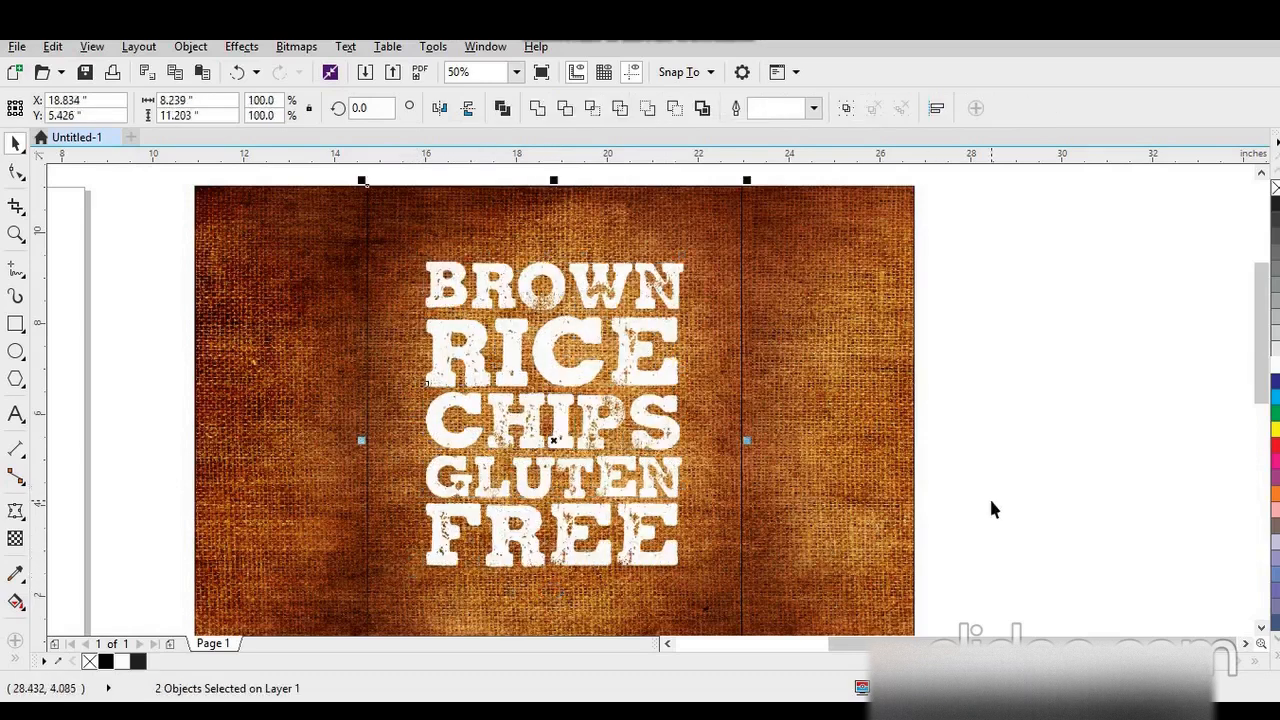
left_click(986, 500)
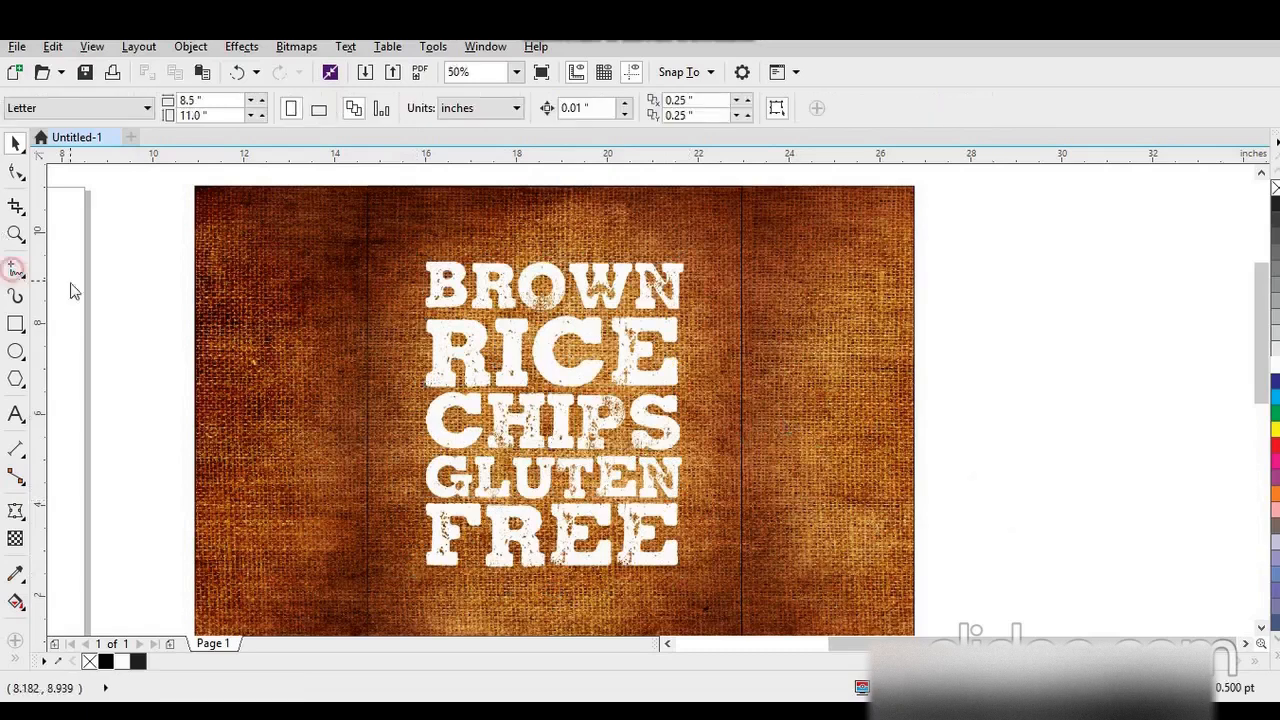
Draw a diagonal guide line about 4.4 inches wide and 7.6 inches high across the title, with a 3 pt outline.
left_click(15, 268)
left_click(432, 352)
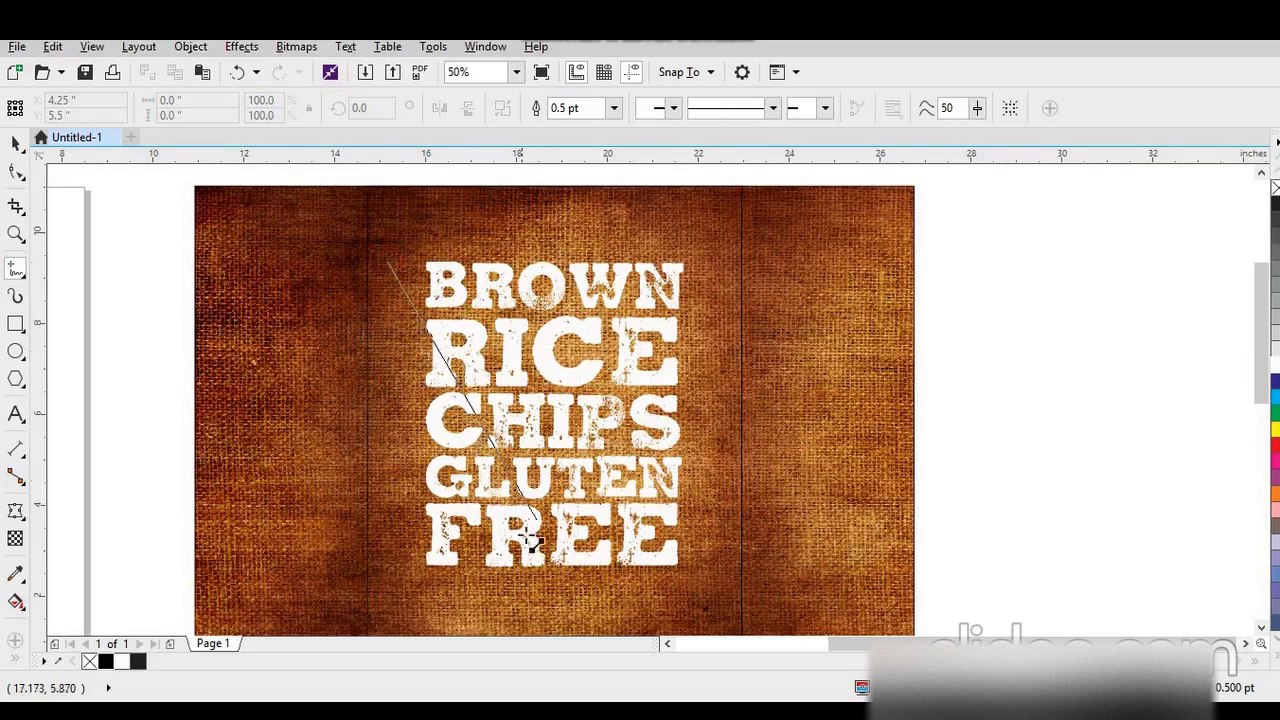
left_click(578, 597)
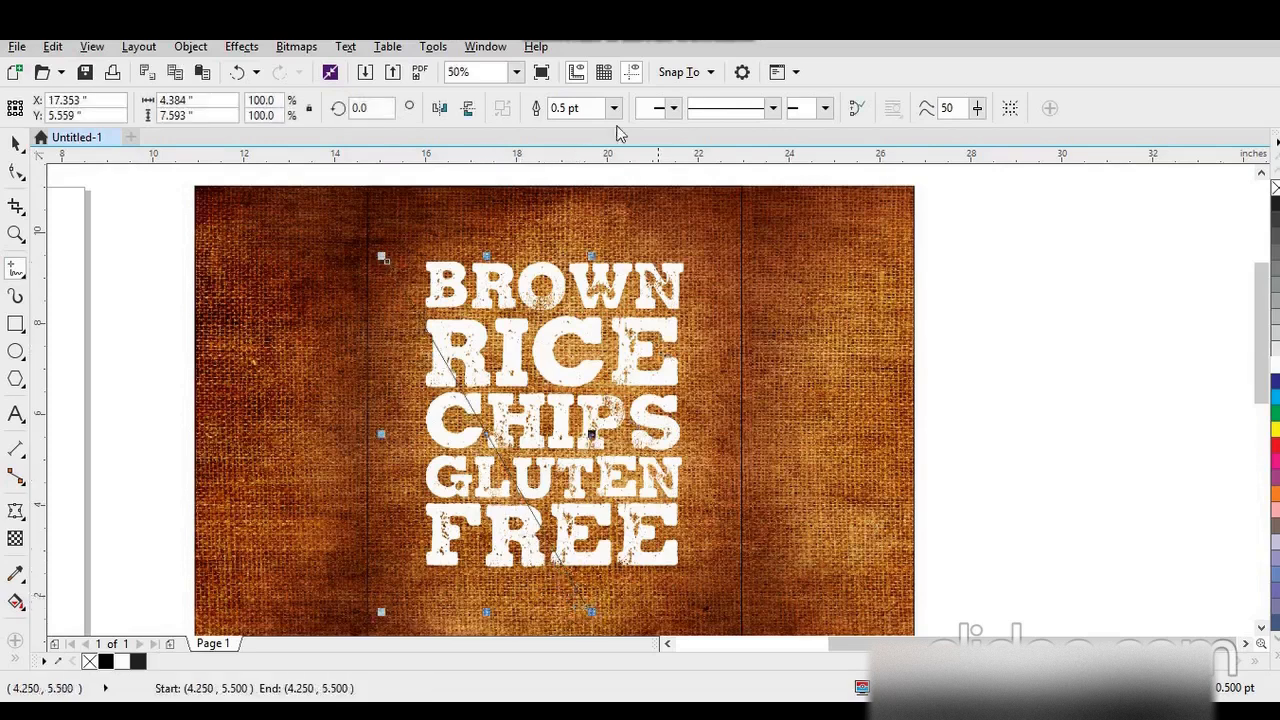
left_click(613, 108)
left_click(575, 262)
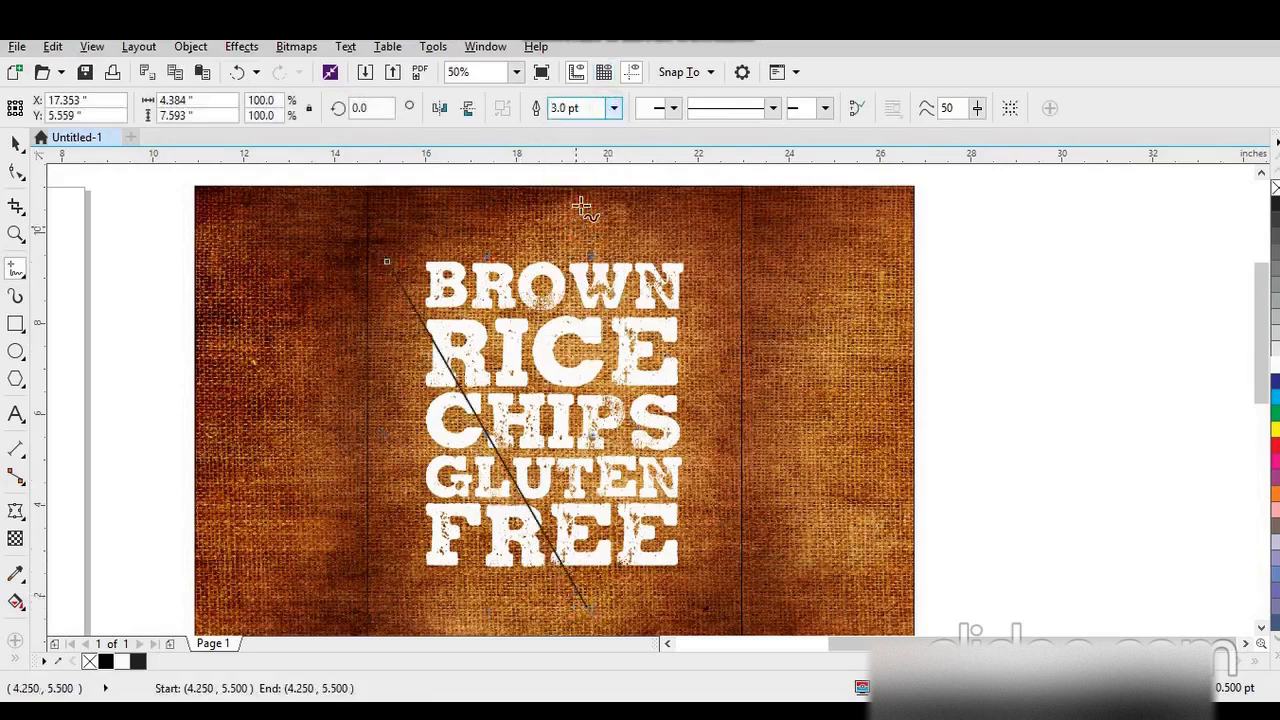
Create a mirrored copy of the diagonal line to form a V and shift it so the lower ends cross.
left_click(15, 146)
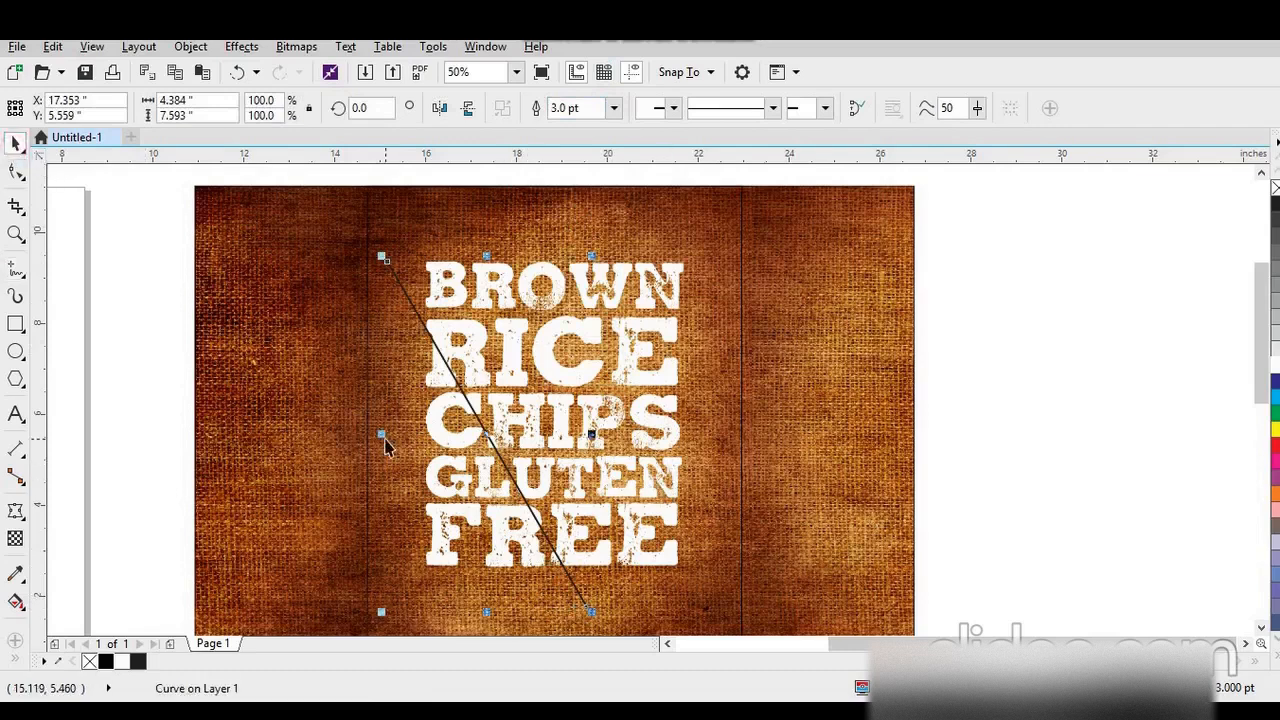
left_click_drag(383, 435, 745, 450)
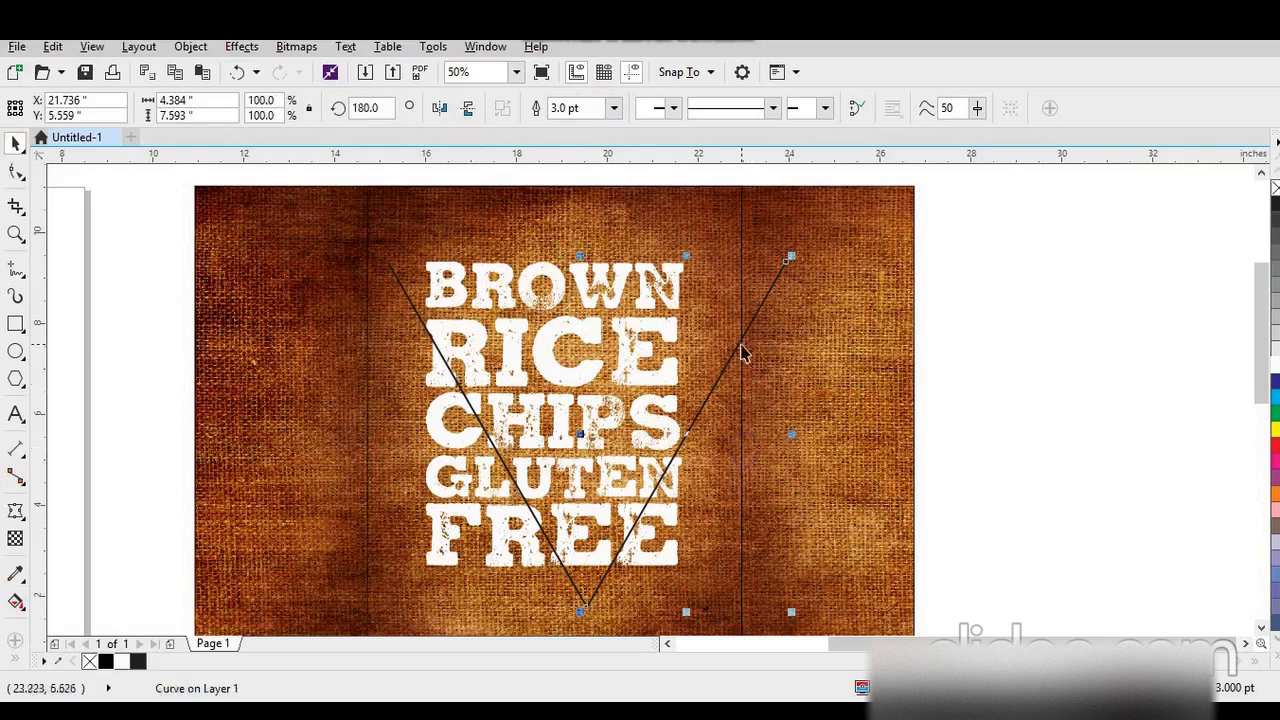
left_click_drag(738, 344, 714, 351)
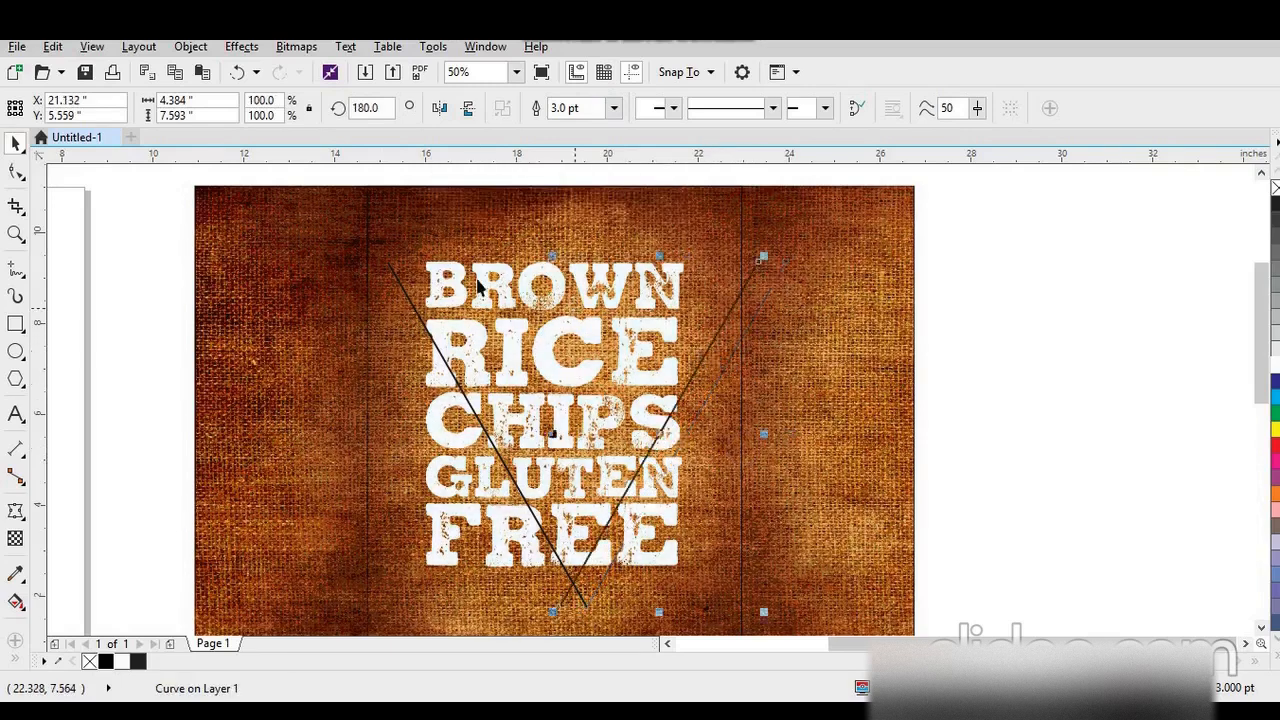
Combine the two diagonal lines into one object and centre it horizontally on the middle panel's rectangle.
left_click(400, 287, "shift")
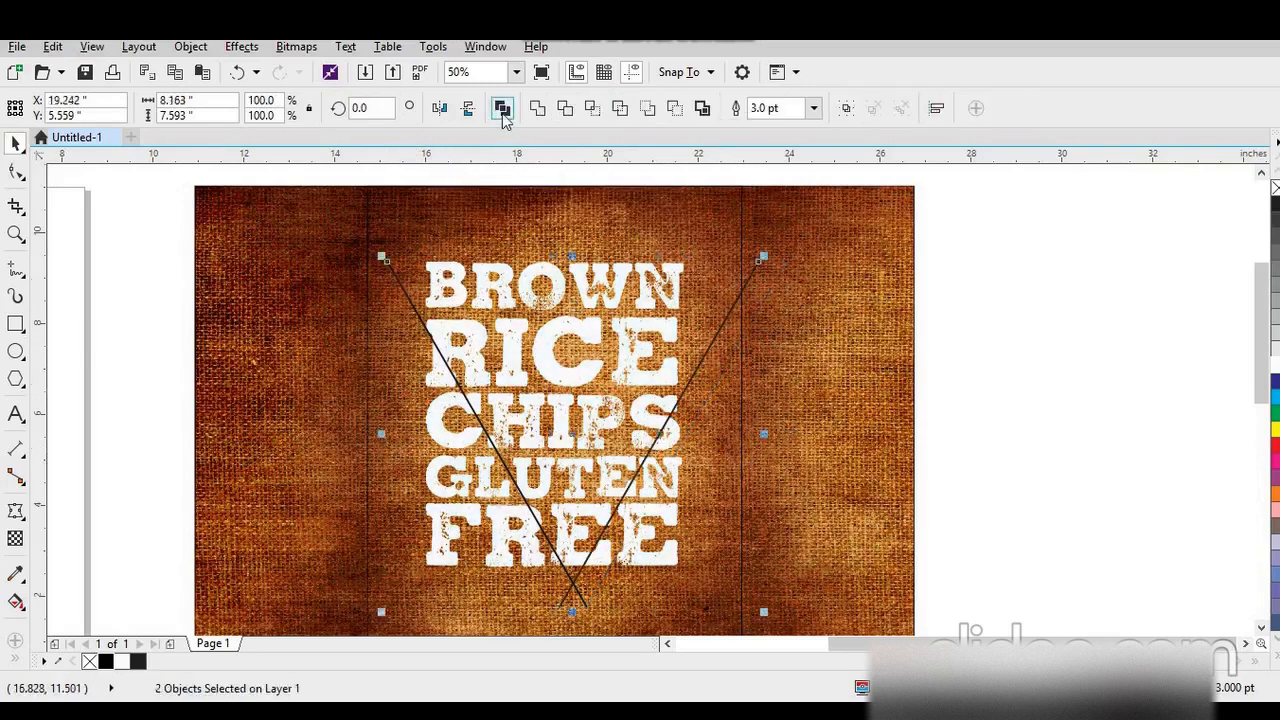
left_click(502, 115)
left_click(566, 186, "shift")
key("c")
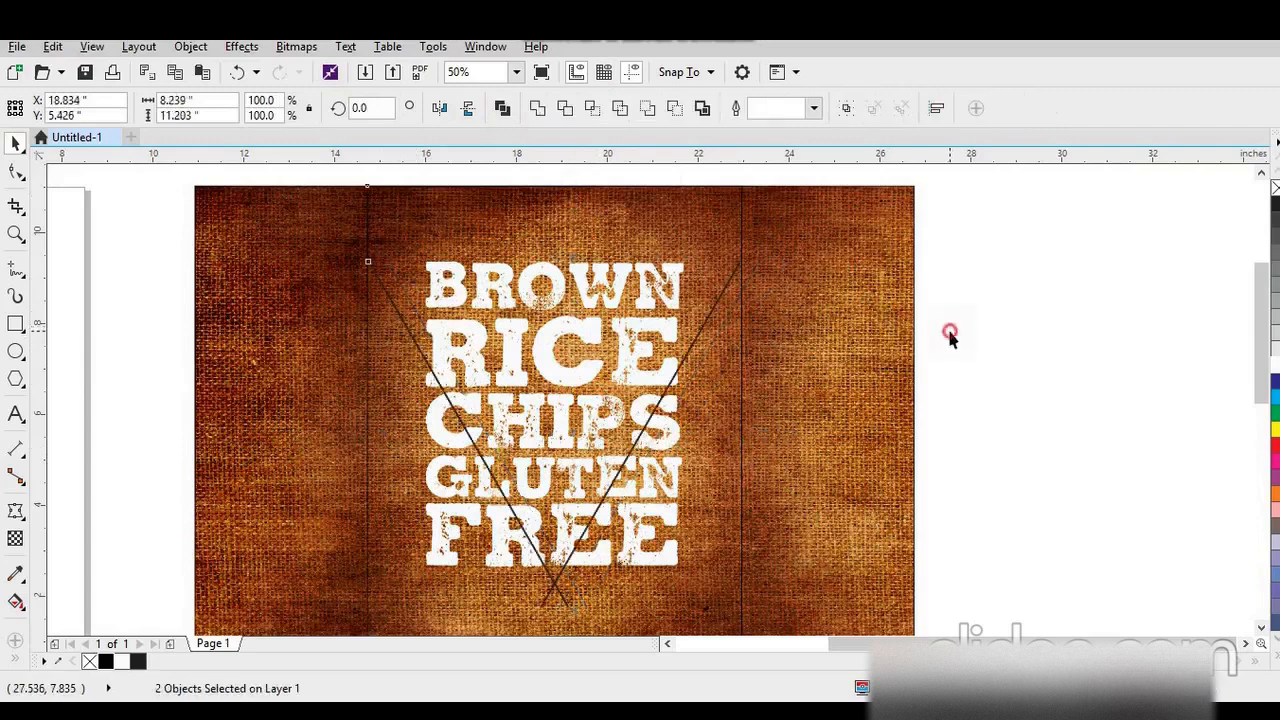
left_click(950, 335)
Apply an unconstrained envelope to the title and reduce it to four corner nodes joined by straight segments.
left_click(655, 523)
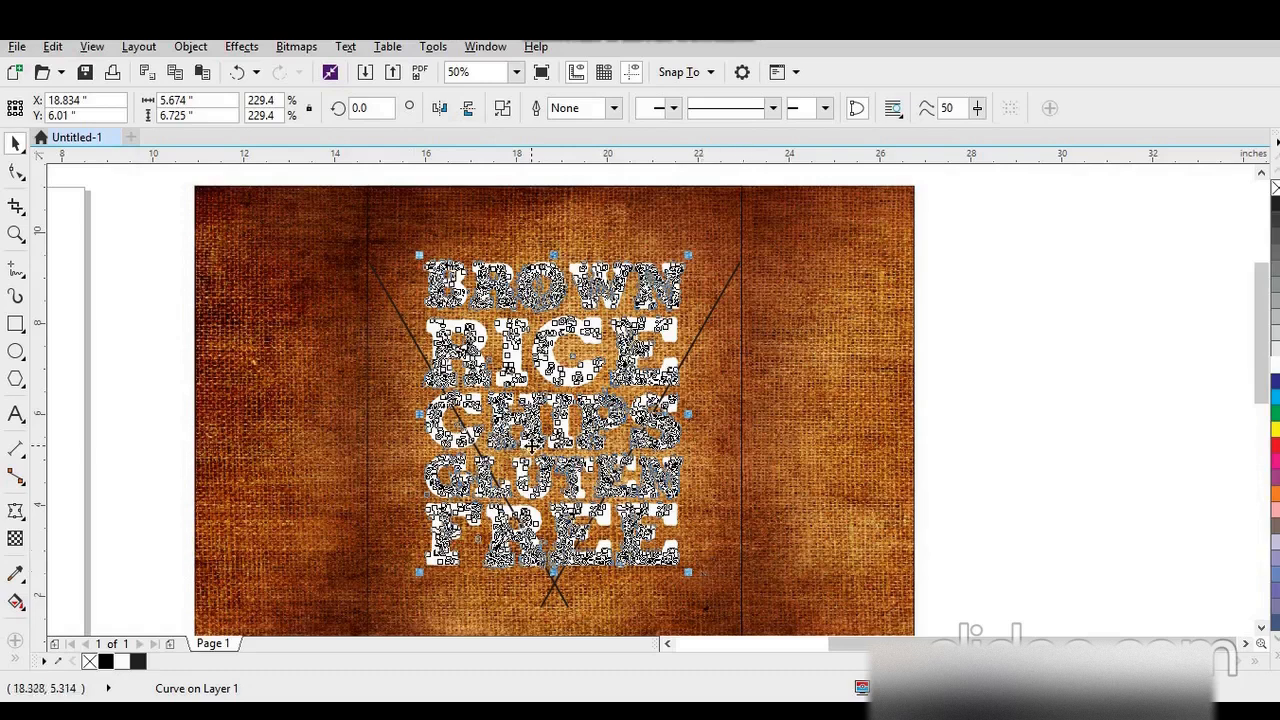
left_click(15, 512)
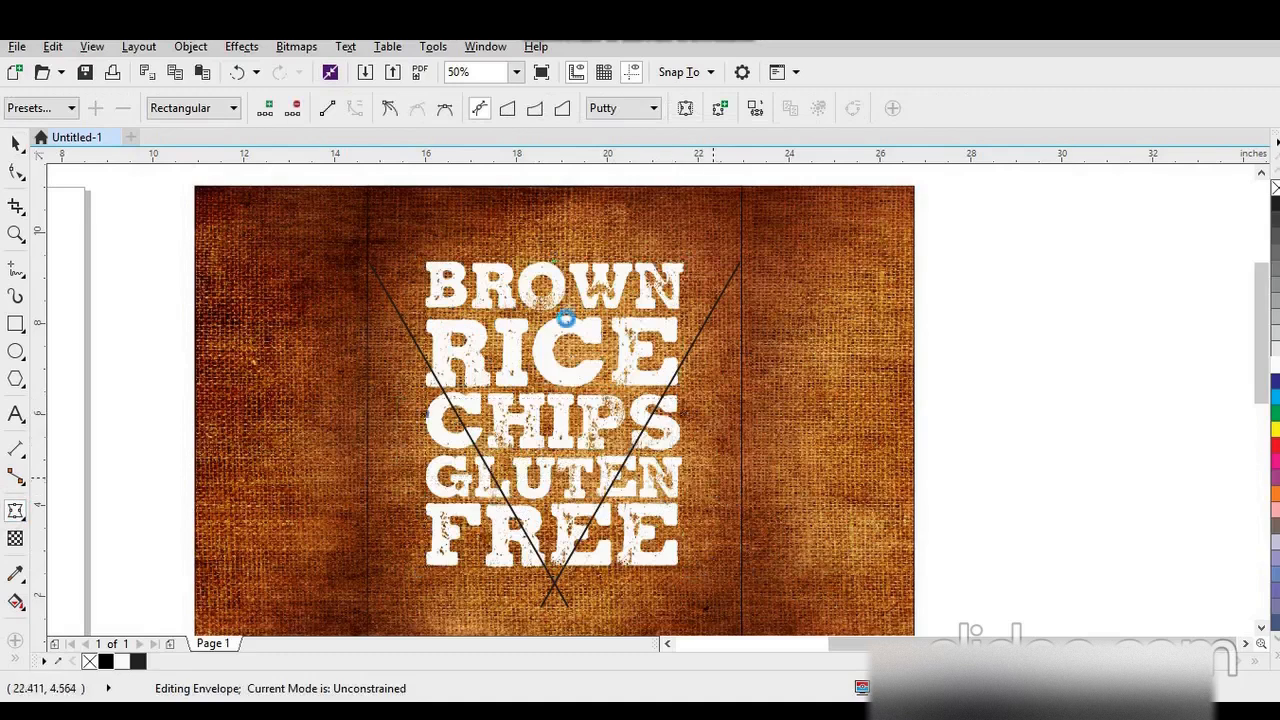
left_click(529, 246)
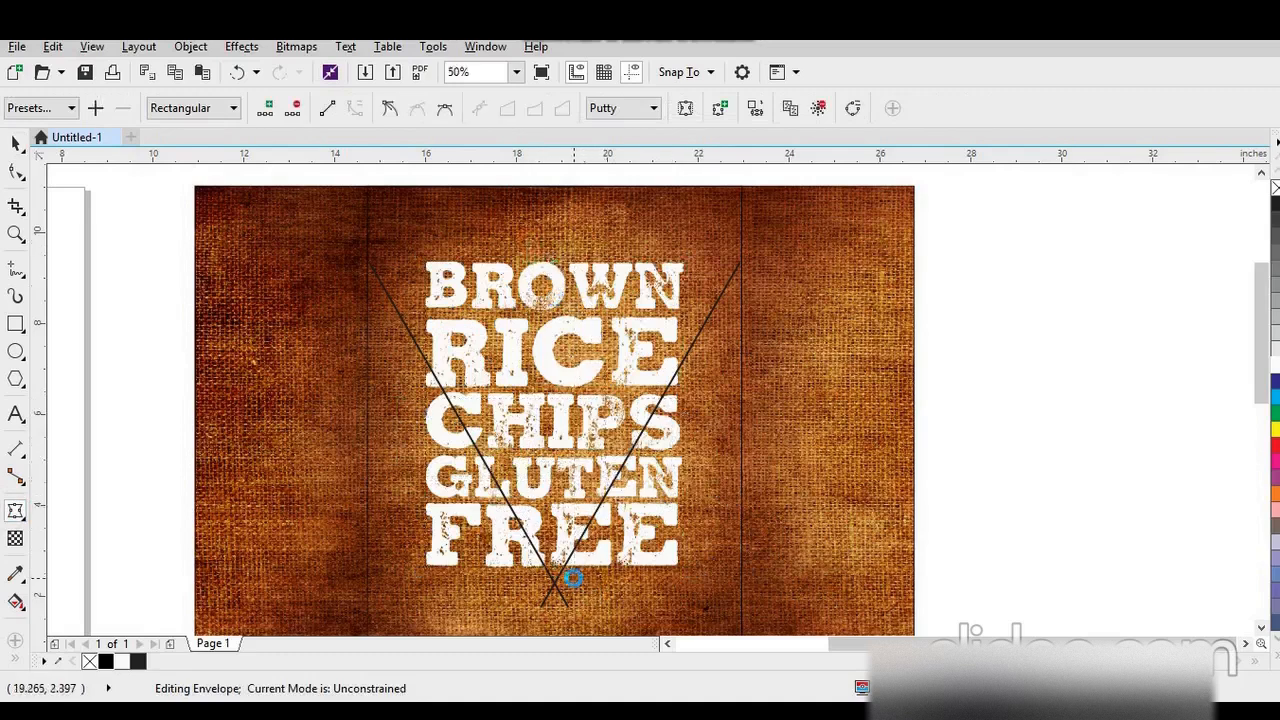
left_click(385, 232)
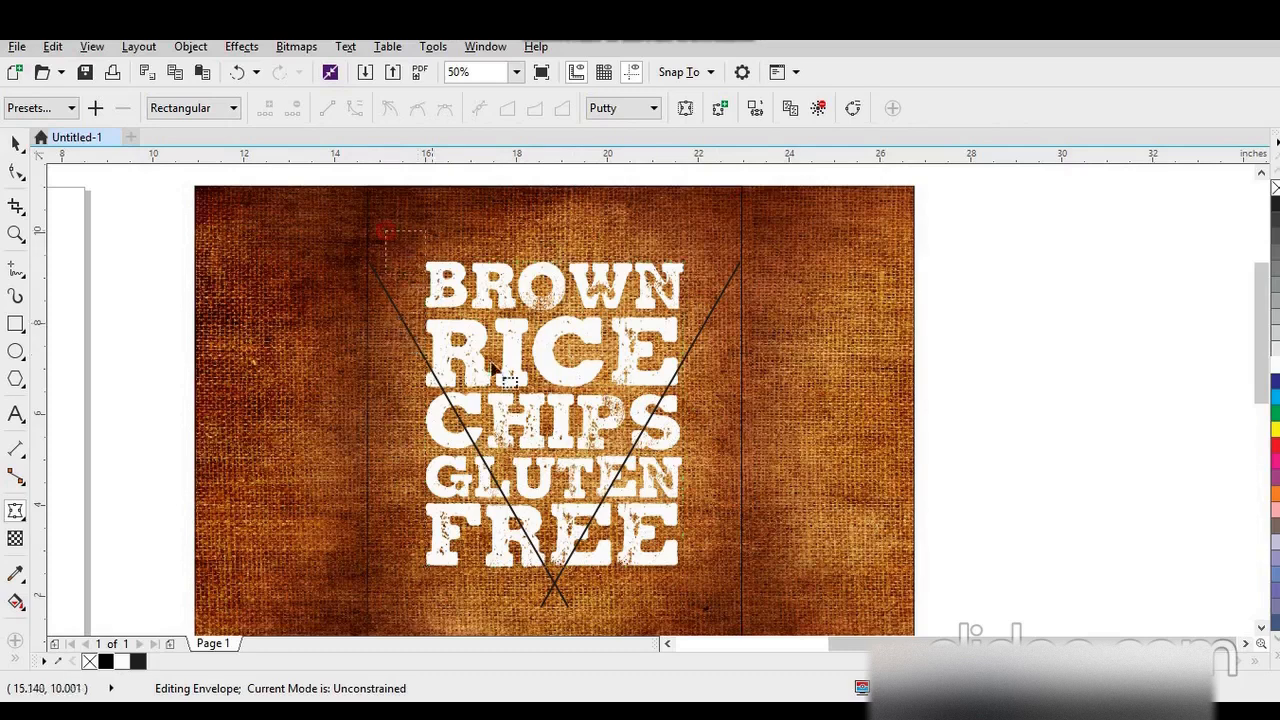
left_click(723, 591)
left_click(330, 110)
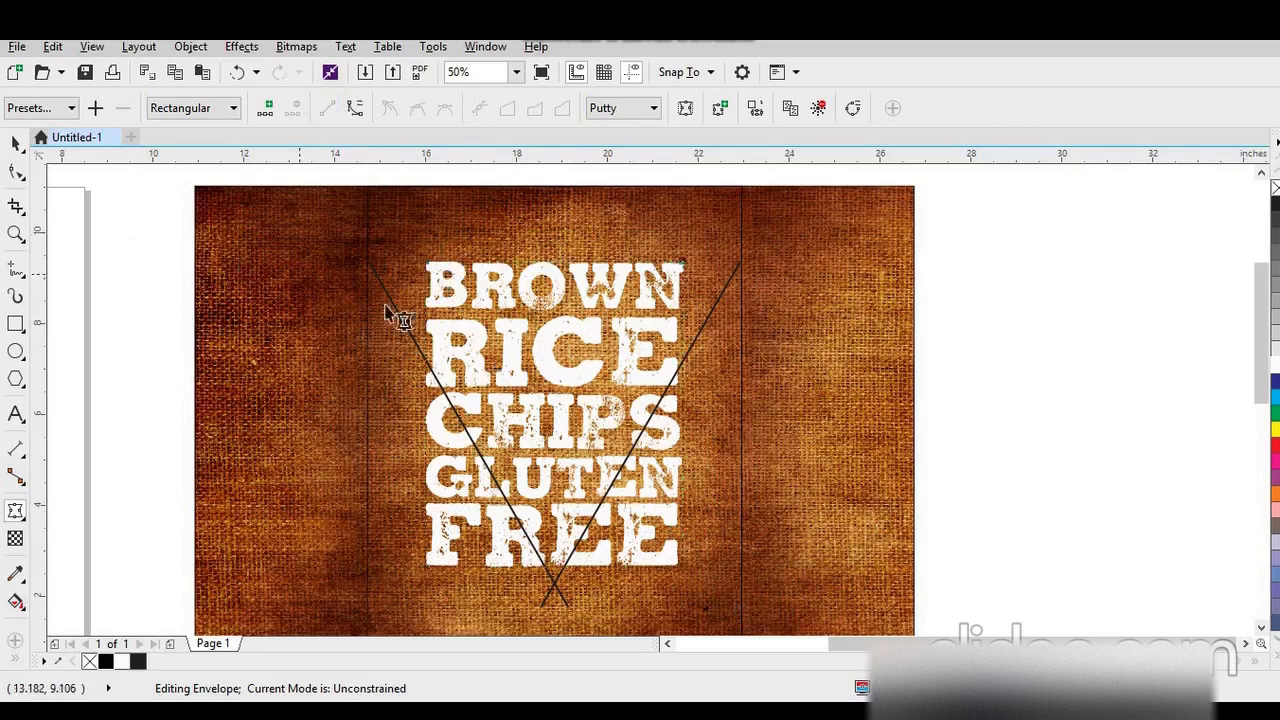
left_click(155, 250)
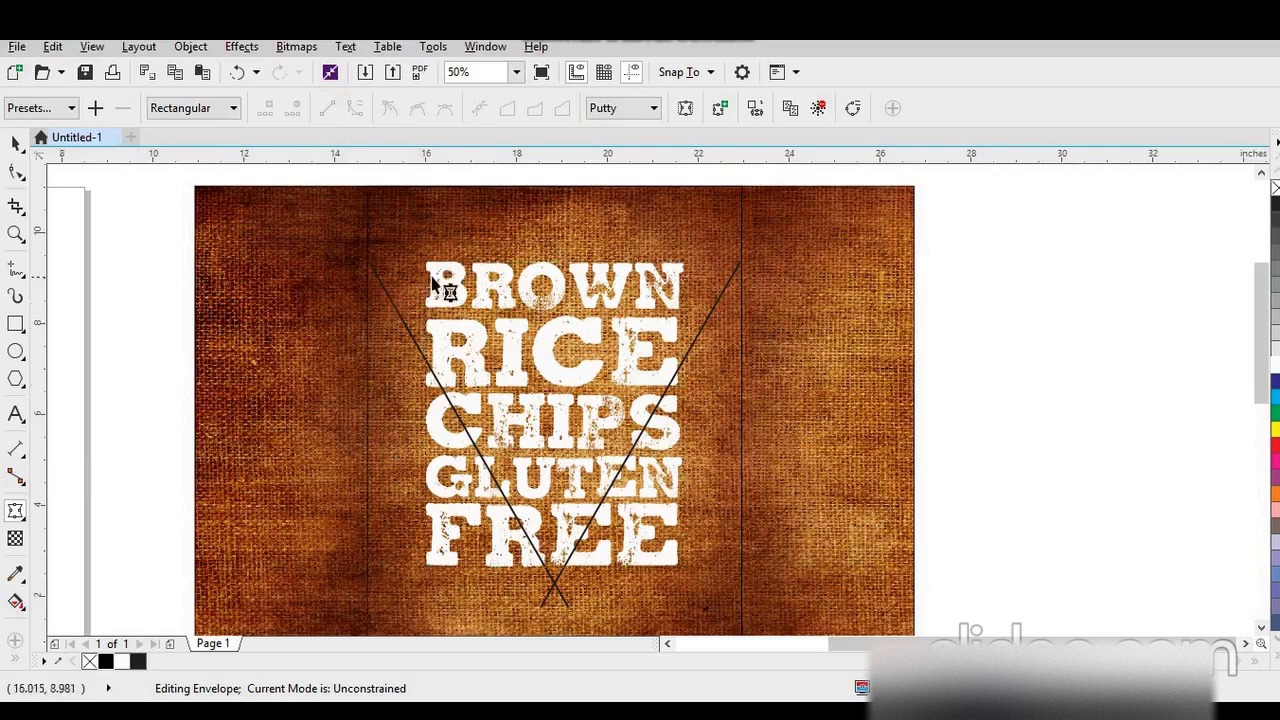
Move the envelope's four corners onto the crossed guide lines to taper the title into a downward-pointing wedge.
left_click_drag(427, 266, 370, 268)
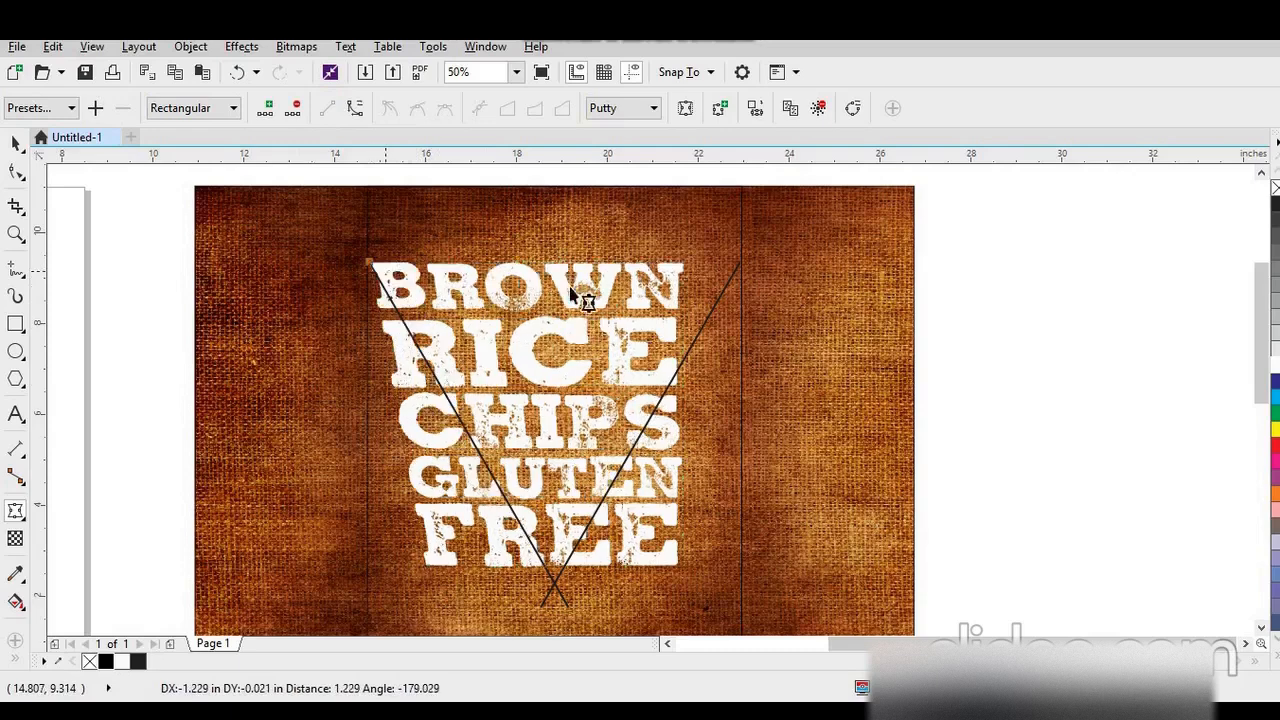
left_click_drag(685, 267, 743, 268)
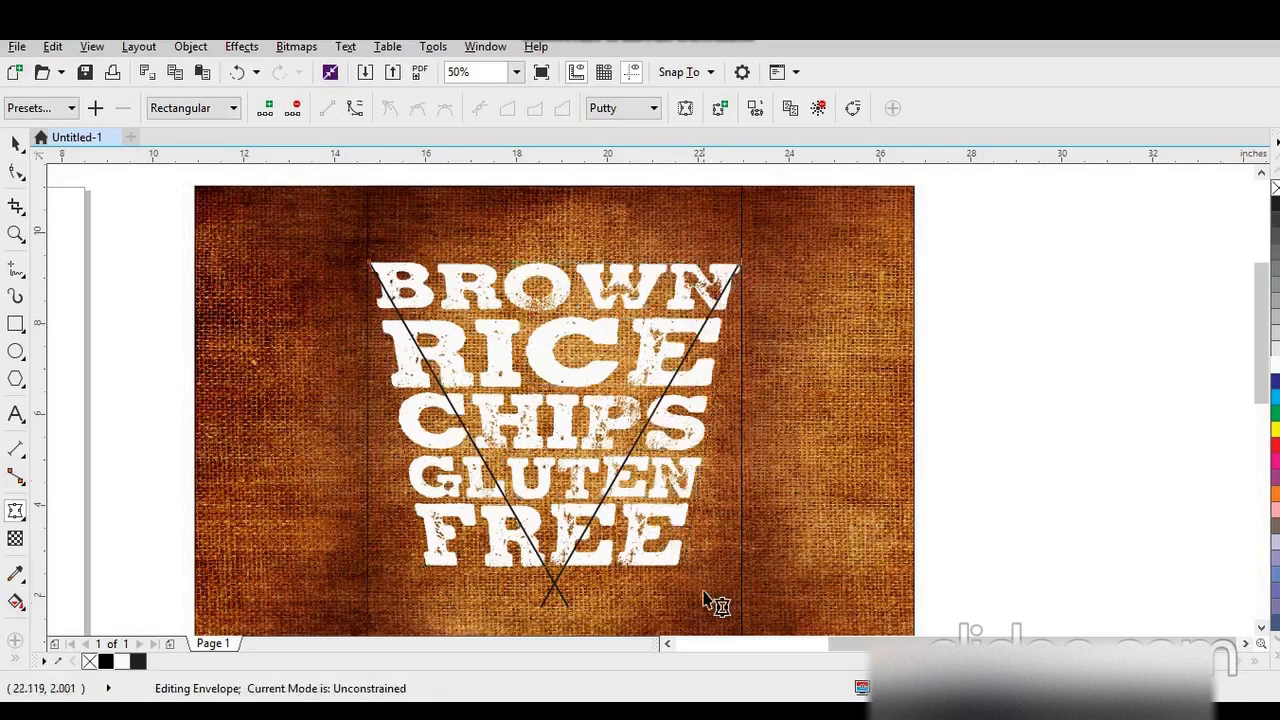
left_click_drag(686, 575, 566, 562)
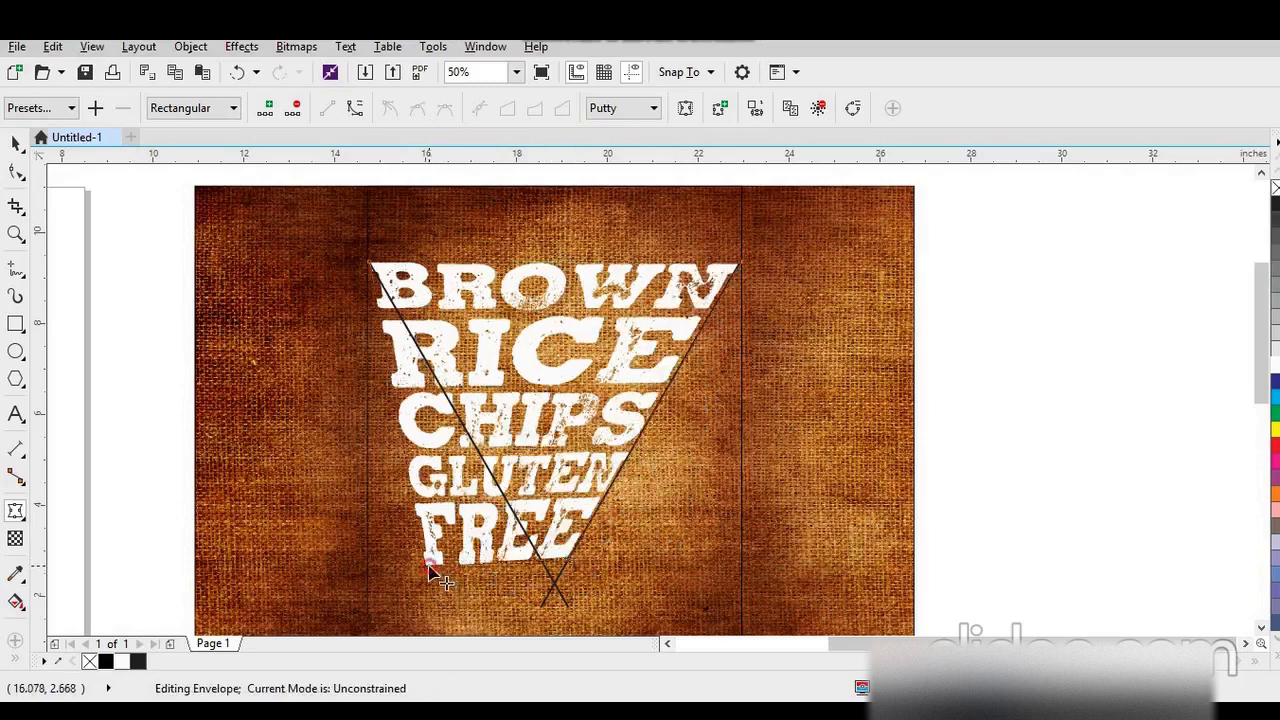
left_click_drag(432, 570, 586, 555)
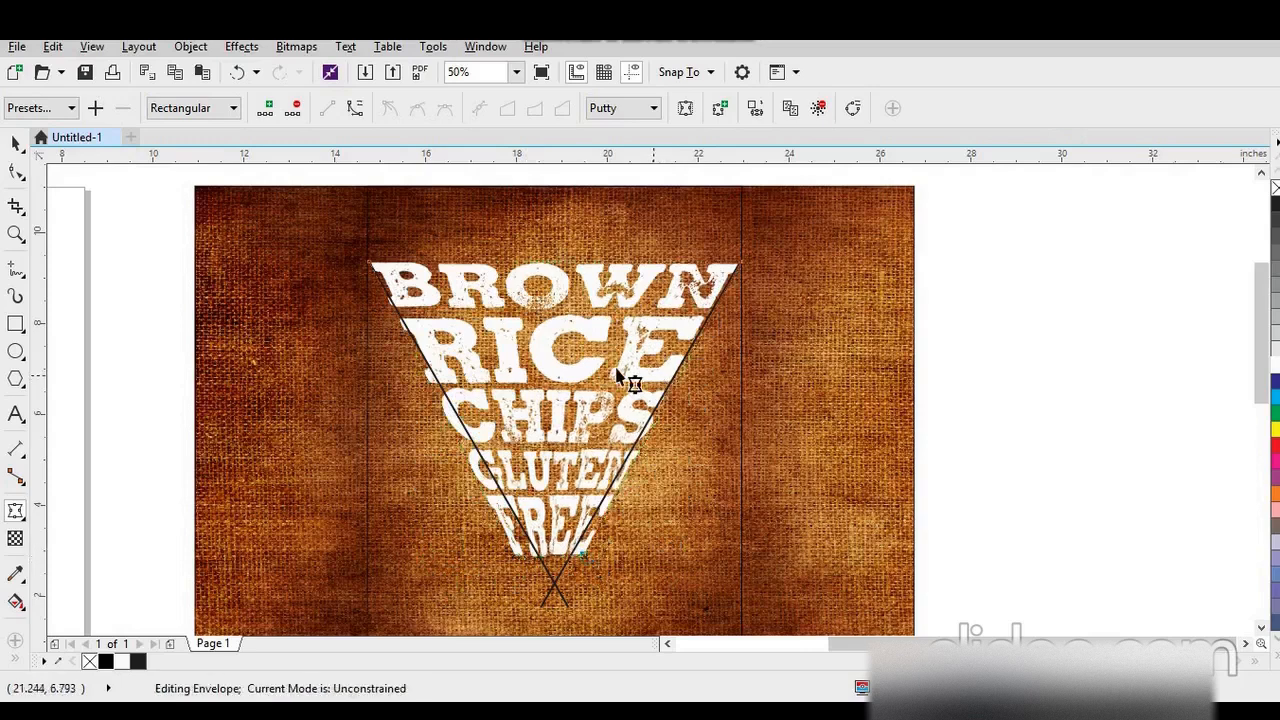
Convert the envelope's segments to curves and bend the title's top and bottom edges upward into arcs.
left_click(13, 146)
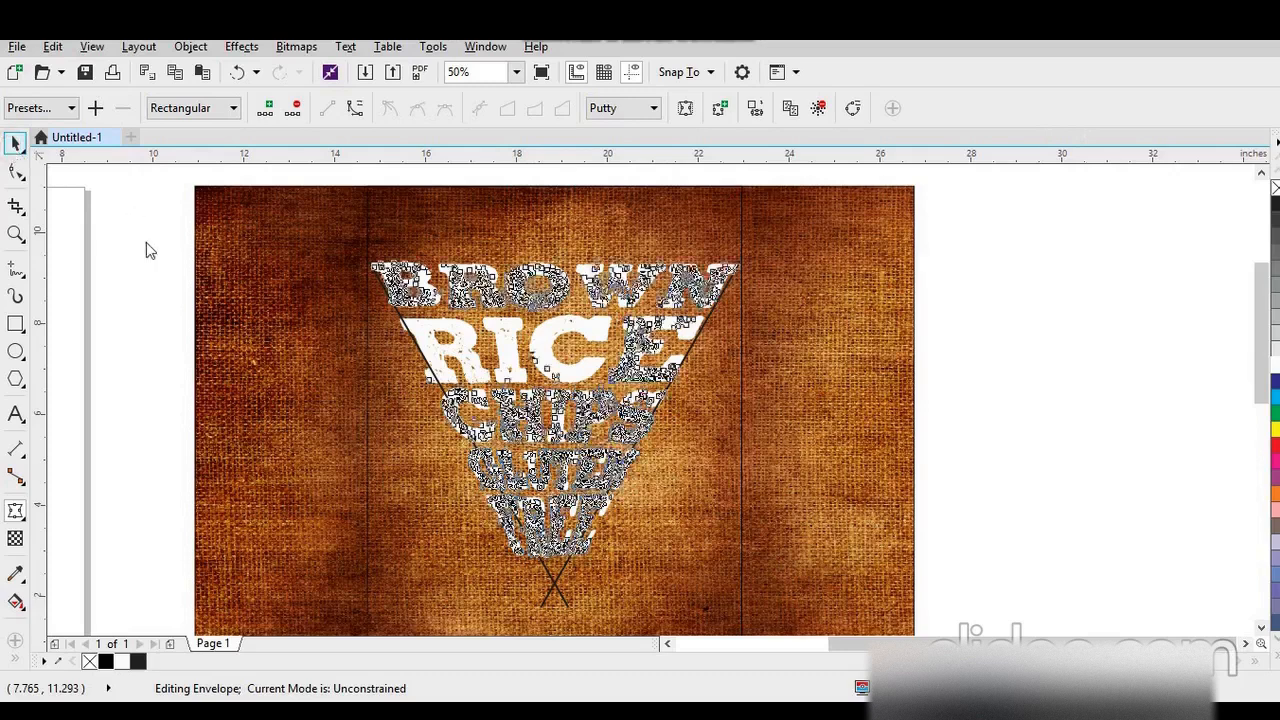
left_click(15, 511)
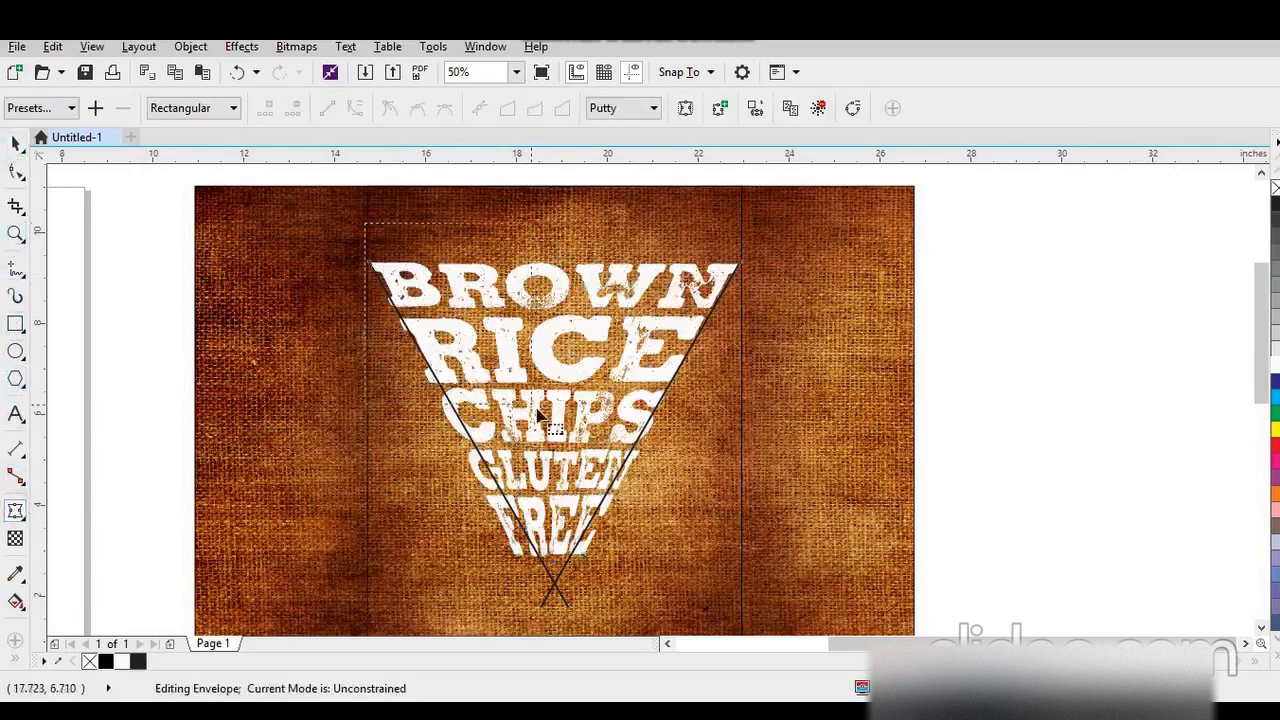
left_click_drag(537, 415, 776, 580)
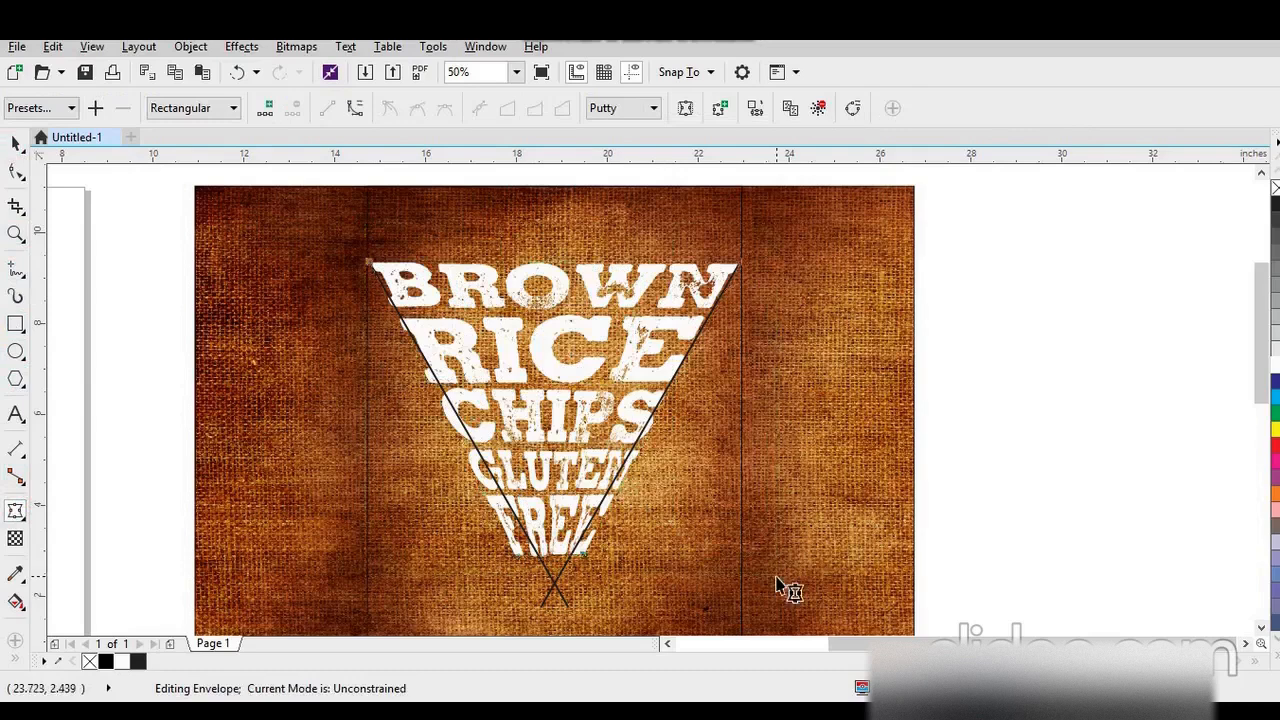
left_click(357, 109)
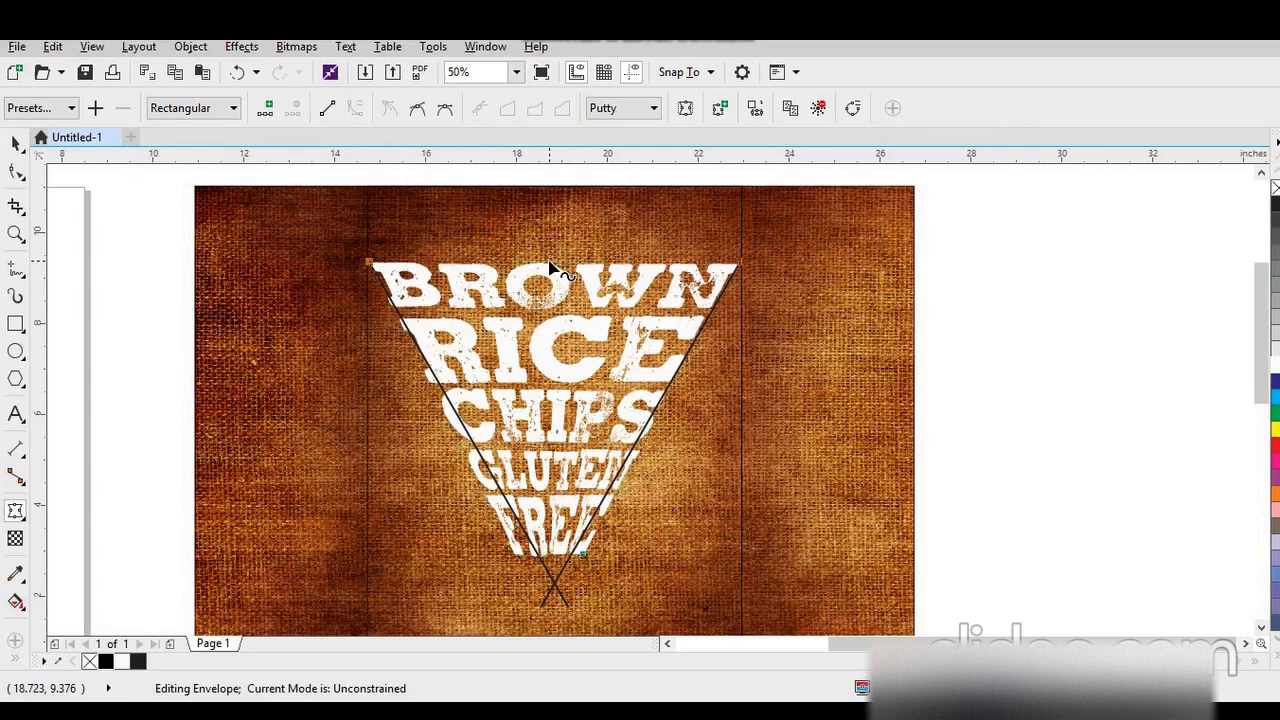
left_click_drag(552, 270, 548, 206)
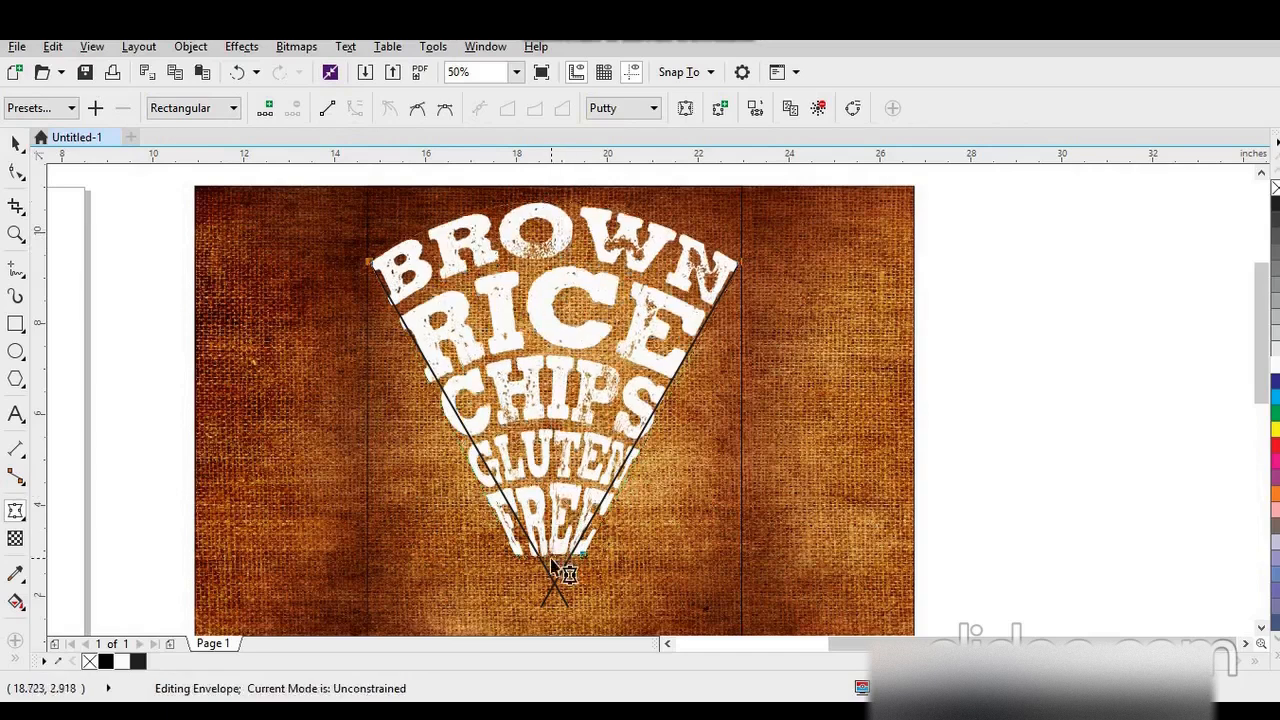
left_click_drag(568, 565, 547, 538)
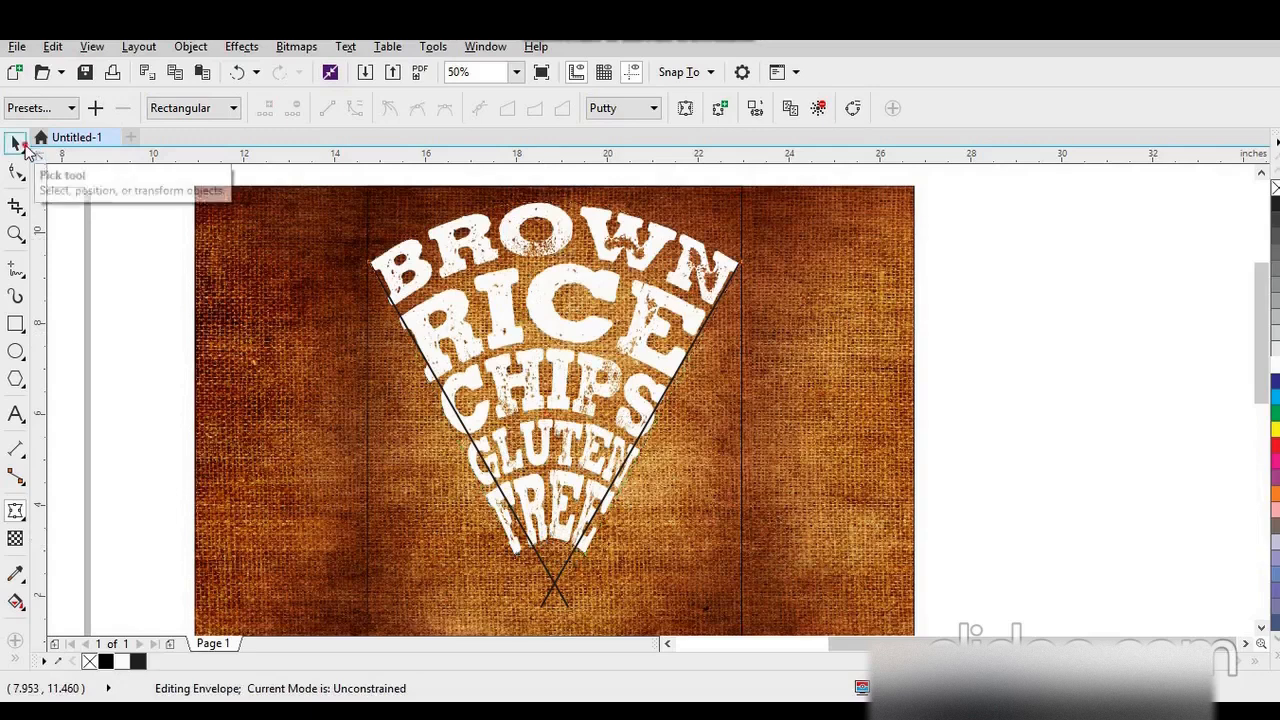
Delete the crossed guide lines over the title.
left_click(15, 143)
left_click(560, 587)
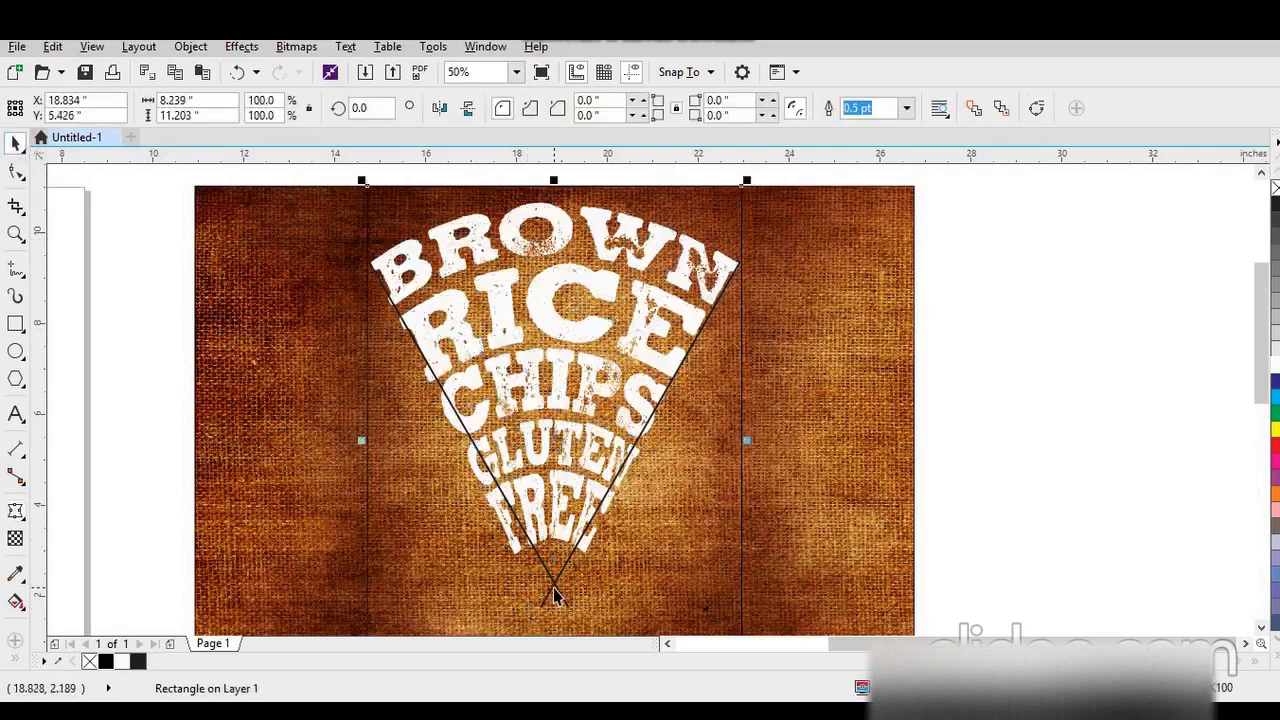
left_click(554, 588)
key("Delete")
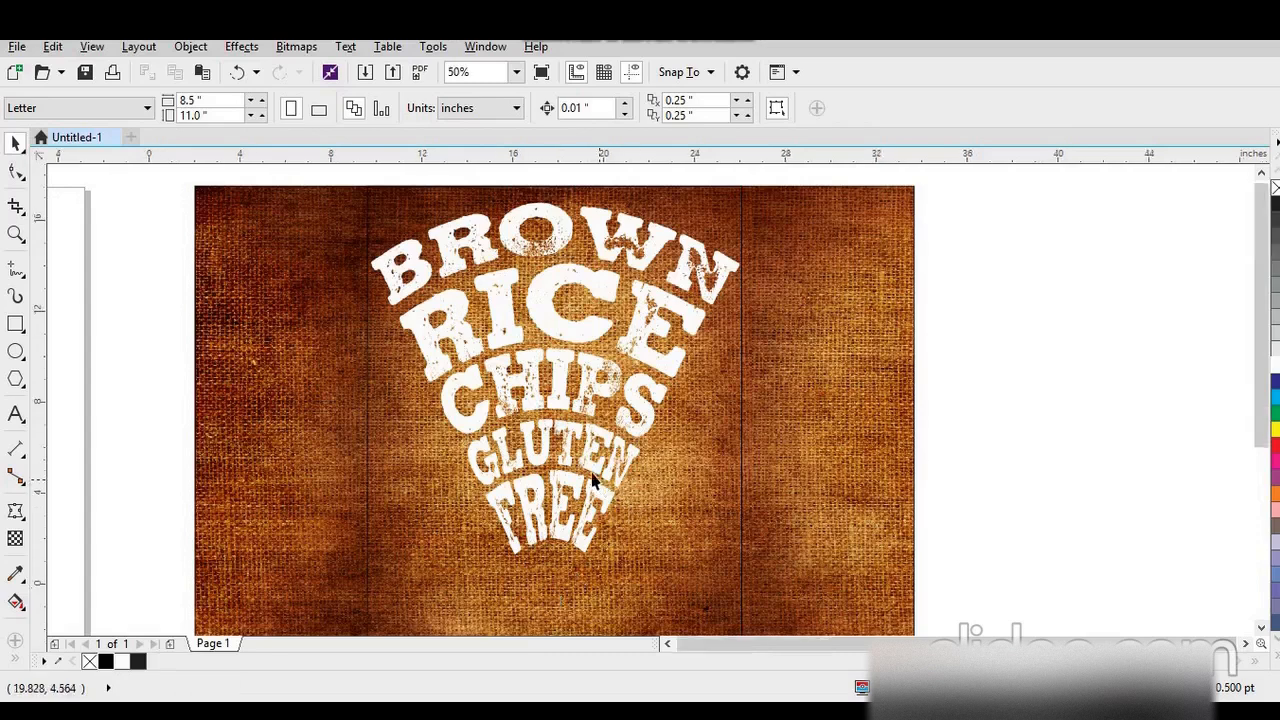
Scale the wedge-shaped title down about its centre to about 5.887 × 5.616 in within the front panel.
scroll(603, 490, "down", 2)
left_click(612, 428)
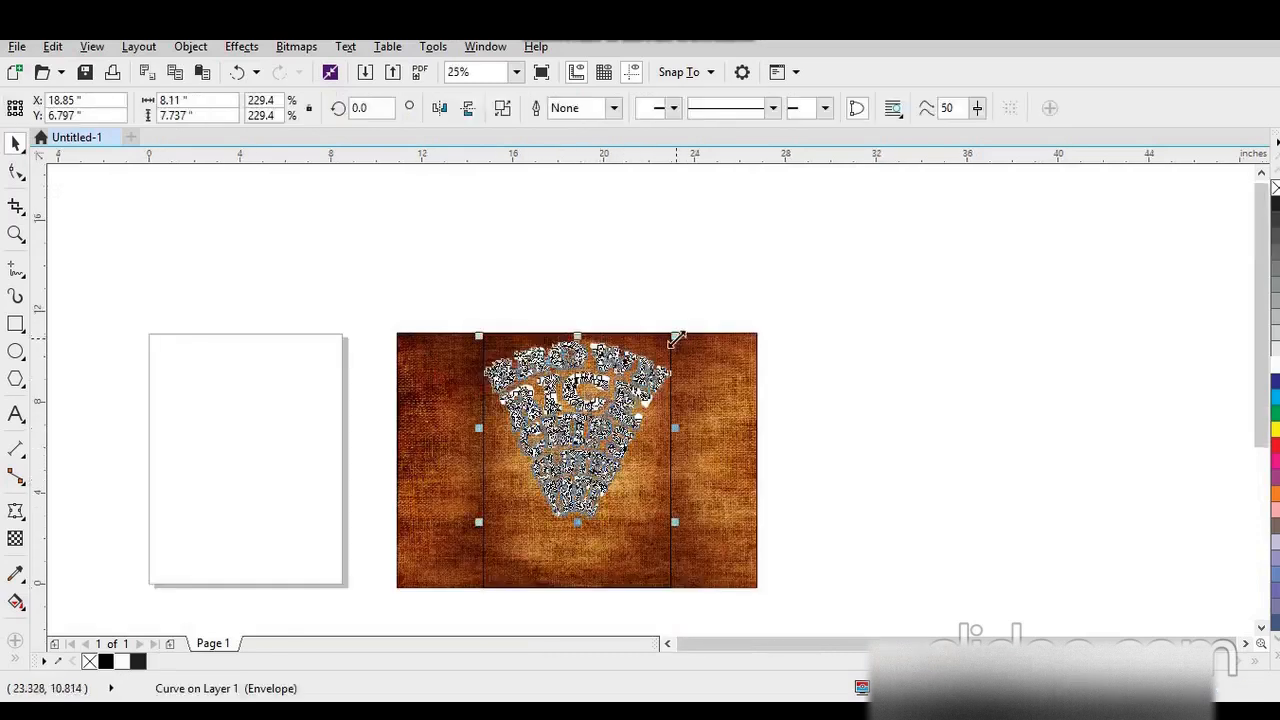
left_click_drag(675, 336, 657, 362)
left_click_drag(643, 503, 644, 527)
left_click(816, 530)
Duplicate the white title over the panel's fold line to its left and fill the copy black.
left_click(605, 390)
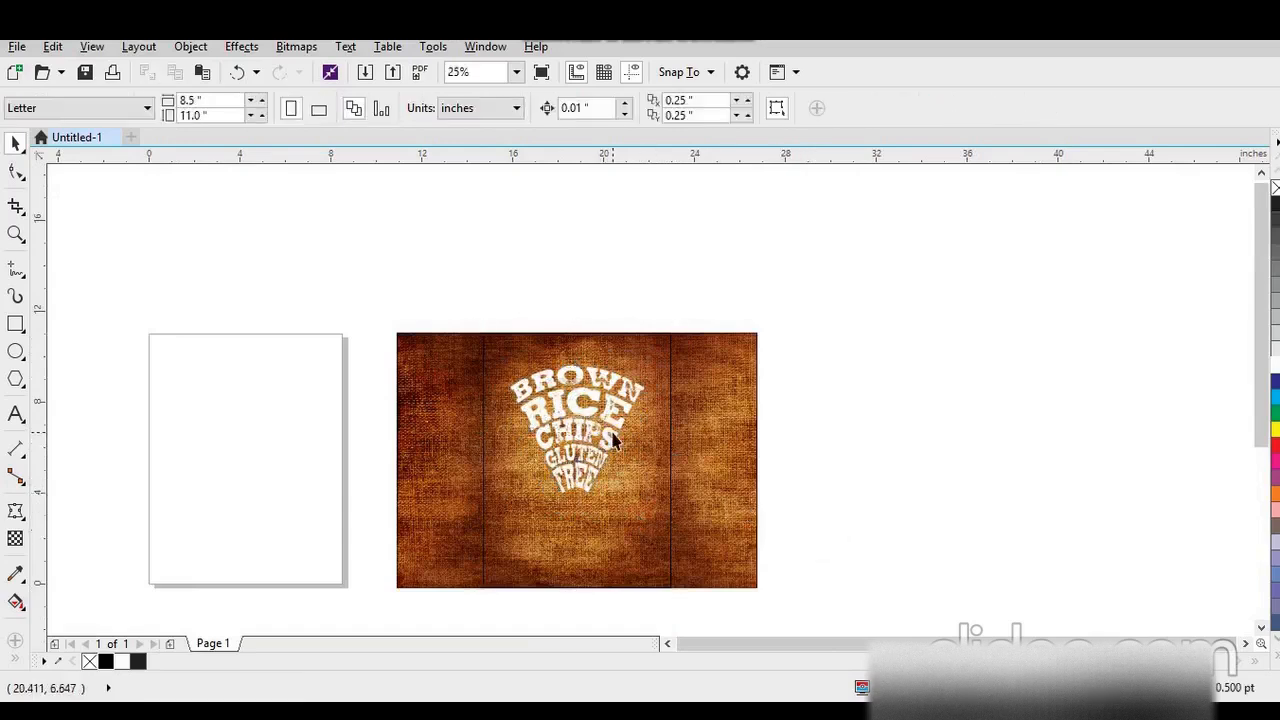
scroll(612, 425, "up", 4)
scroll(527, 393, "down", 3)
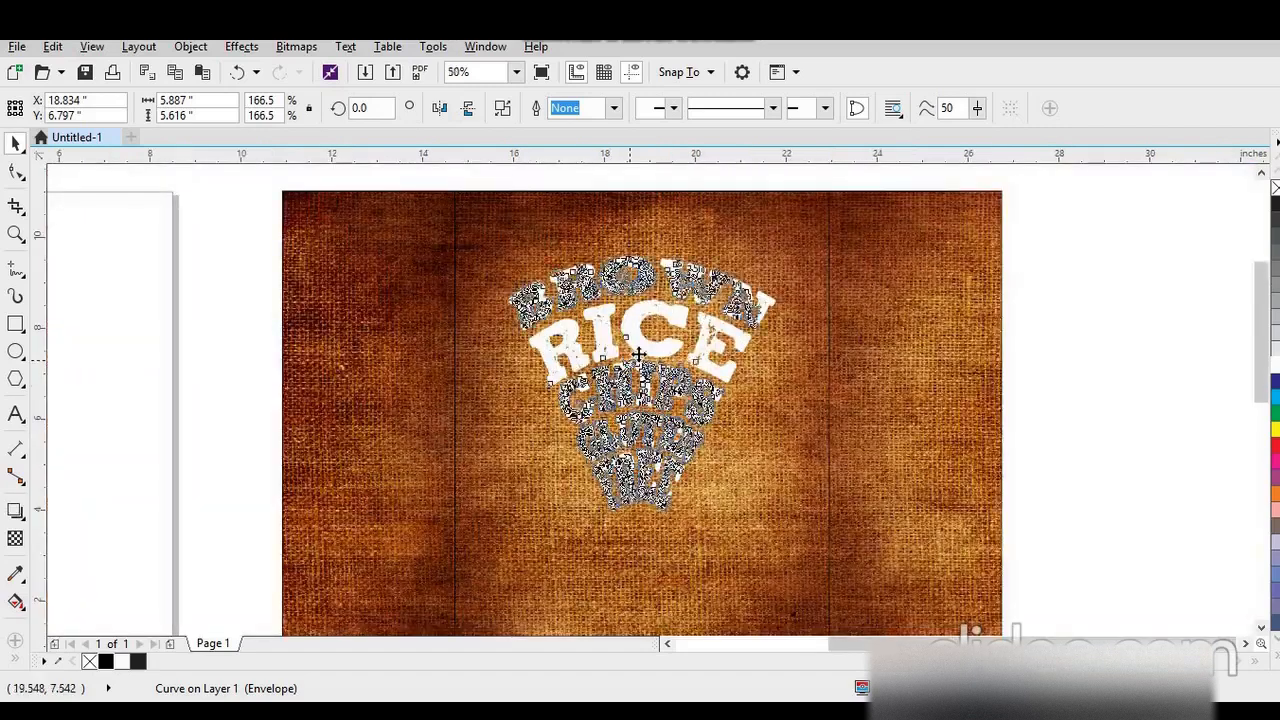
left_click_drag(593, 362, 480, 362)
left_click_drag(384, 364, 383, 365)
right_click(383, 365)
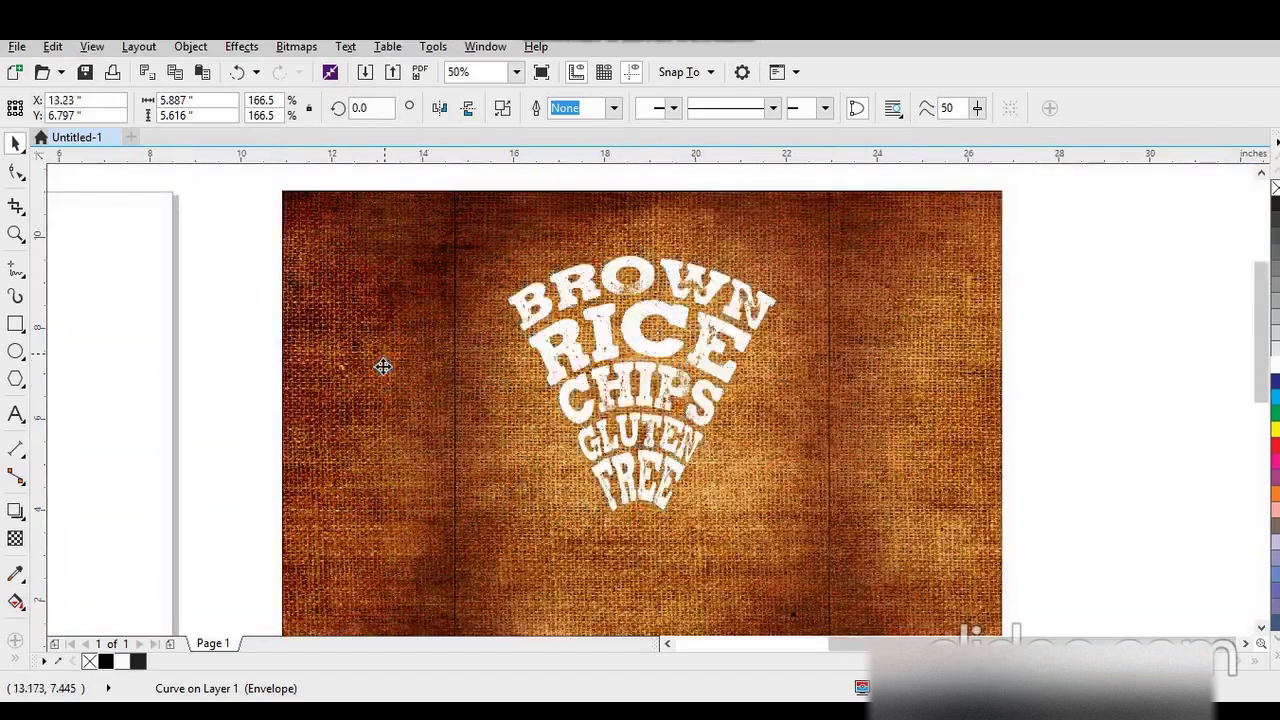
left_click(1276, 664)
left_click(1259, 284)
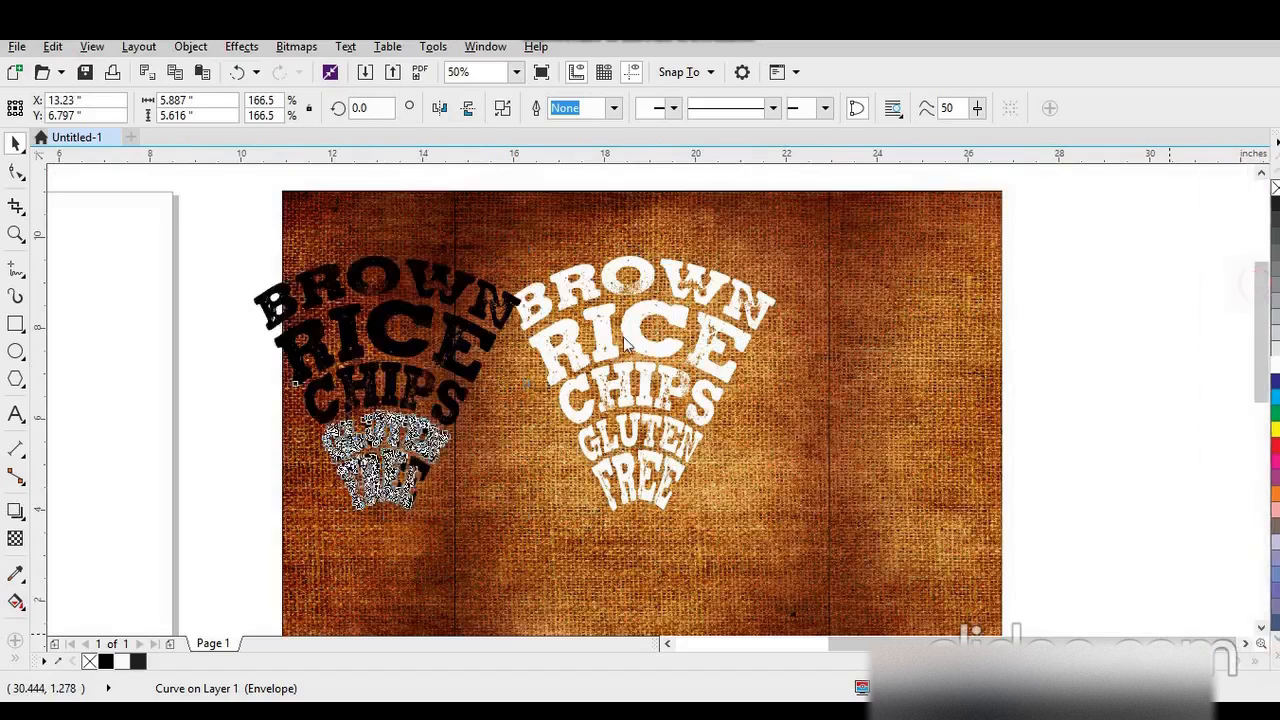
left_click(304, 52)
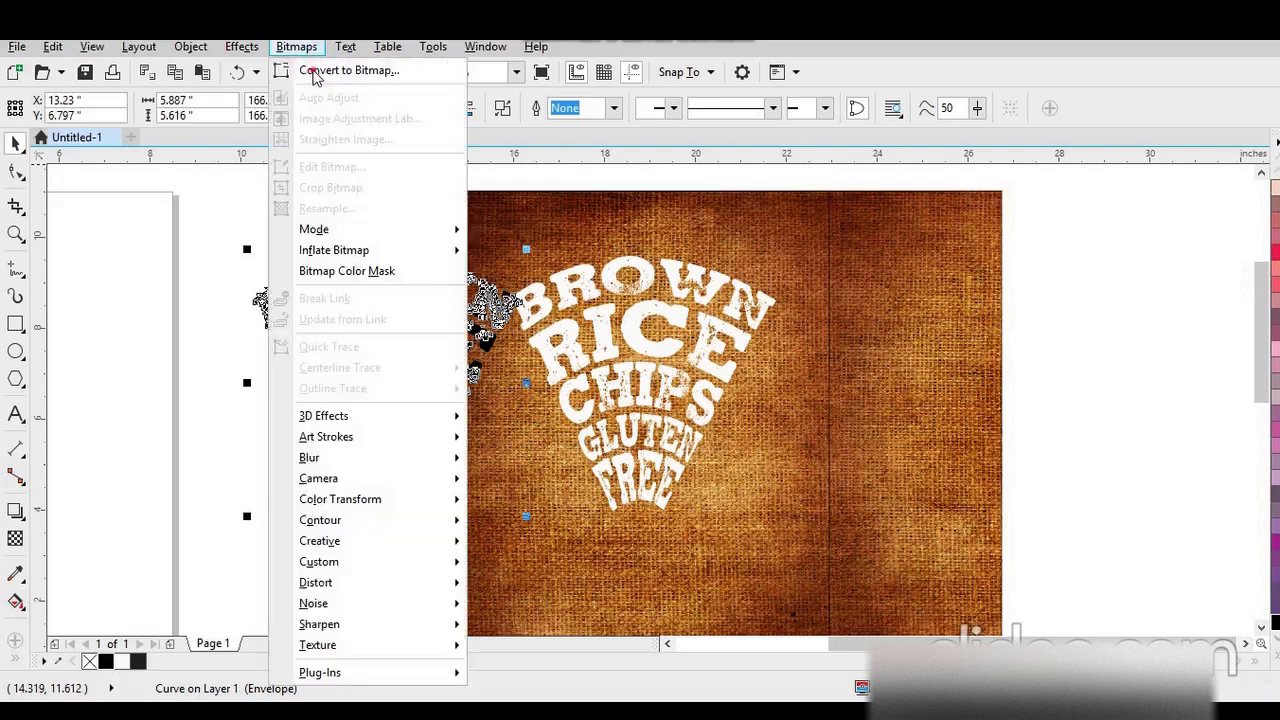
left_click(312, 66)
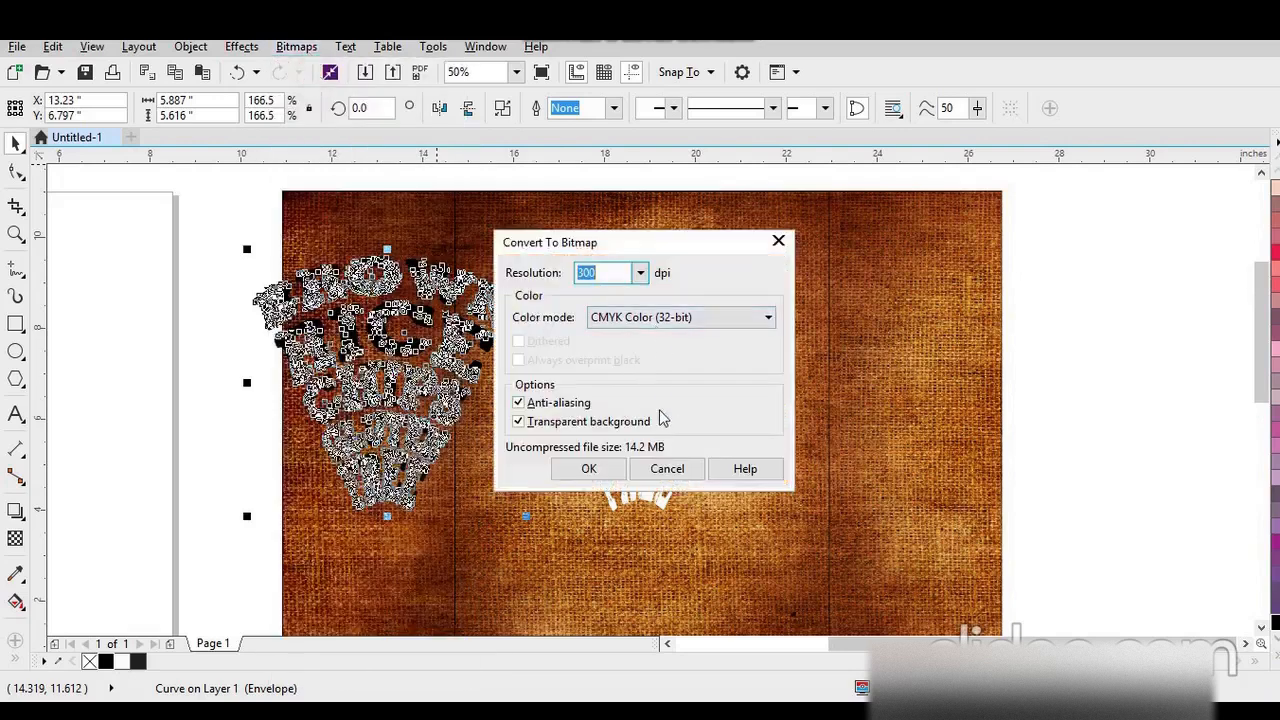
left_click(656, 320)
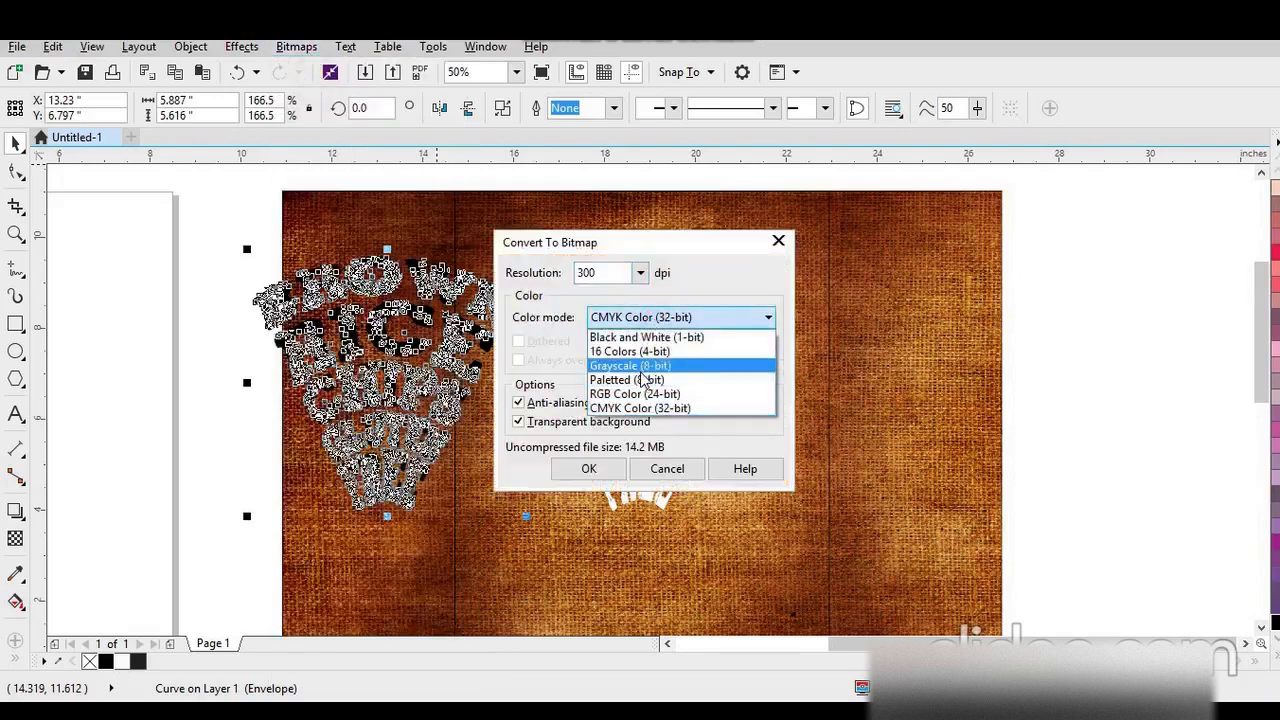
left_click(641, 366)
left_click(686, 470)
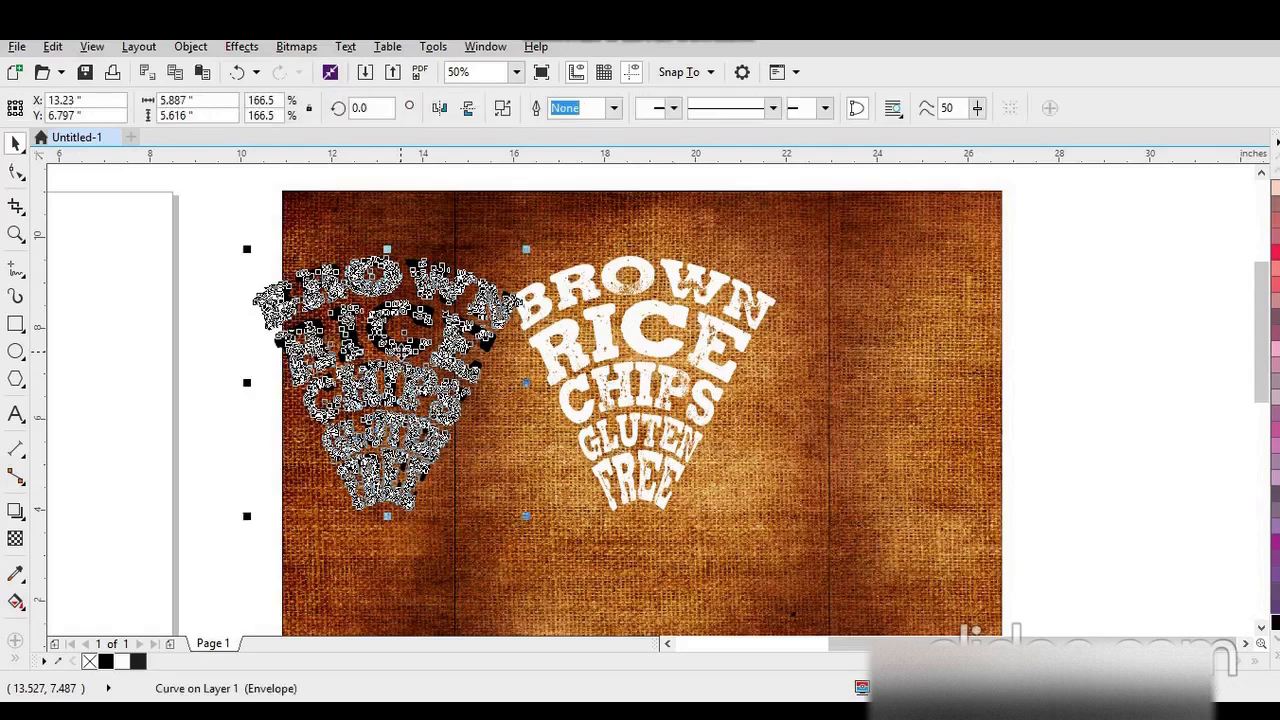
Convert the black title copy to a 300 dpi CMYK bitmap with anti-aliasing and a transparent background.
left_click(296, 46)
left_click(330, 71)
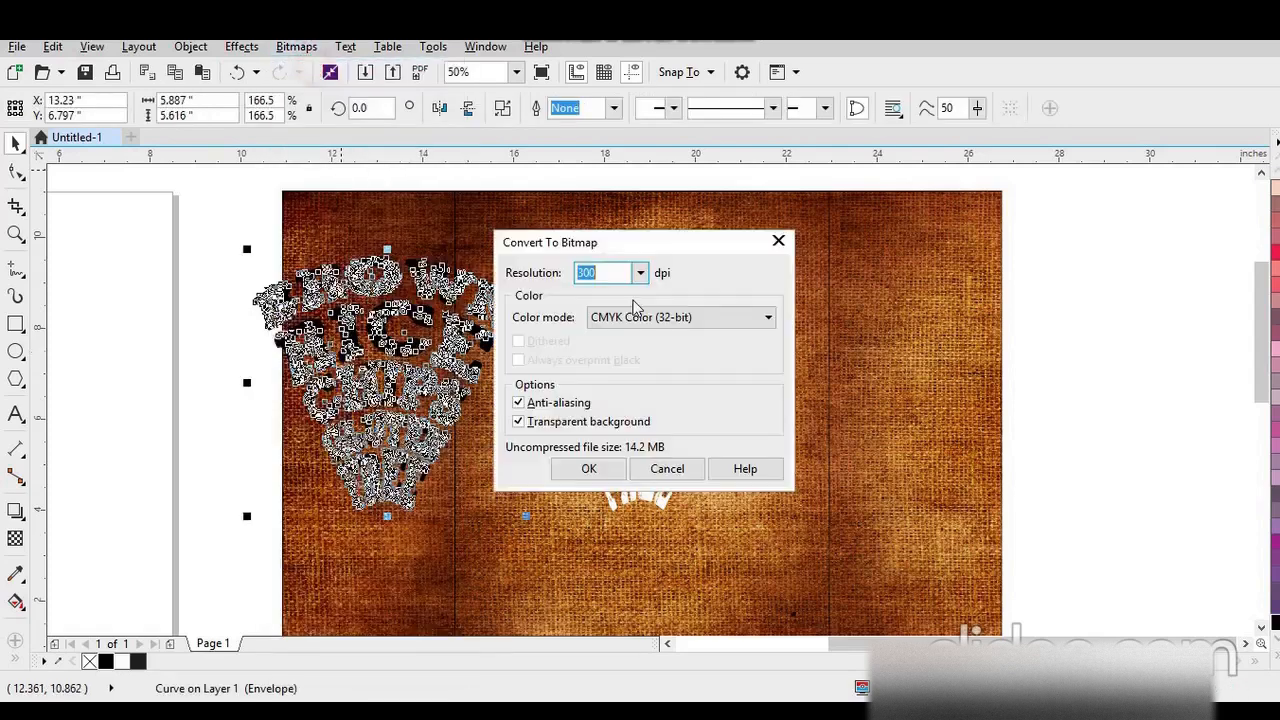
left_click(588, 468)
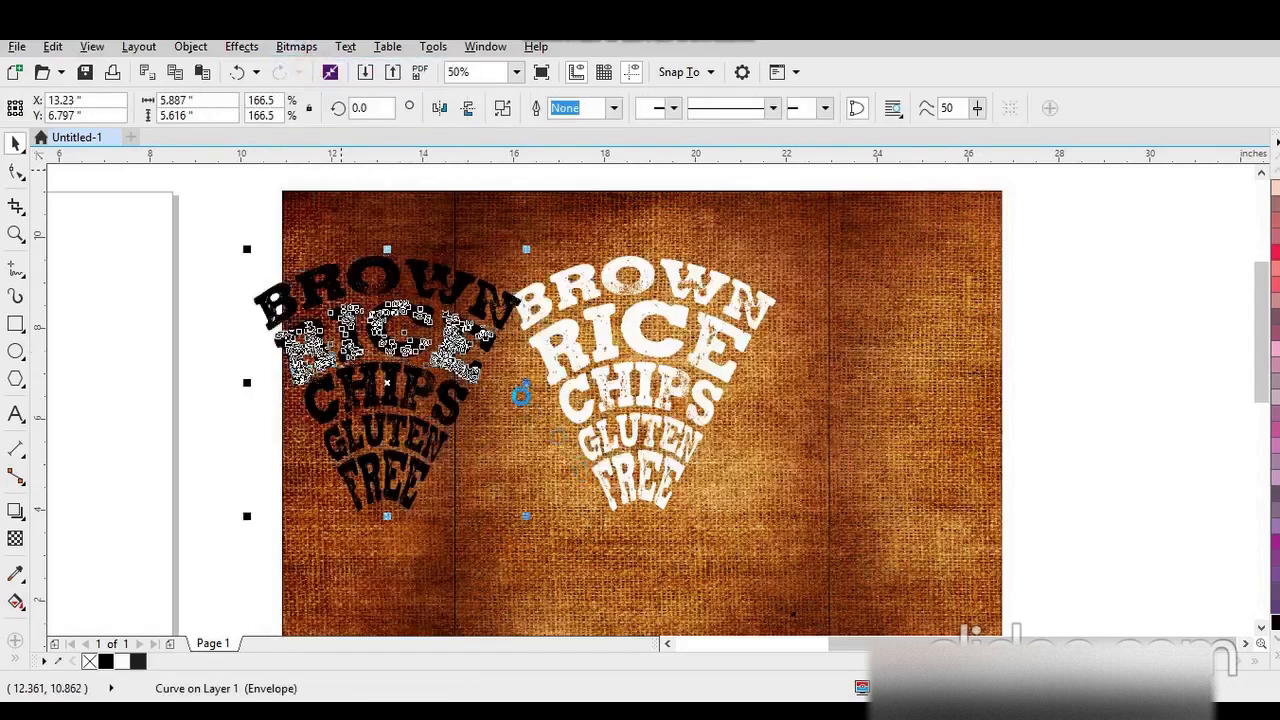
left_click(197, 348)
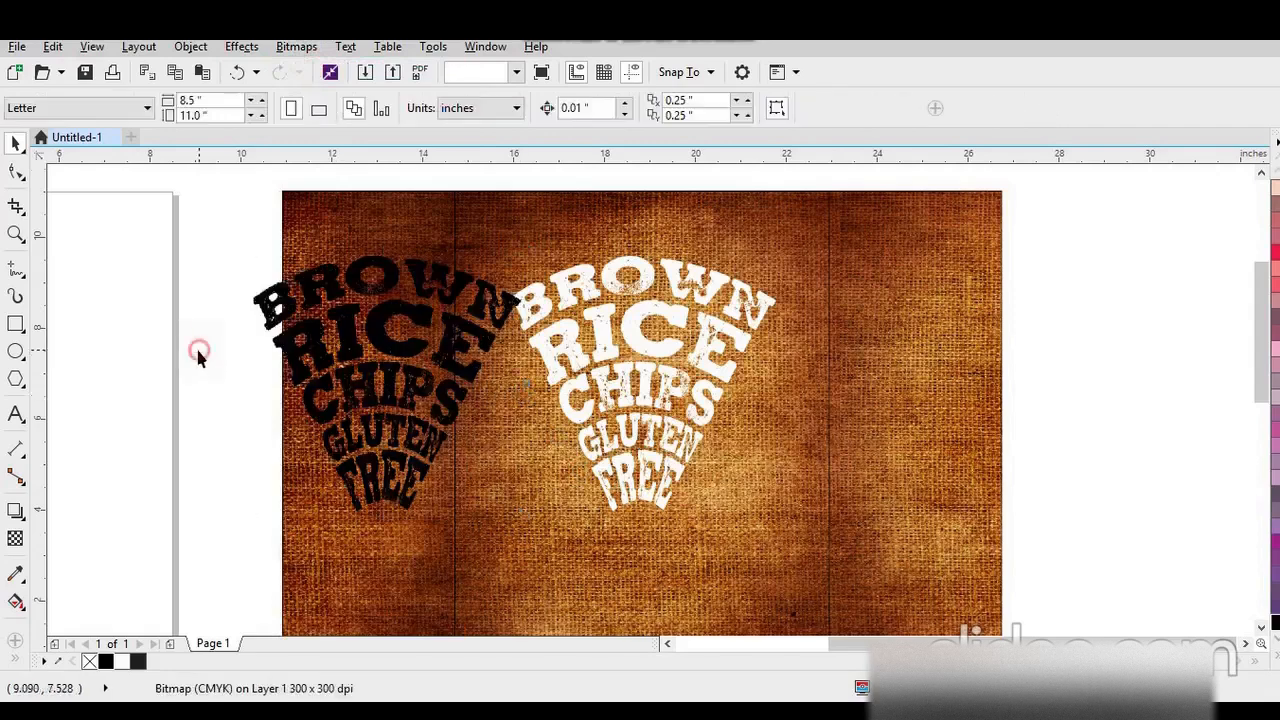
Move the black bitmap copy over to the white title and place it one level behind.
left_click(415, 358)
left_click_drag(405, 356, 624, 358)
key("ctrl+Page_Down")
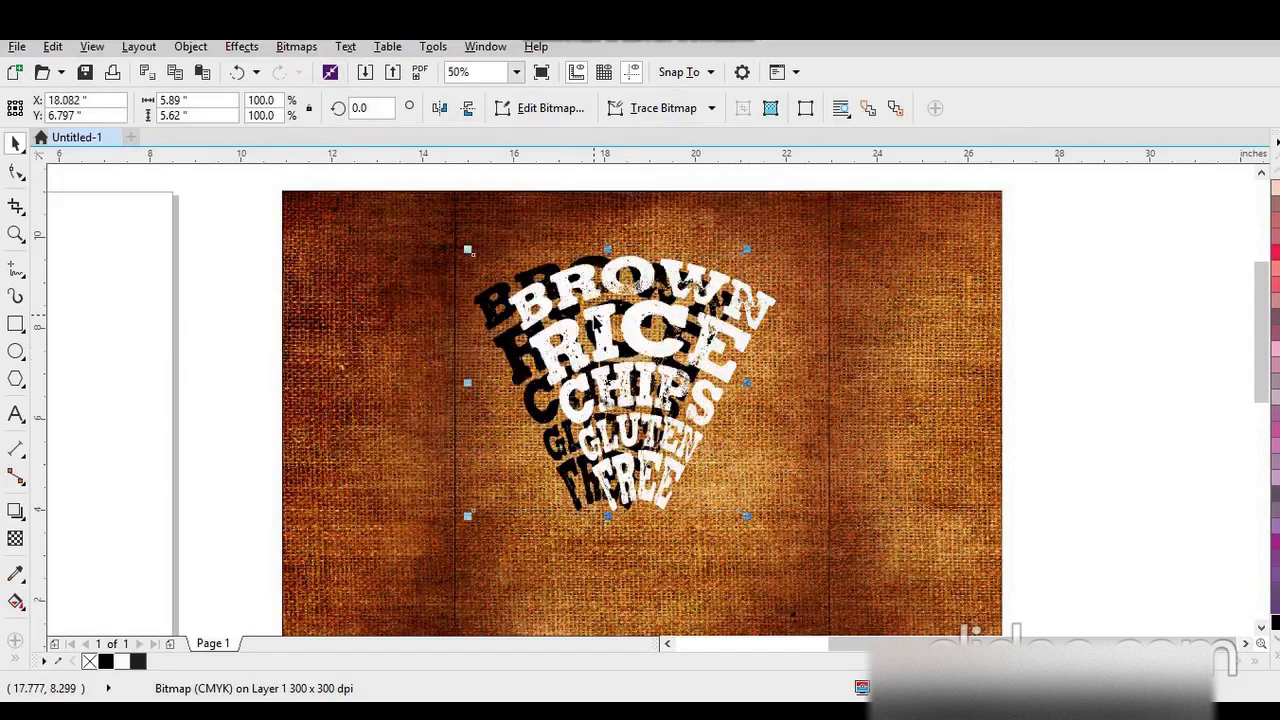
Nudge the black bitmap right and slightly down to X 18.722, Y 6.777 in, leaving a narrow shadow edge around the title.
key("Right")
key("Right")
key("Right")
key("Right")
key("Right")
key("Right")
key("Right")
key("Right")
key("Right")
key("Right")
key("Right")
key("Right")
key("Right")
key("Right")
key("Right")
key("Right")
key("Right")
key("Right")
key("Right")
key("Right")
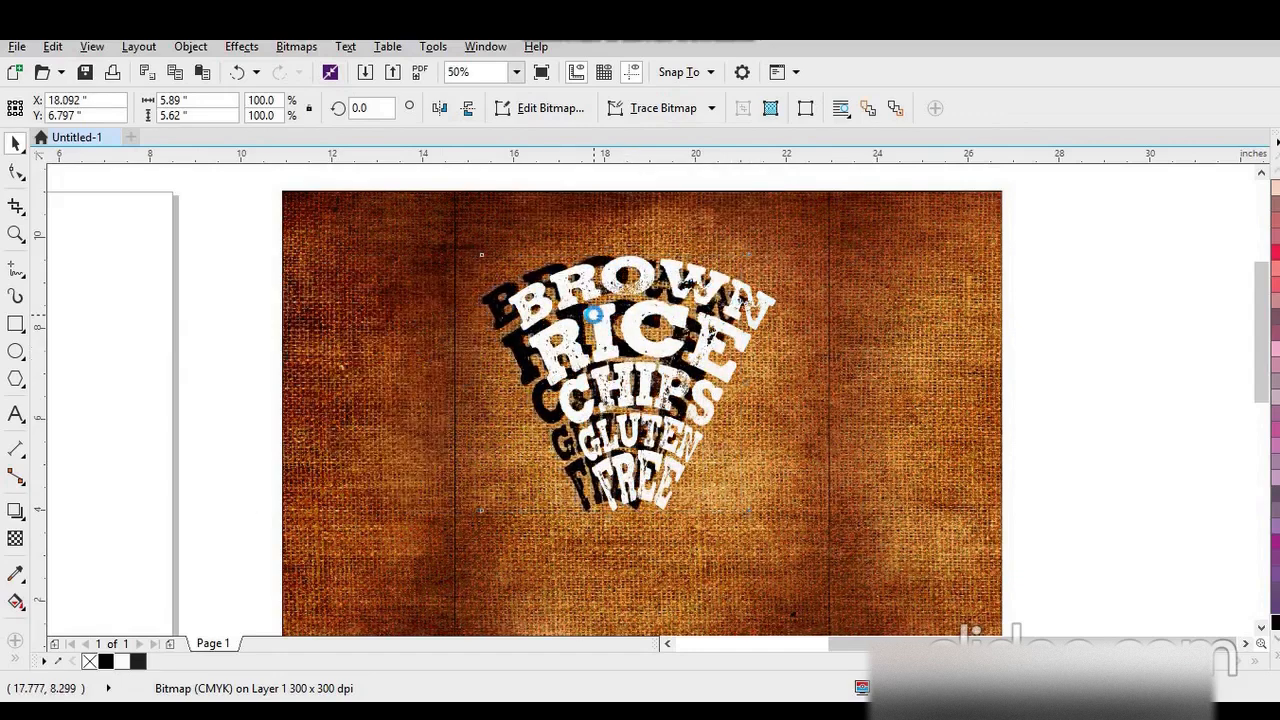
key("Right")
key("Right")
key("Right")
key("Right")
key("Right")
key("Right")
key("Right")
key("Right")
key("Right")
key("Right")
key("Right")
key("Right")
key("Right")
key("Right")
key("Right")
key("Right")
key("Right")
key("Right")
key("Right")
key("Right")
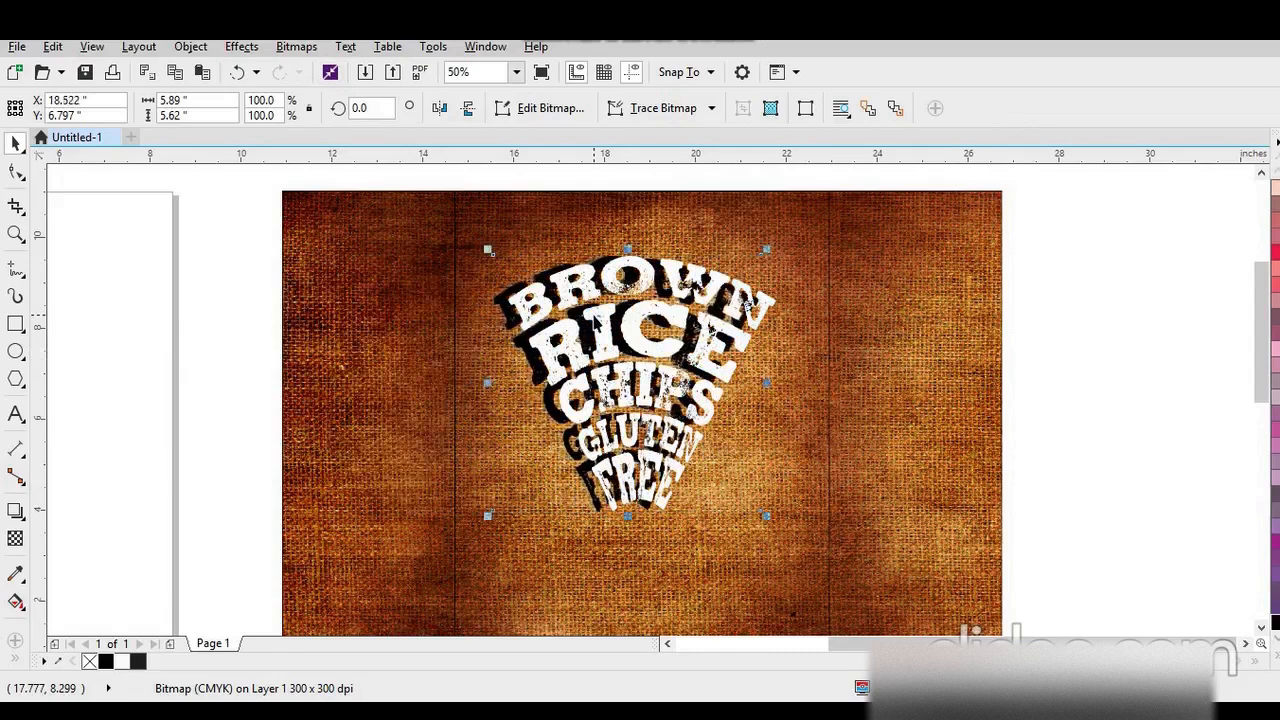
key("Right")
key("Right")
key("Right")
key("Right")
key("Right")
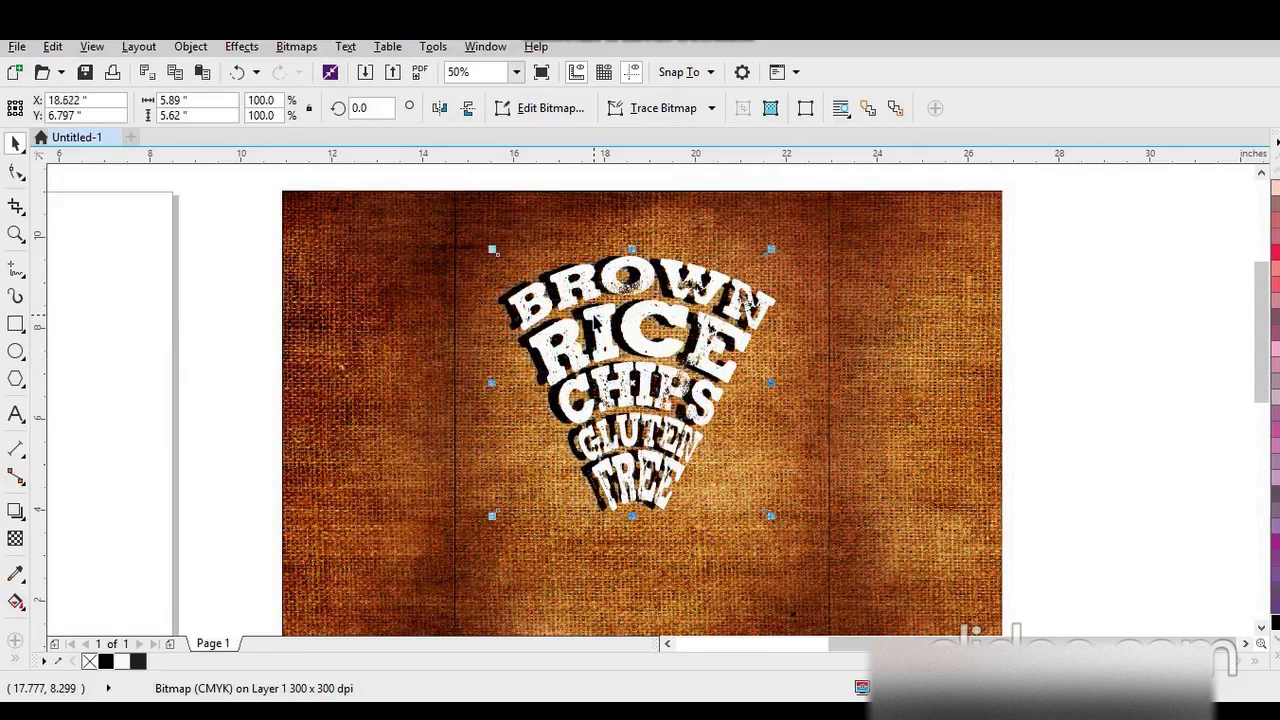
key("Right")
key("Right")
key("Right")
key("Down")
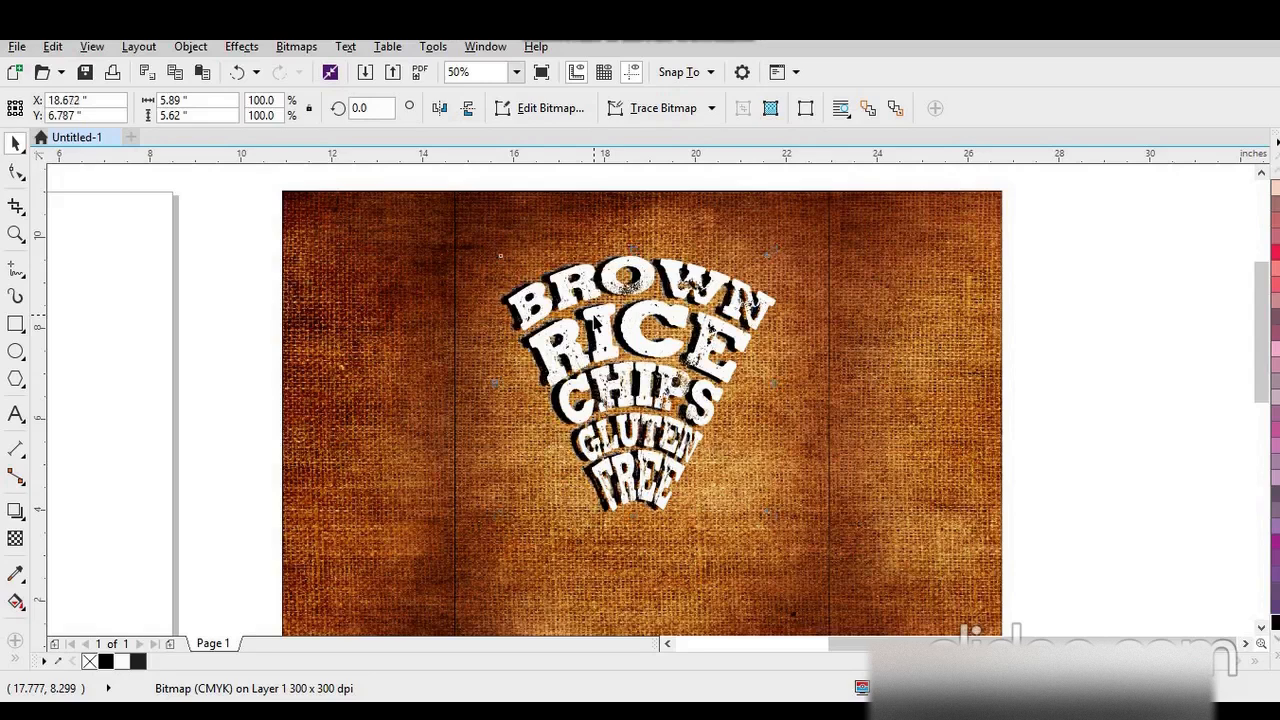
key("Right")
key("Right")
key("Right")
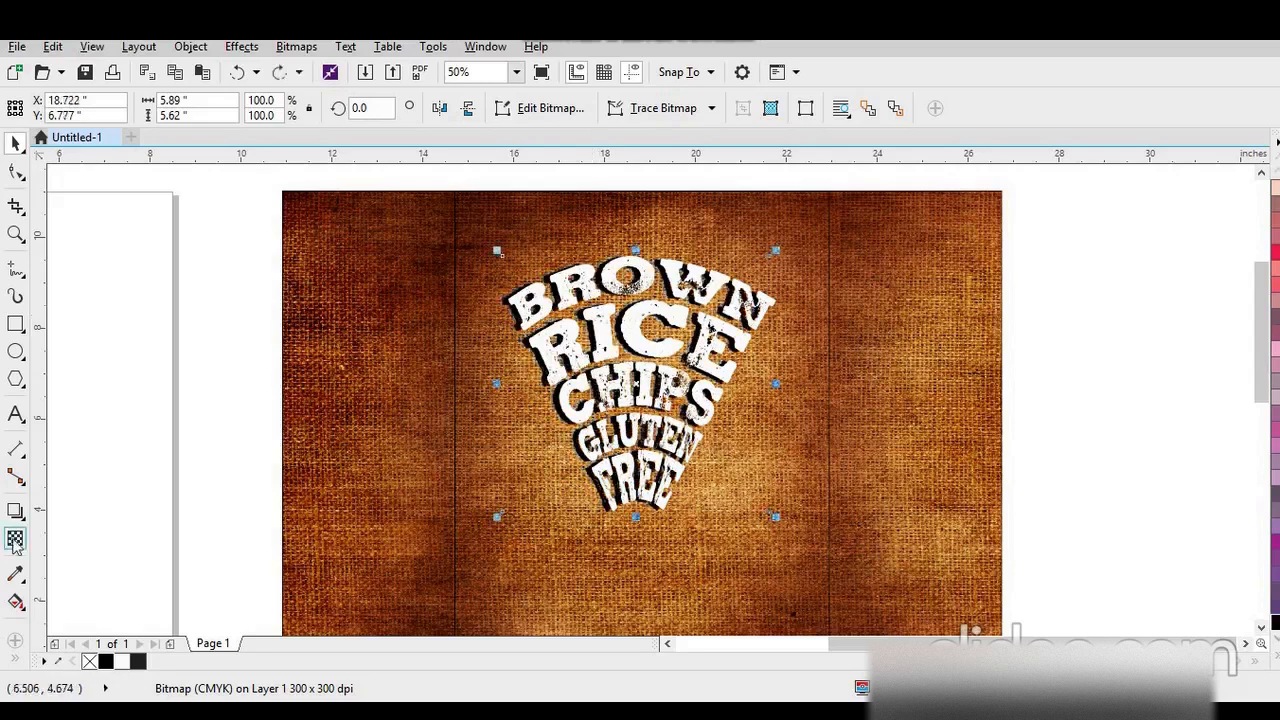
Apply a light uniform transparency to the black shadow bitmap behind the title.
left_click(15, 539)
left_click(610, 540)
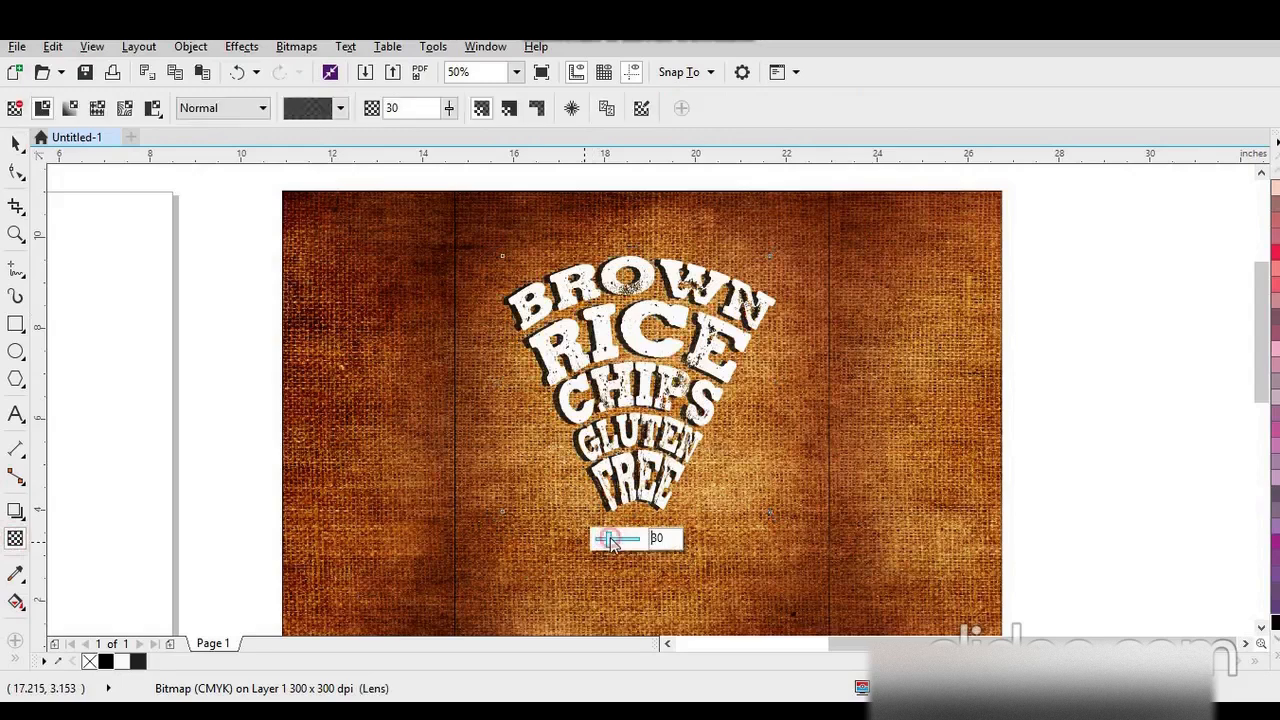
left_click_drag(612, 541, 617, 545)
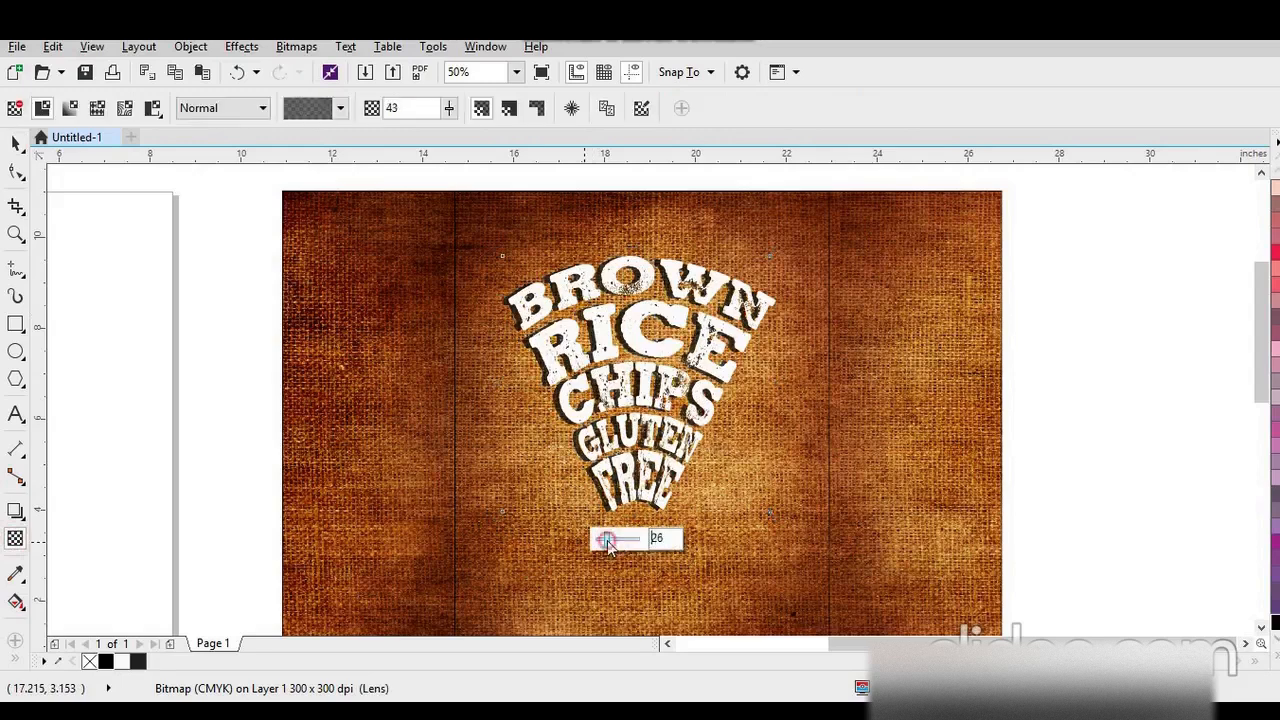
left_click(15, 143)
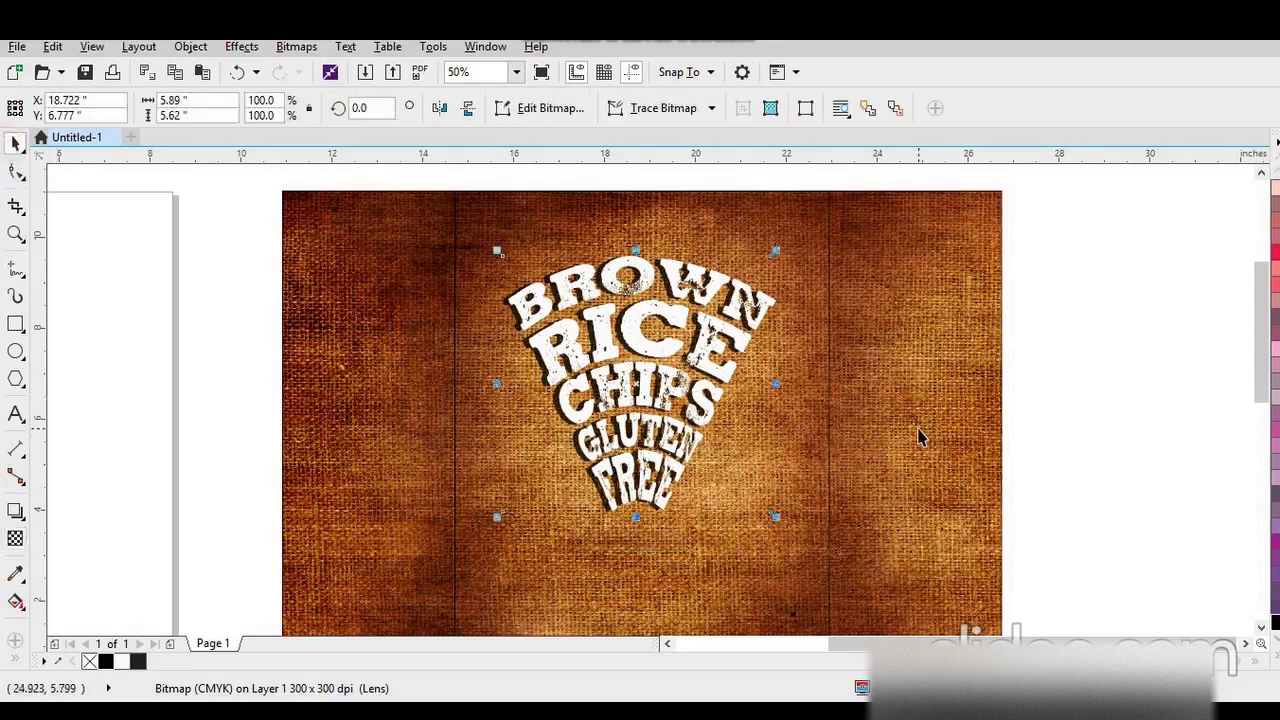
Place the tortilla chip and the red sauce bowl on the lower front panel, bringing the chip in front of the burlap.
scroll(919, 430, "down", 1)
left_click(980, 368)
scroll(711, 445, "down", 1)
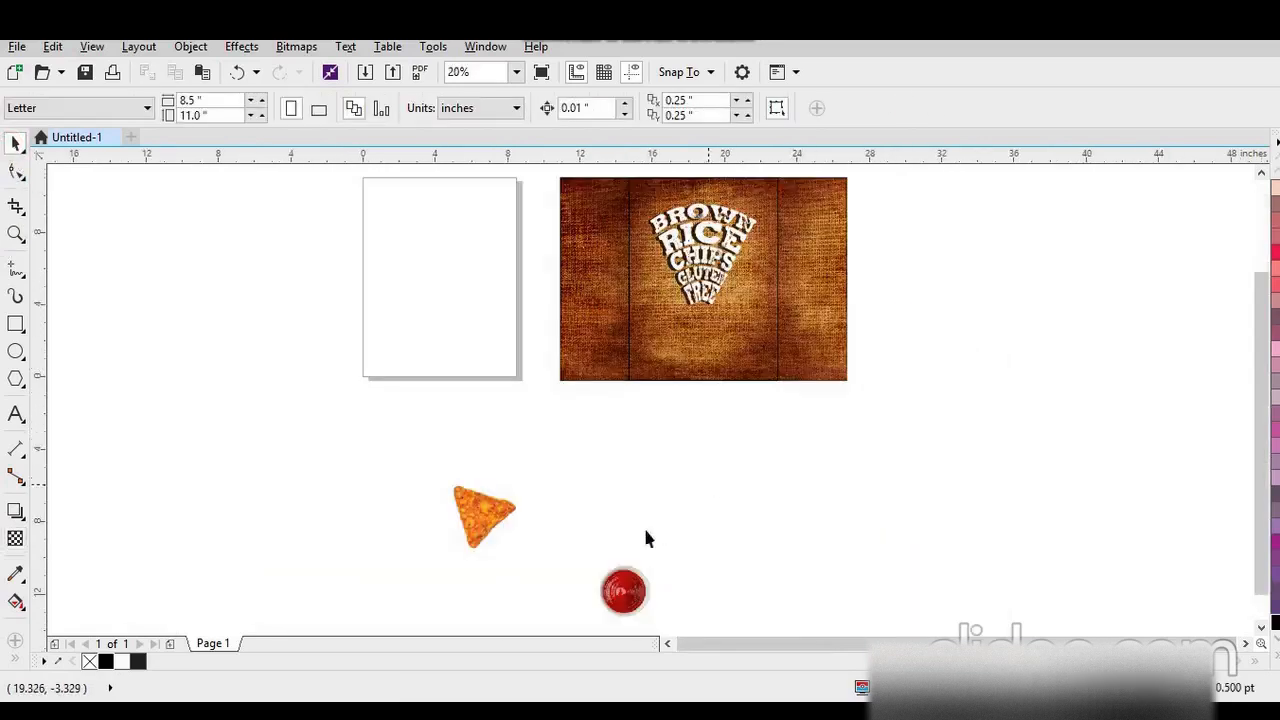
left_click_drag(500, 509, 668, 358)
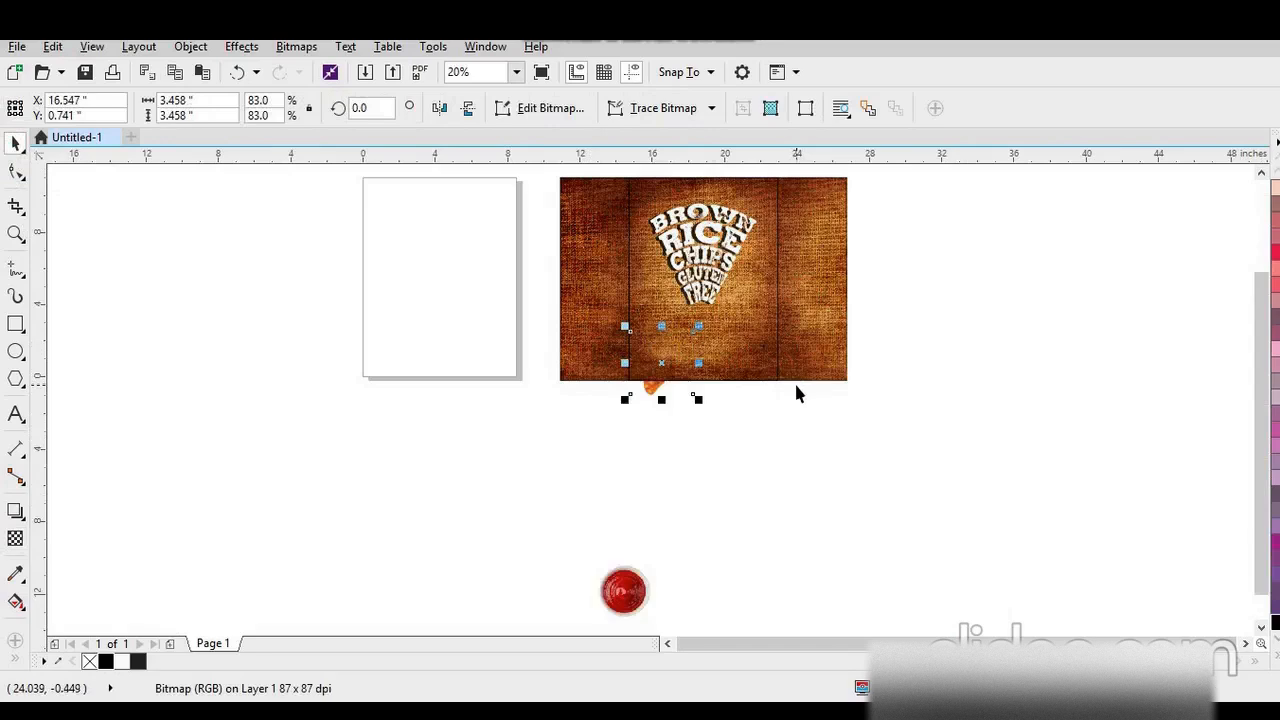
key("shift+Page_Up")
left_click_drag(619, 590, 714, 338)
left_click_drag(912, 427, 522, 168)
key("shift+F2")
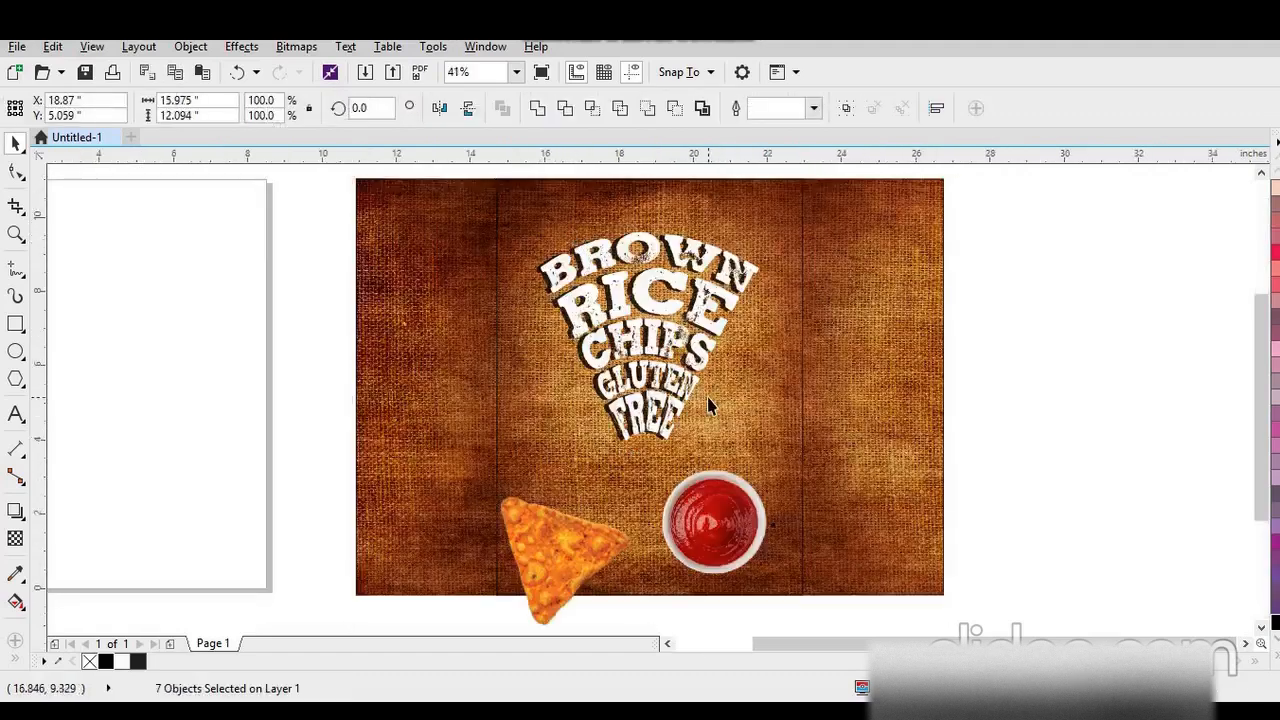
key("Escape")
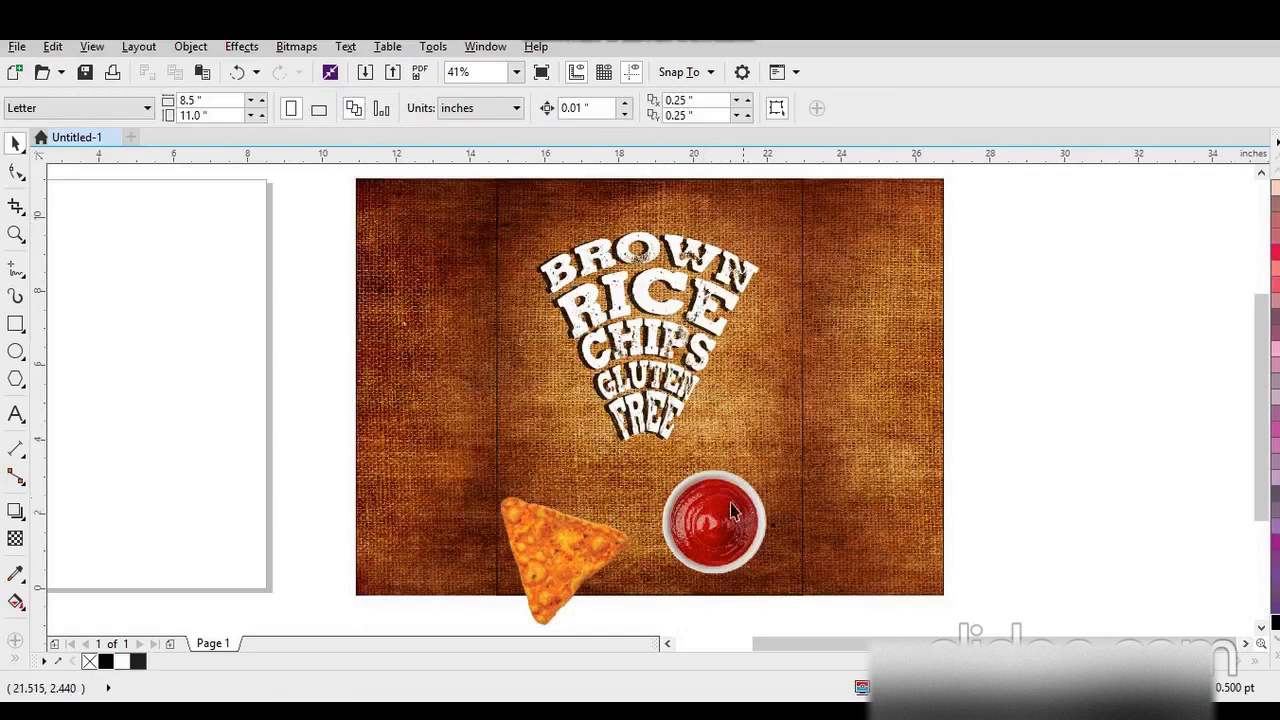
Move the chip onto the front panel's left fold line and give it a drop shadow offset 0.382, -0.136 in with opacity 73.
left_click(628, 549)
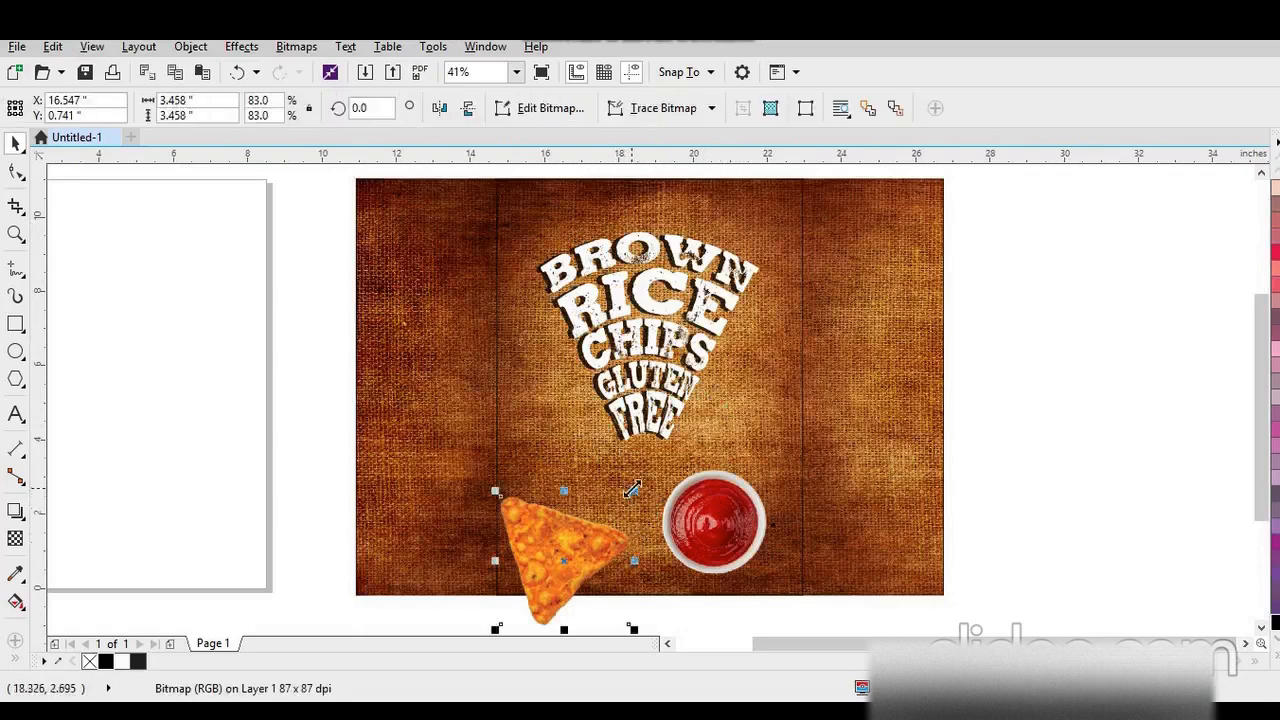
left_click_drag(582, 525, 560, 478)
left_click(16, 509)
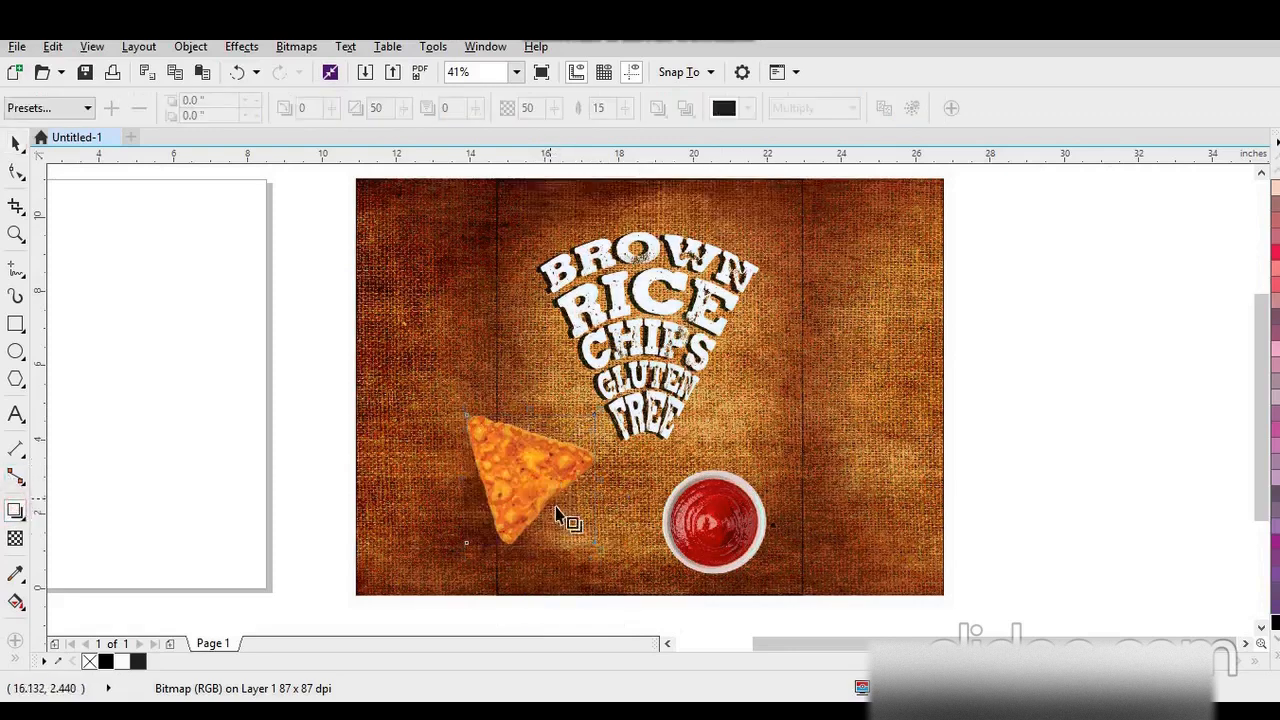
left_click_drag(551, 500, 587, 536)
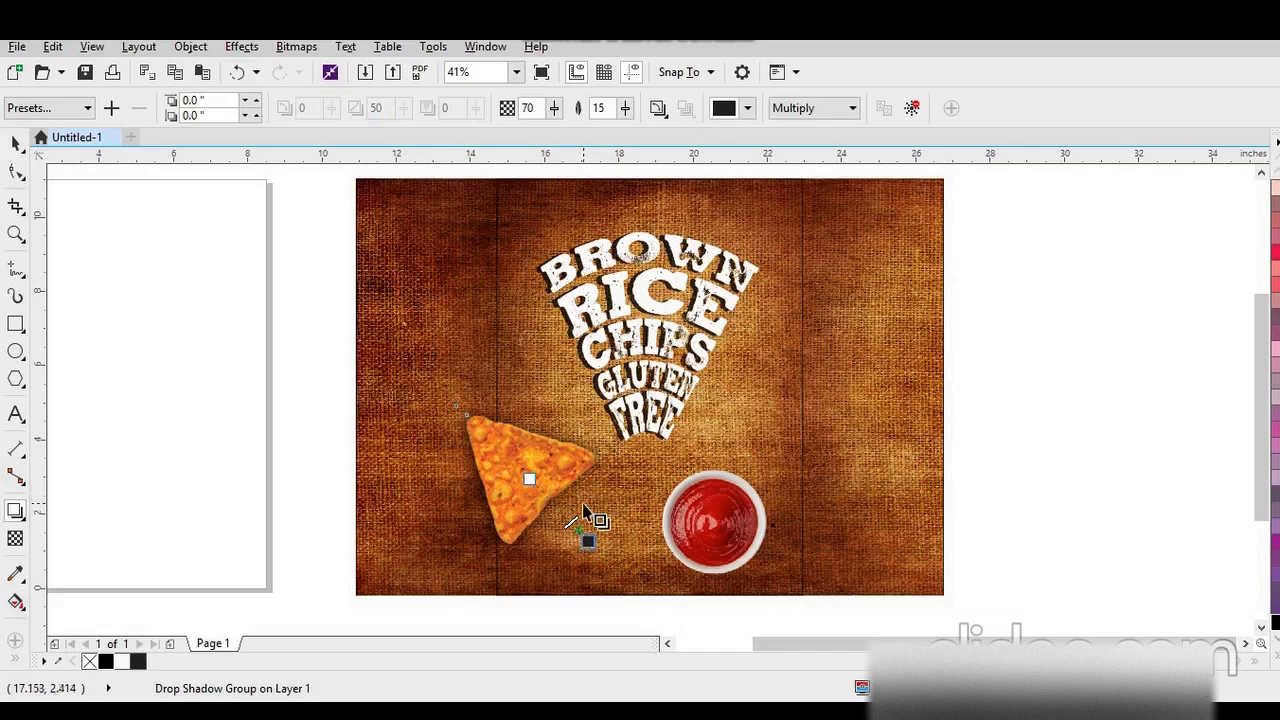
key("ctrl+z")
mouse_move(582, 479)
left_mouse_down()
mouse_move(604, 508)
mouse_move(588, 505)
mouse_move(607, 505)
mouse_move(587, 499)
left_mouse_up()
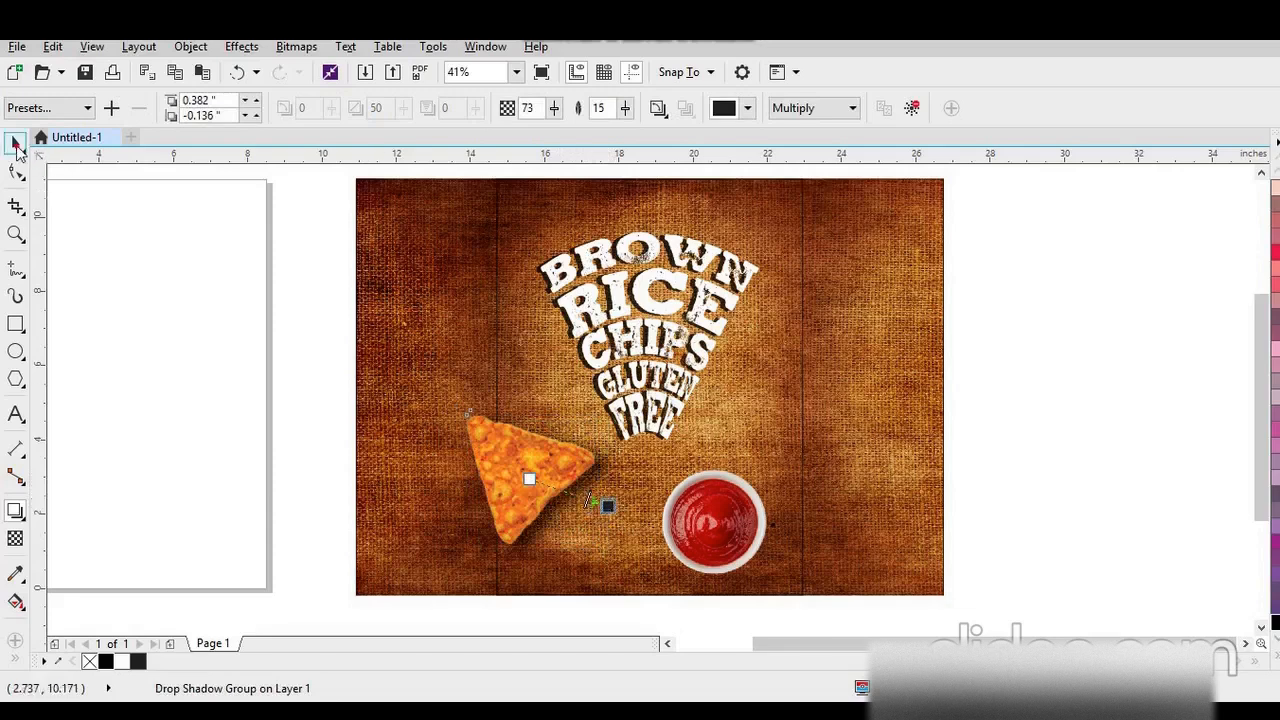
Break the drop shadow apart, group it with the chip, and shift the group slightly right and down.
left_click(16, 145)
left_click(190, 46)
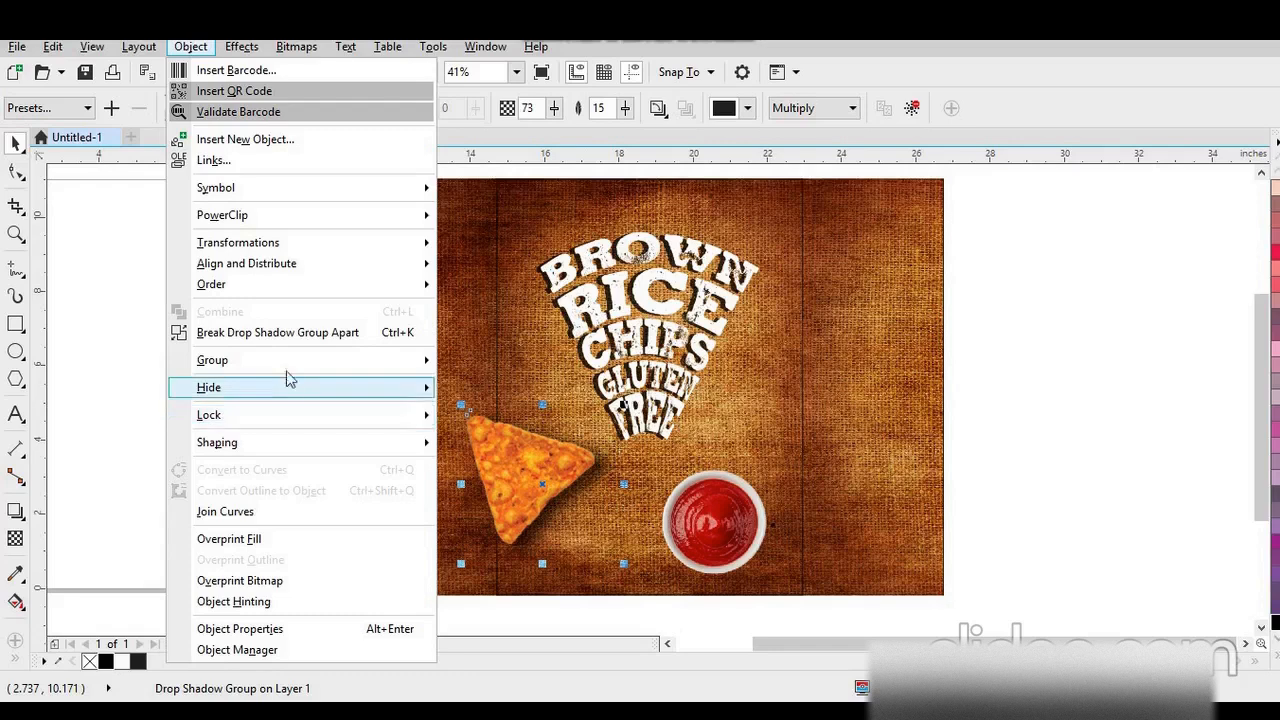
left_click(286, 334)
left_click_drag(191, 347, 617, 590)
key("ctrl+g")
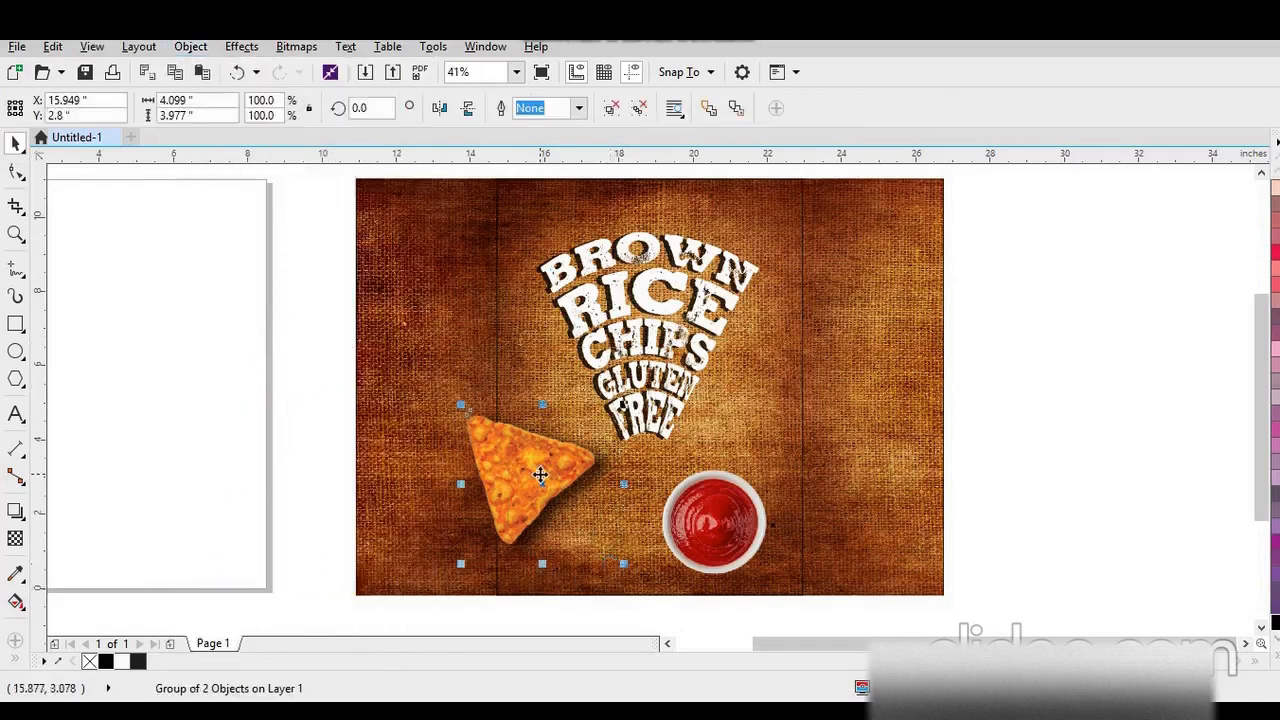
left_click_drag(540, 466, 545, 472)
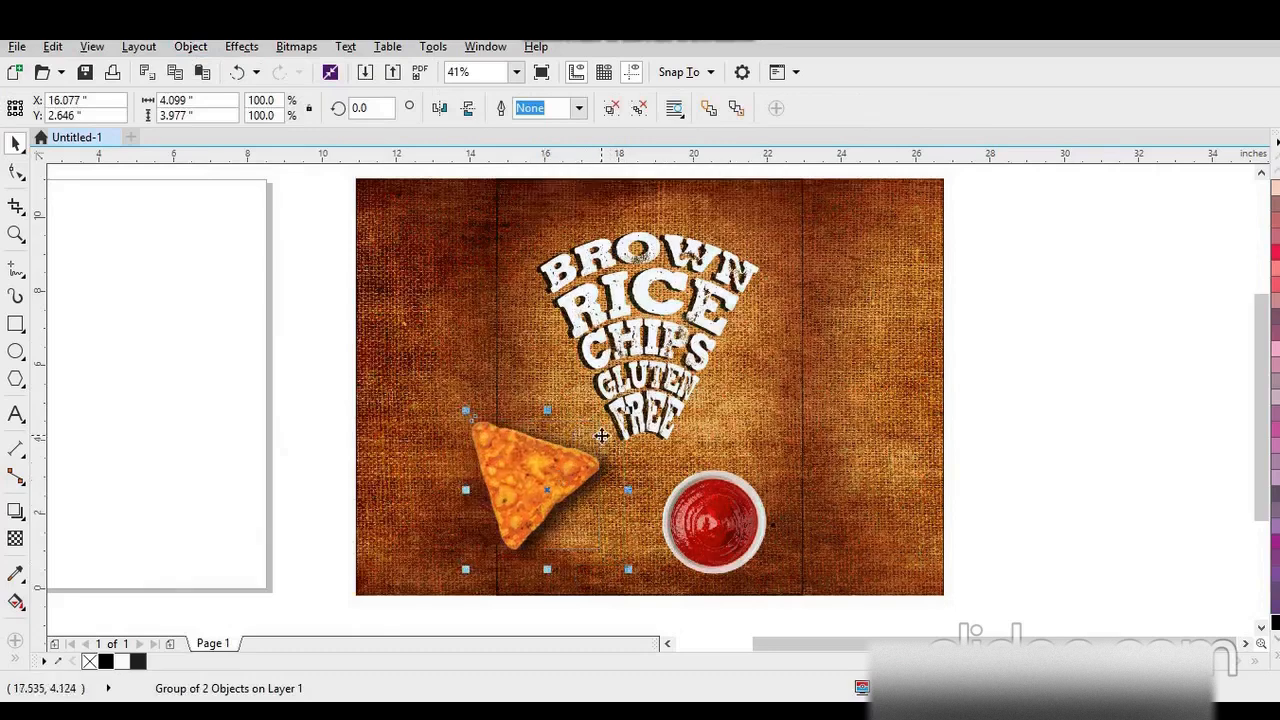
Make an 80% copy of the chip group across the package's bottom edge, mirrored horizontally and rotated to 82.976°.
left_click_drag(628, 410, 598, 440)
left_click_drag(537, 478, 612, 583)
left_click(439, 108)
left_click(618, 581)
Place copies of the small chip along the package's top edge and on the front panel's right fold line, scaling the fold-line copy to 68.8%.
left_click_drag(669, 523, 790, 220)
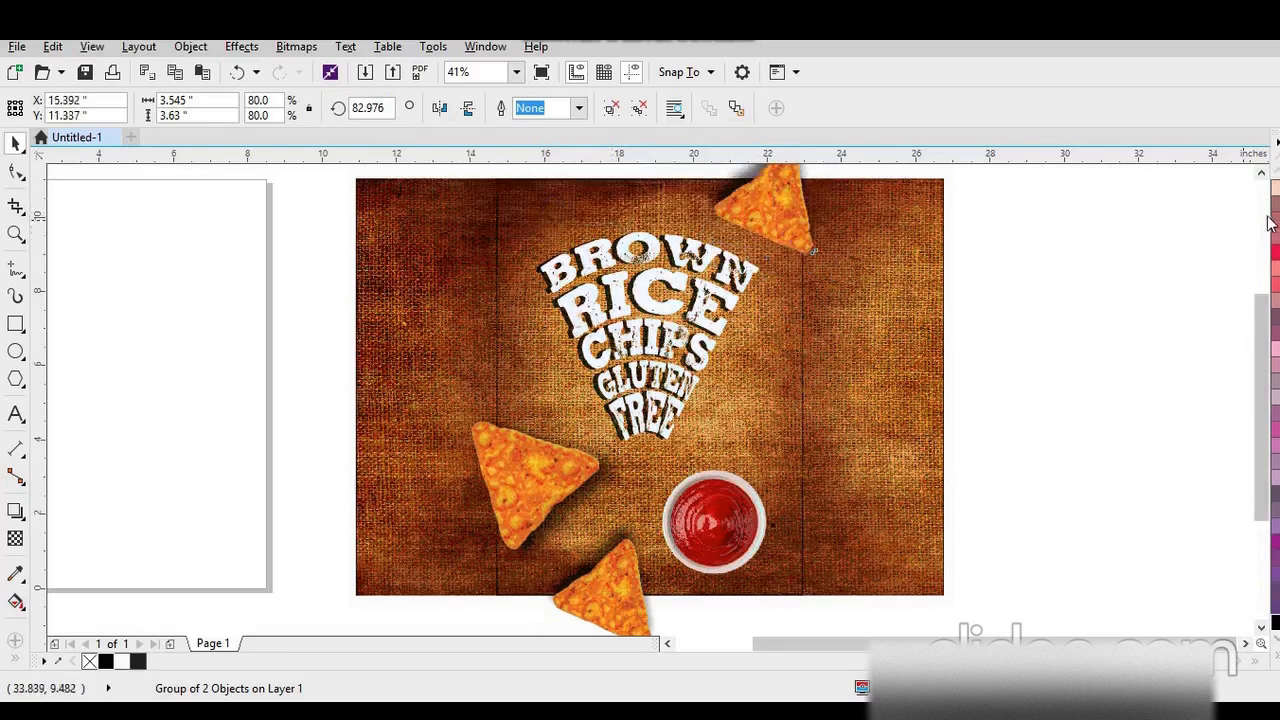
left_click(1261, 174)
left_click_drag(777, 251, 810, 407)
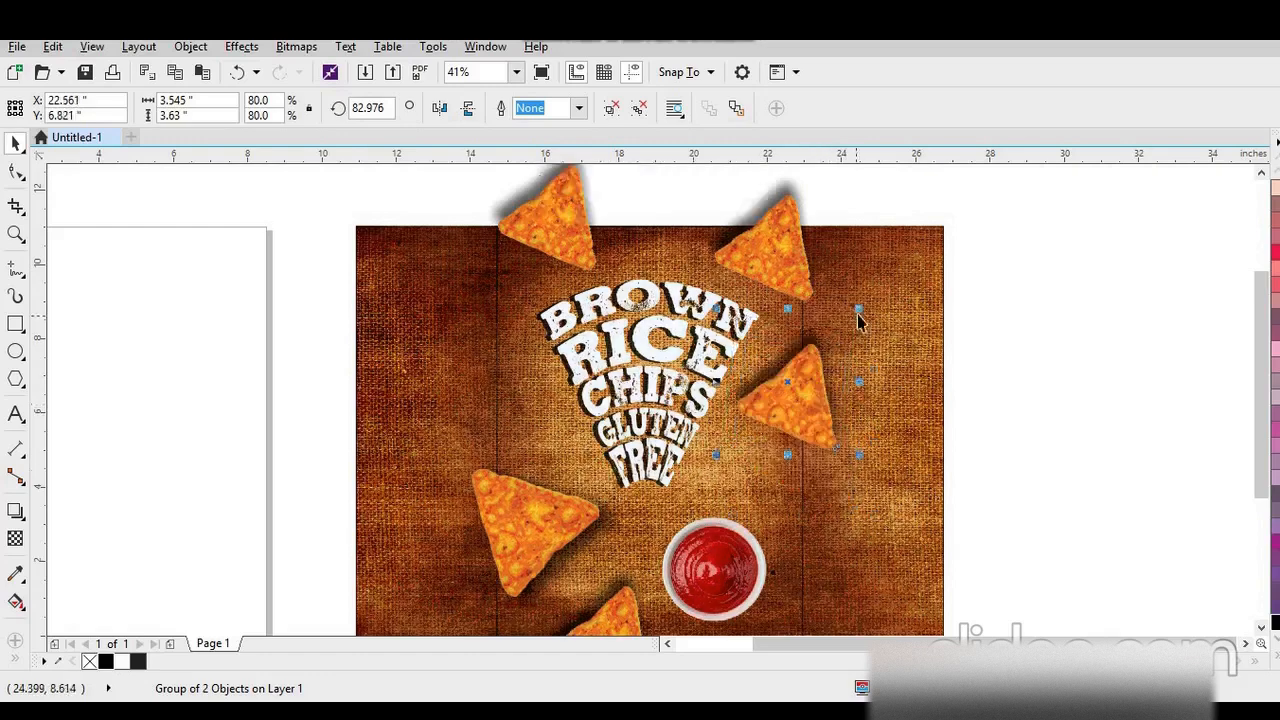
left_click_drag(860, 313, 845, 332)
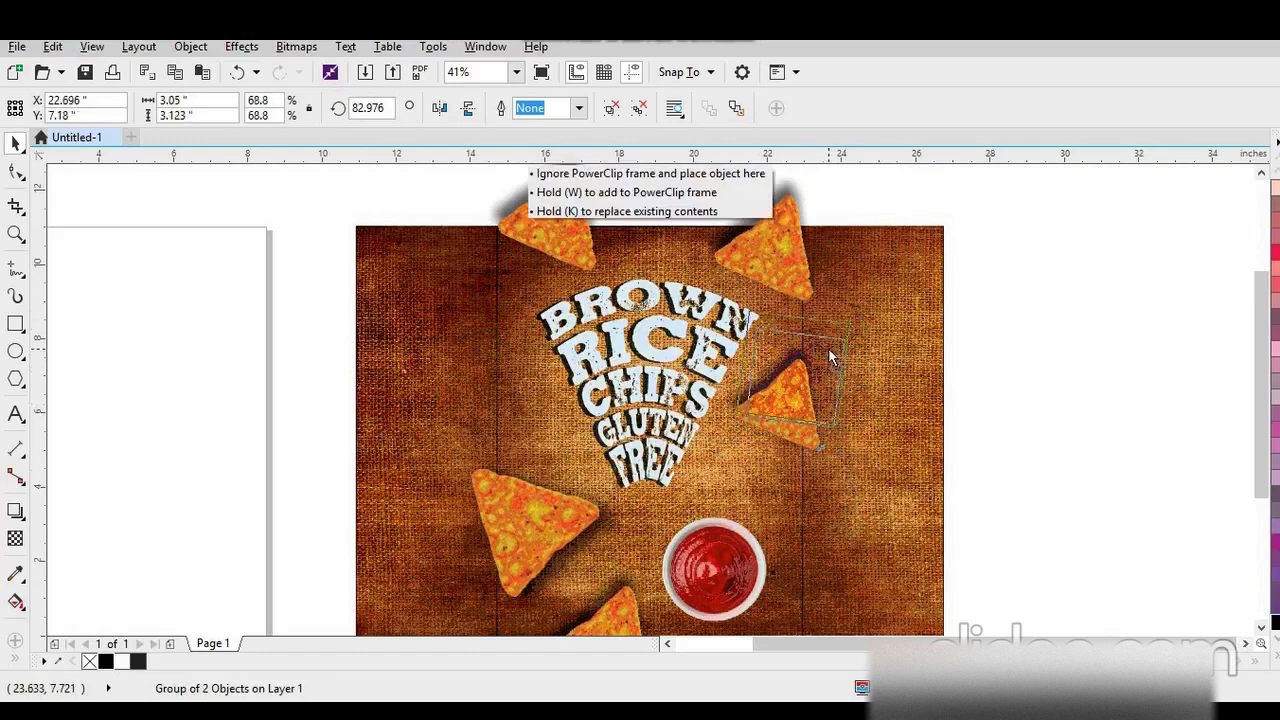
Shrink the sauce bowl and place it beside the lower end of the title, and shift the large chip upward.
left_click_drag(738, 532, 765, 499)
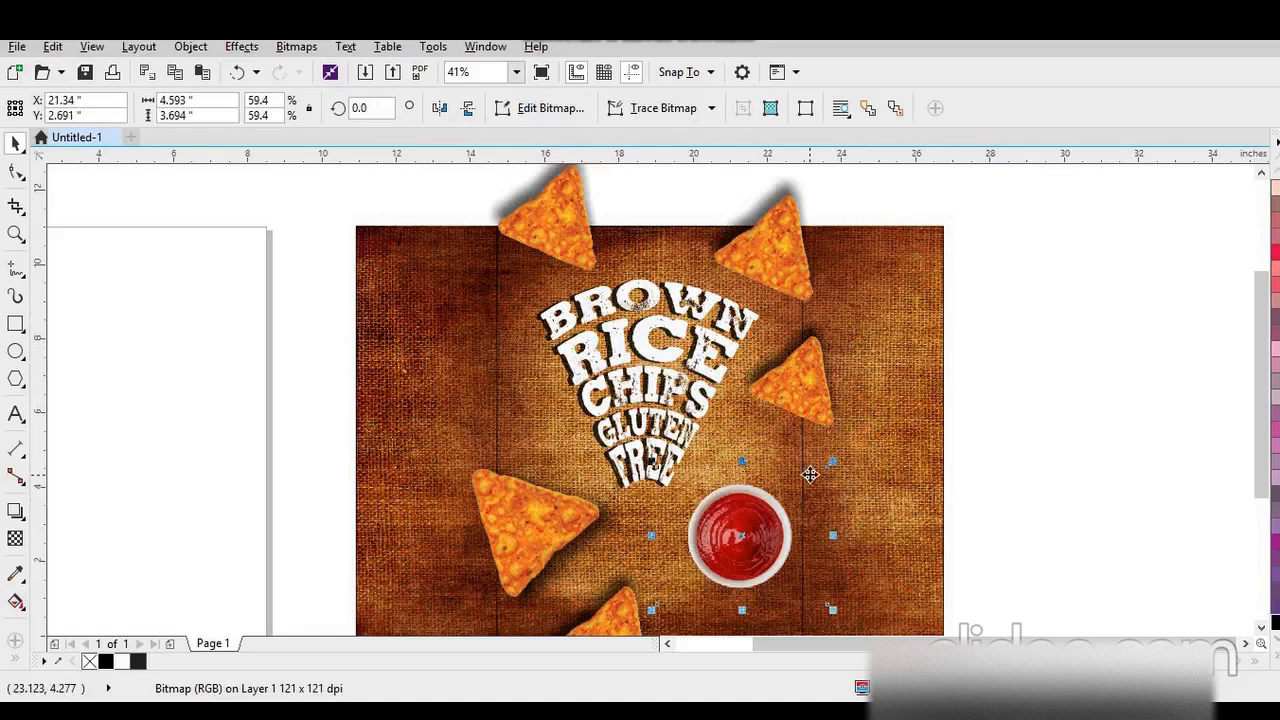
left_click_drag(832, 462, 833, 405)
left_click_drag(786, 460, 786, 451)
left_click(585, 527)
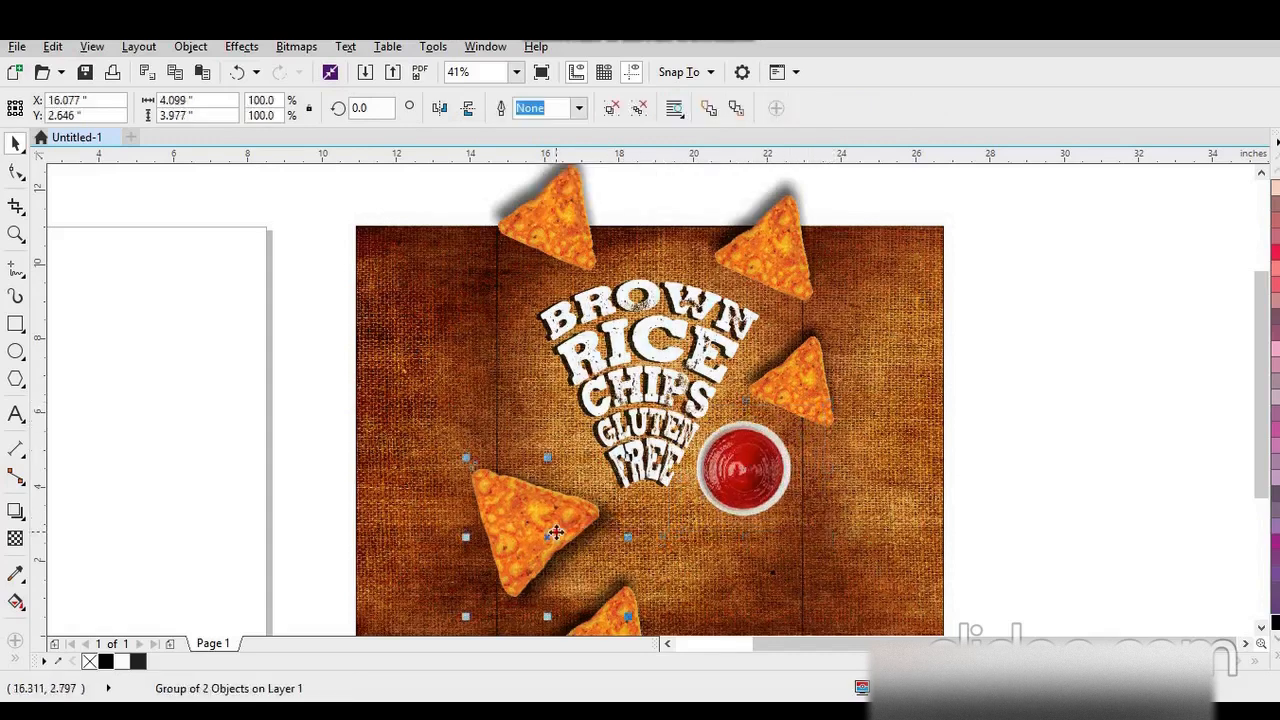
left_click_drag(551, 531, 541, 492)
Add the text TANGY BBQ on the front panel below the title and open its font choices.
scroll(508, 326, "down", 2)
left_click(274, 291)
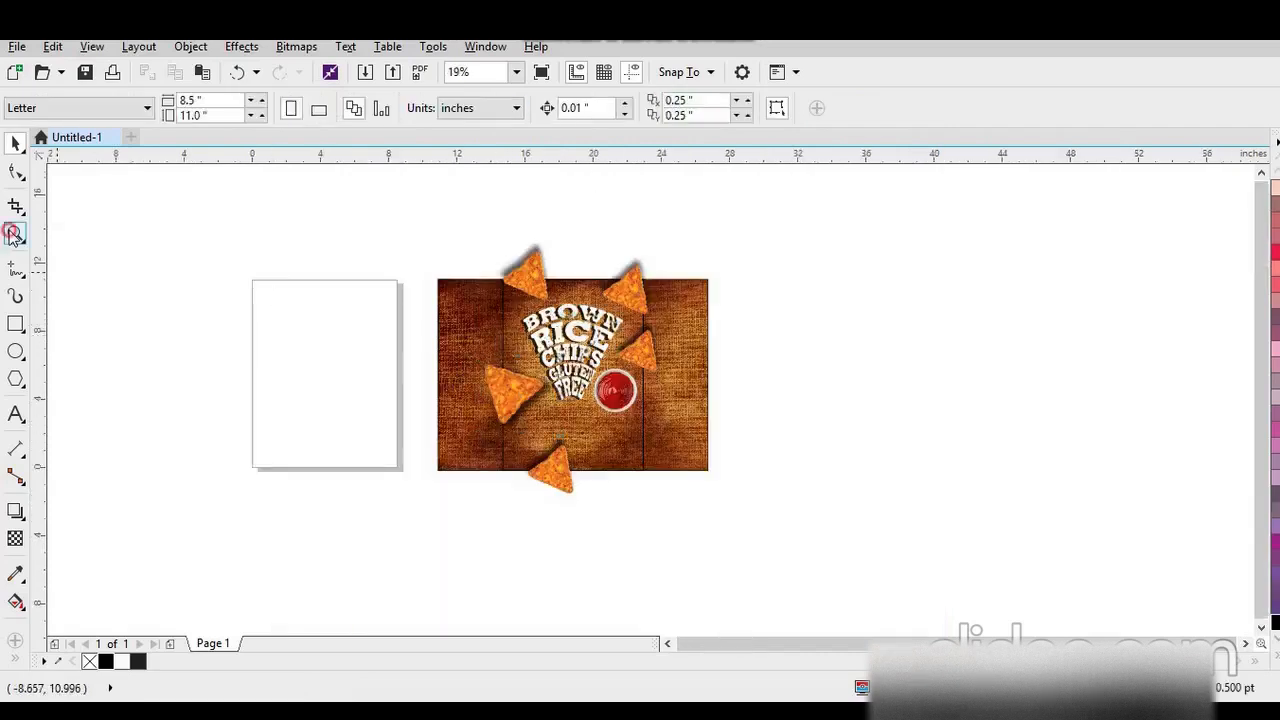
left_click(15, 234)
left_click_drag(394, 265, 720, 506)
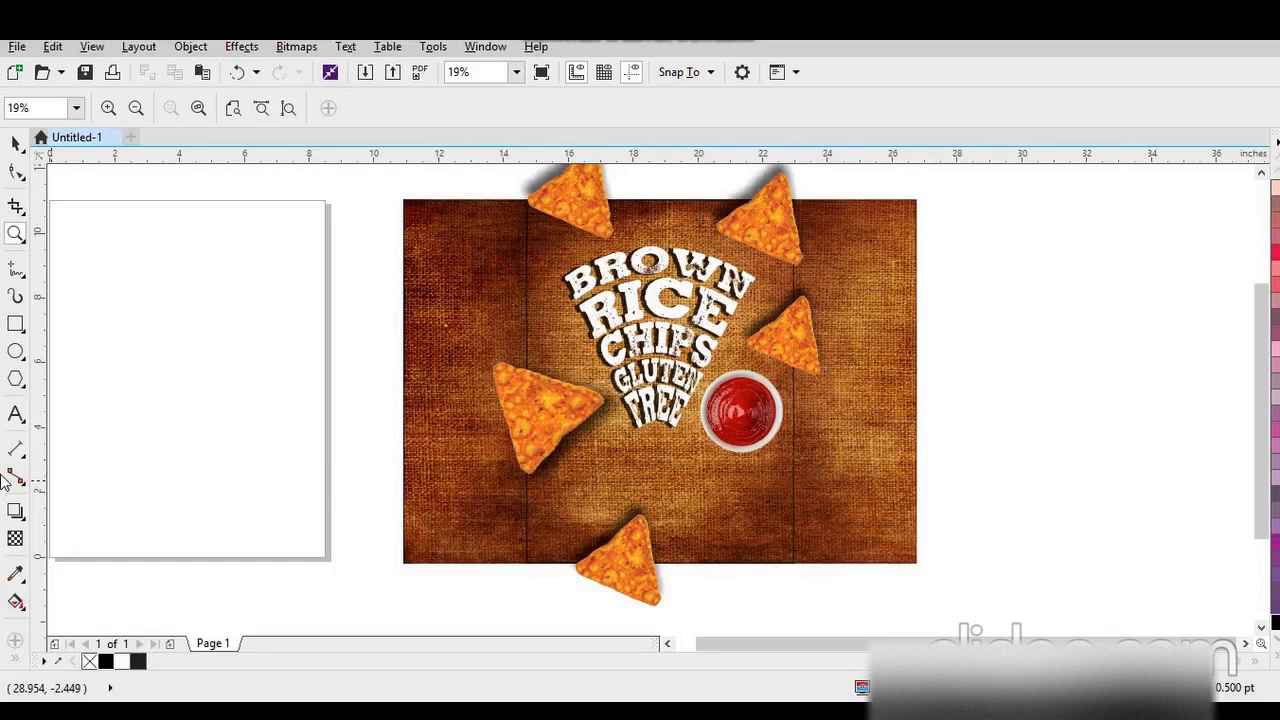
left_click(15, 413)
left_click(568, 487)
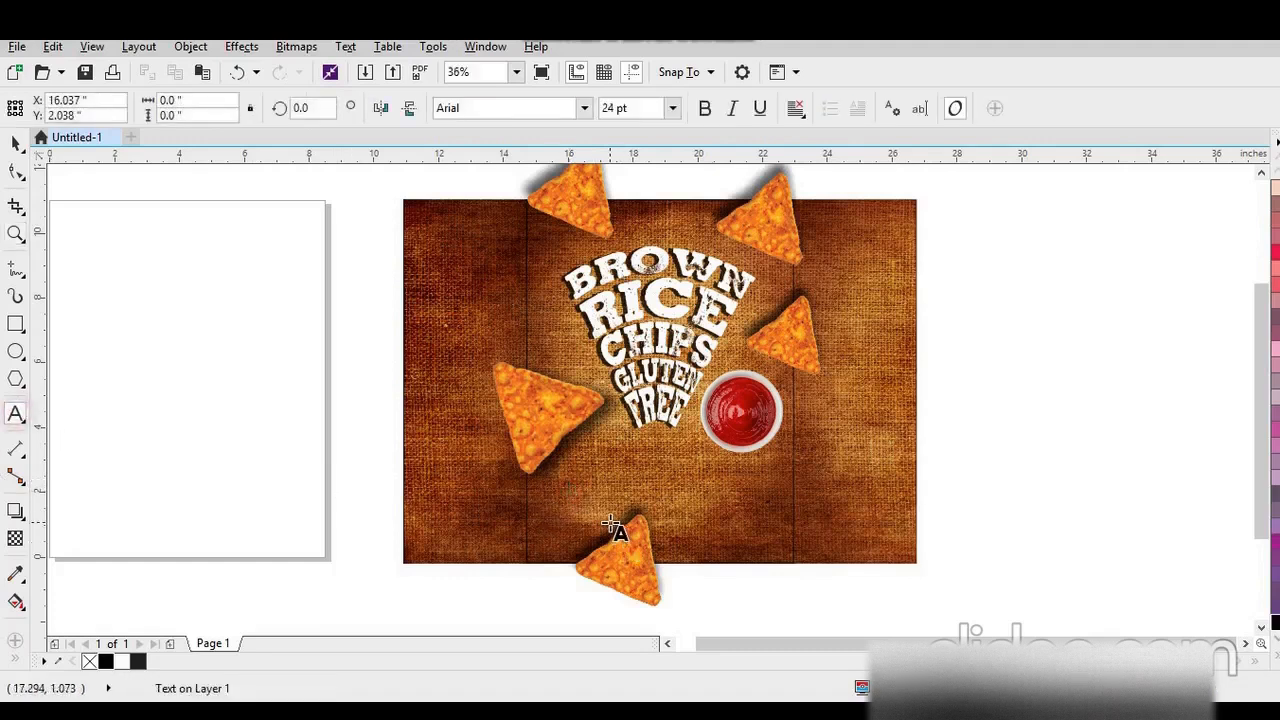
type("GA")
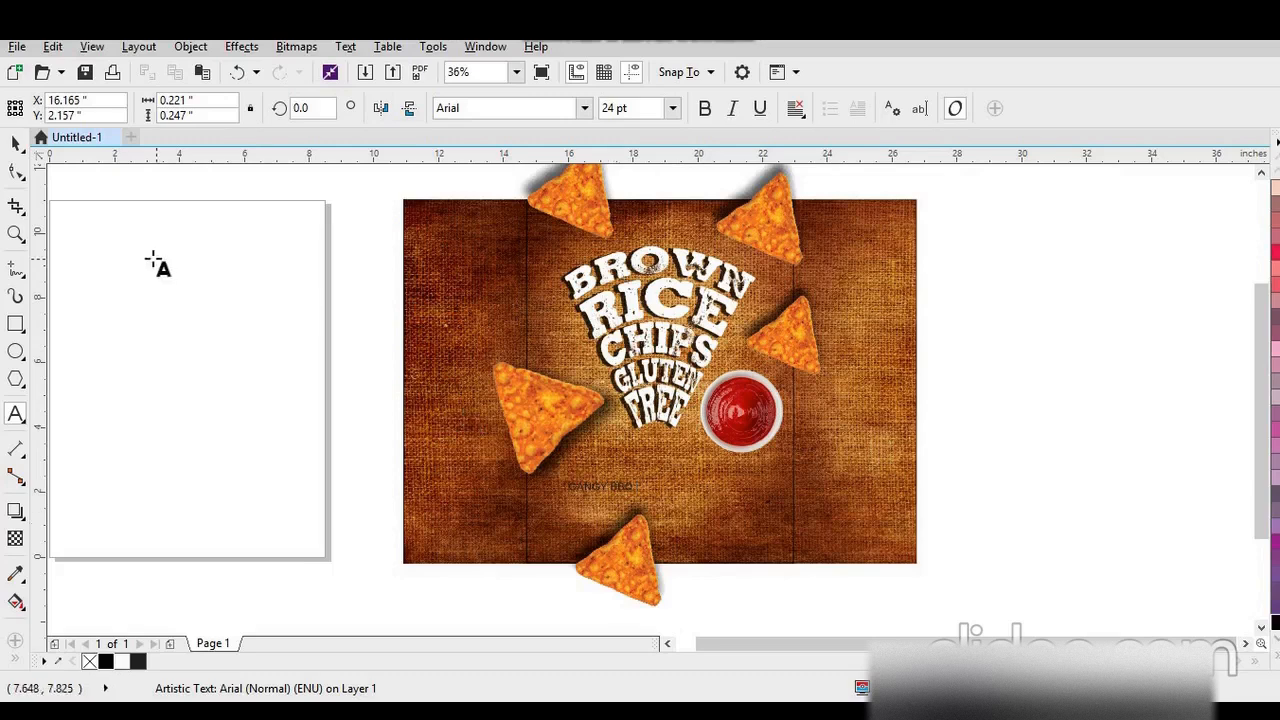
left_click(15, 143)
left_click(585, 108)
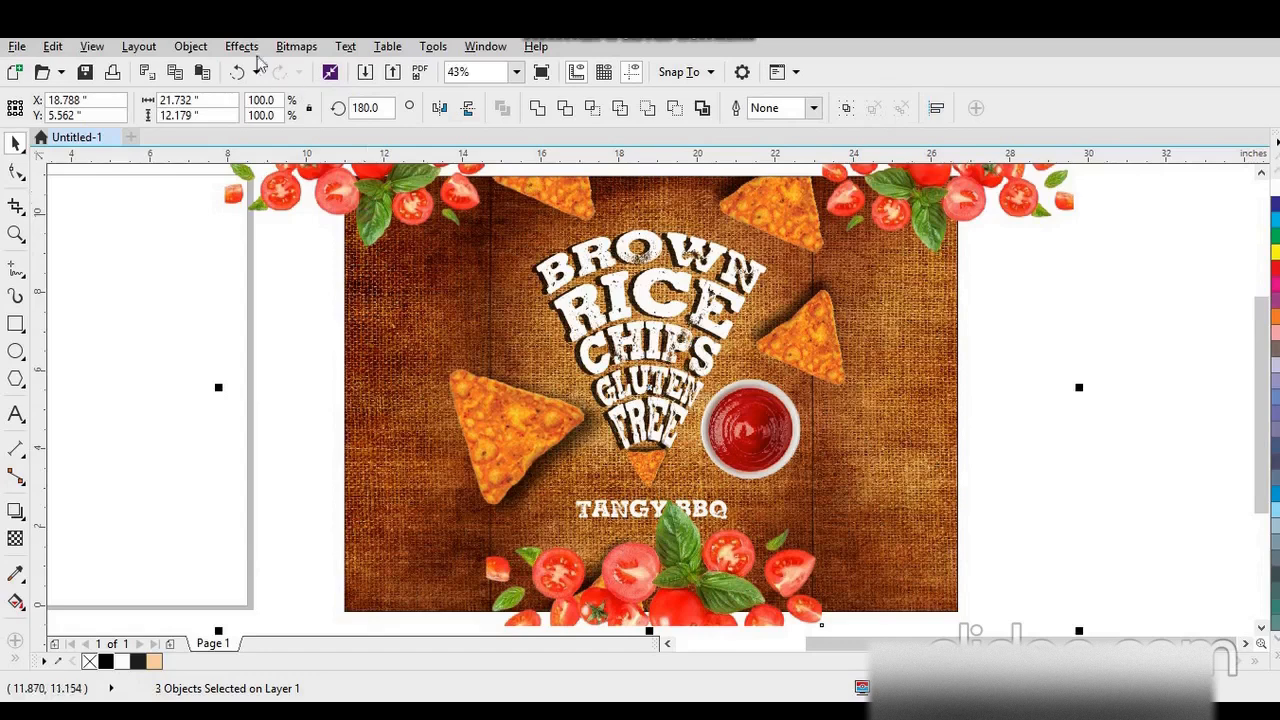
Apply a Gamma adjustment of 0.80 to the three selected tomato and basil images.
left_click(241, 46)
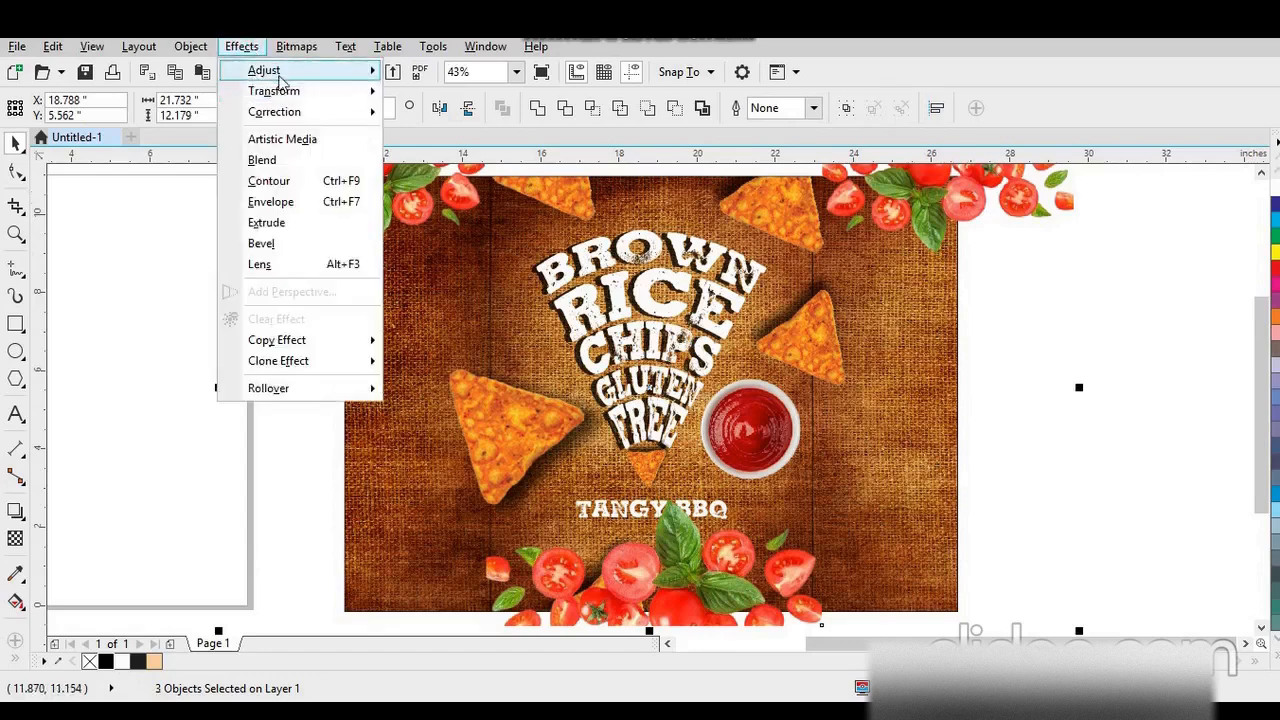
mouse_move(300, 71)
left_click(435, 211)
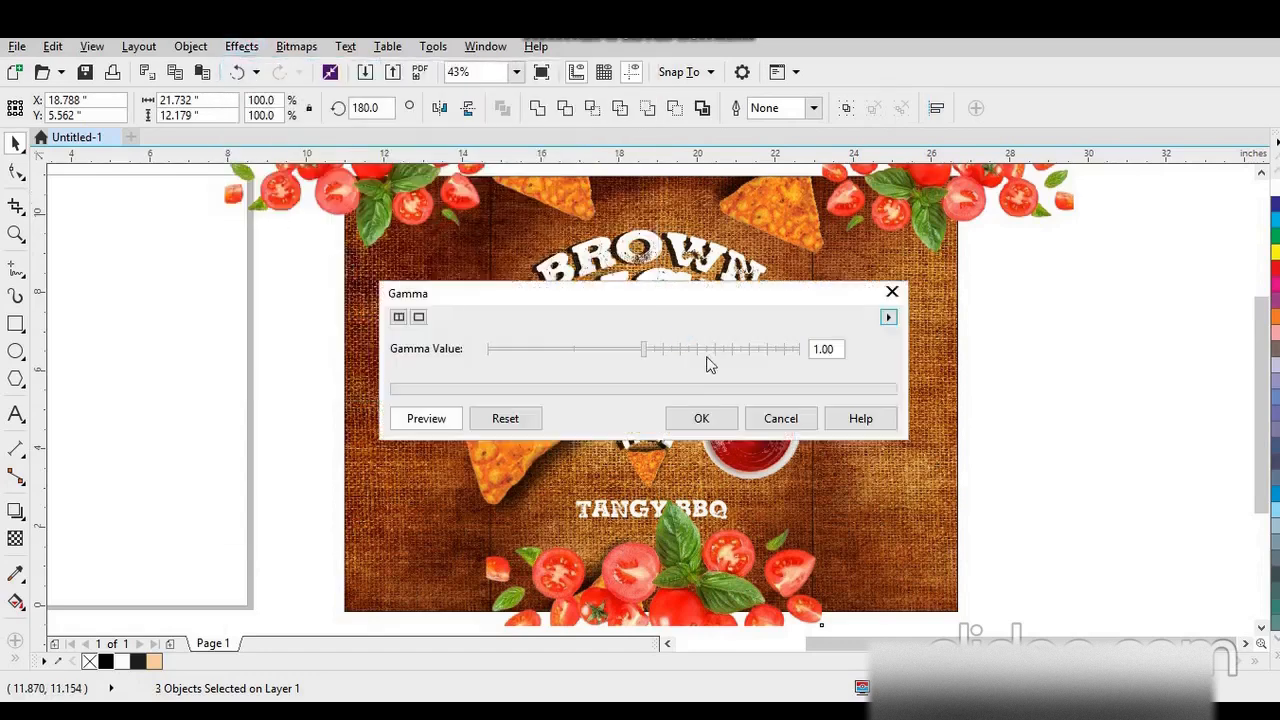
left_click_drag(640, 349, 626, 352)
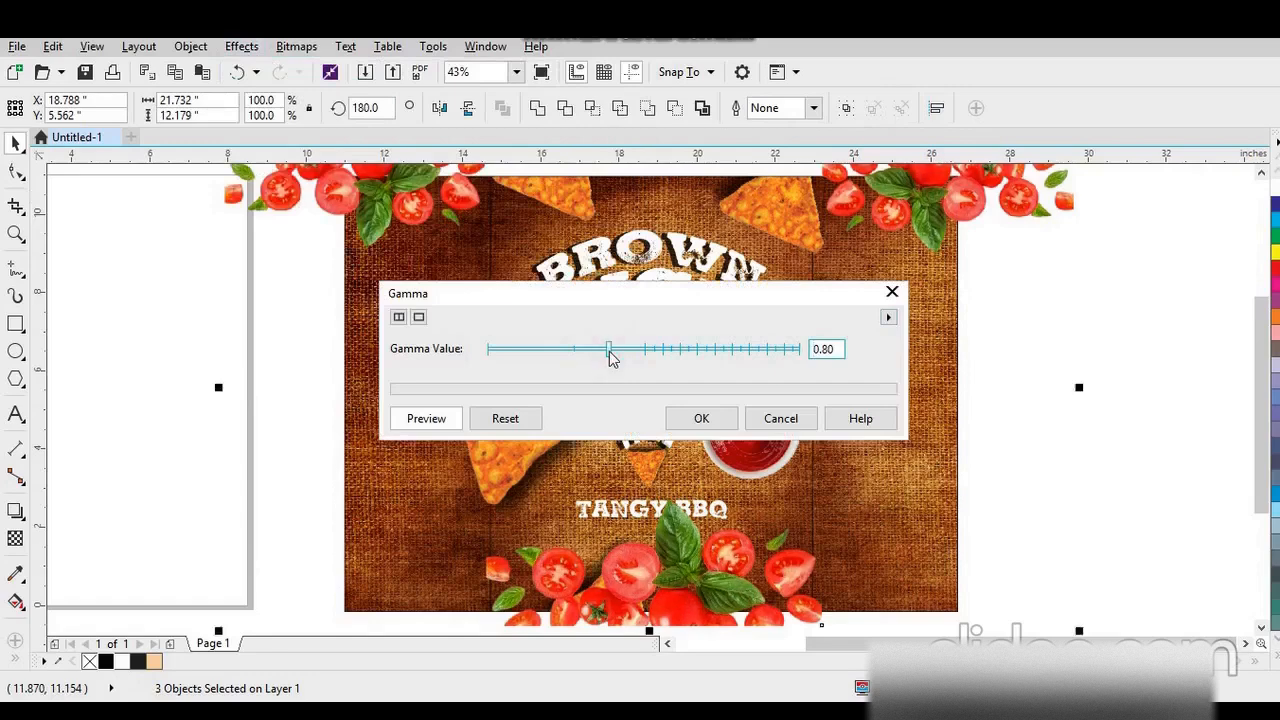
left_click(705, 420)
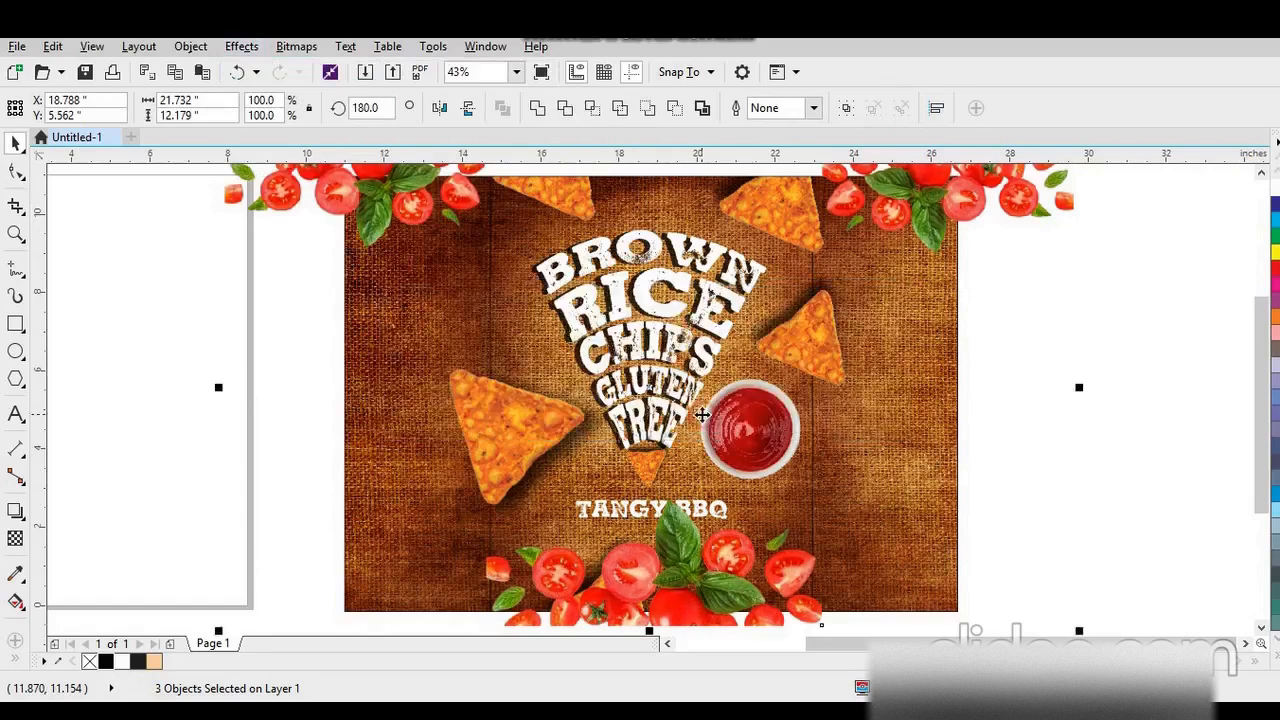
PowerClip the three tomato and basil images inside the package outline.
right_click(787, 580)
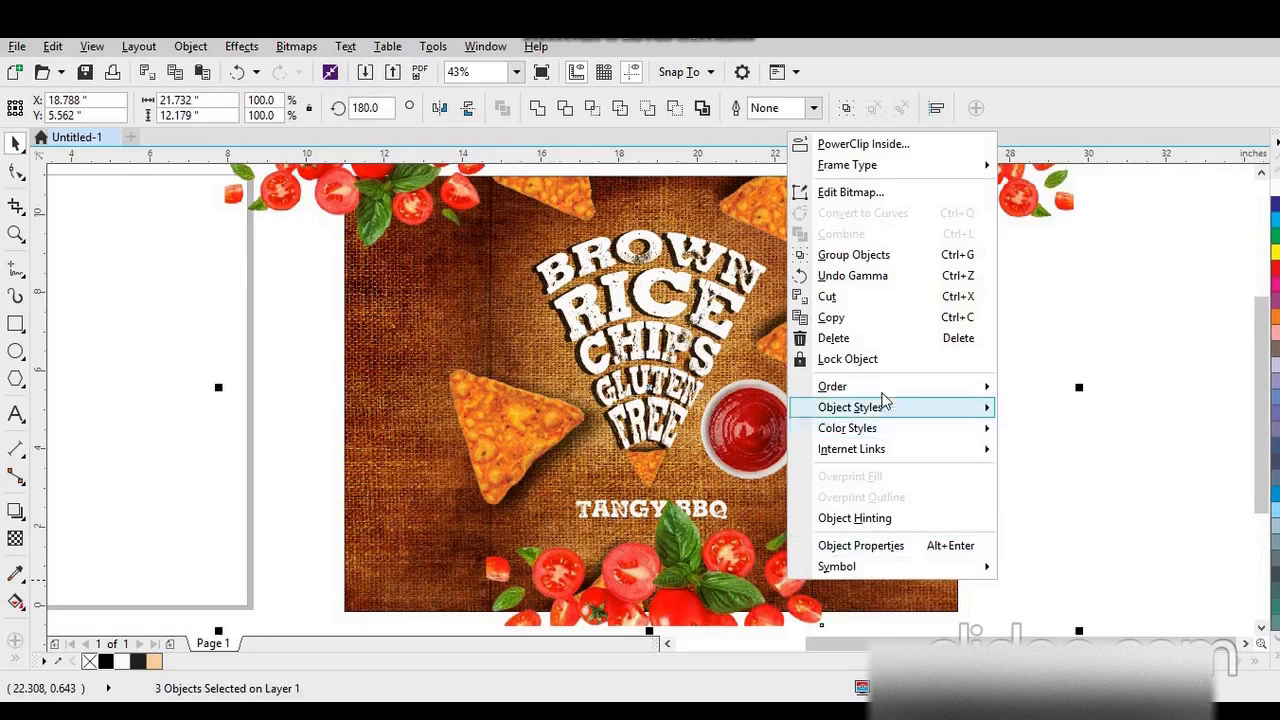
left_click(840, 140)
left_click(343, 400)
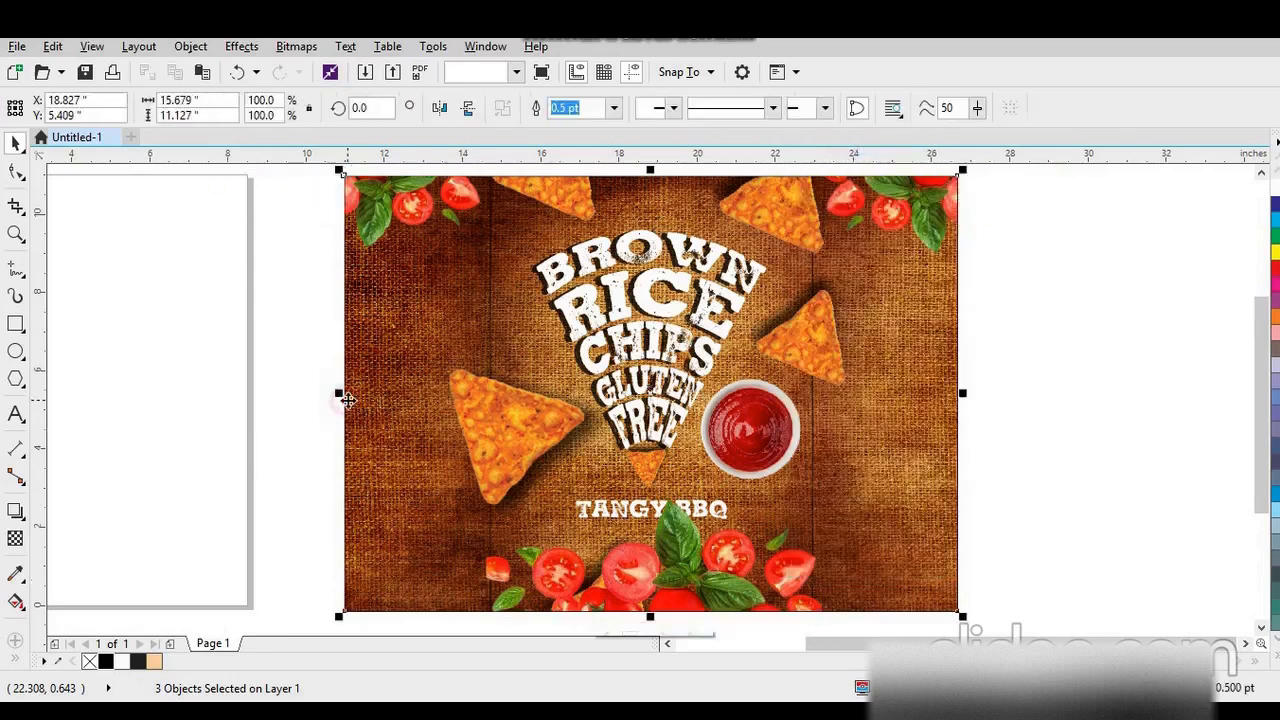
Edit the package's PowerClip contents and order the bottom tomato image behind the chip, one level above the back.
right_click(792, 435)
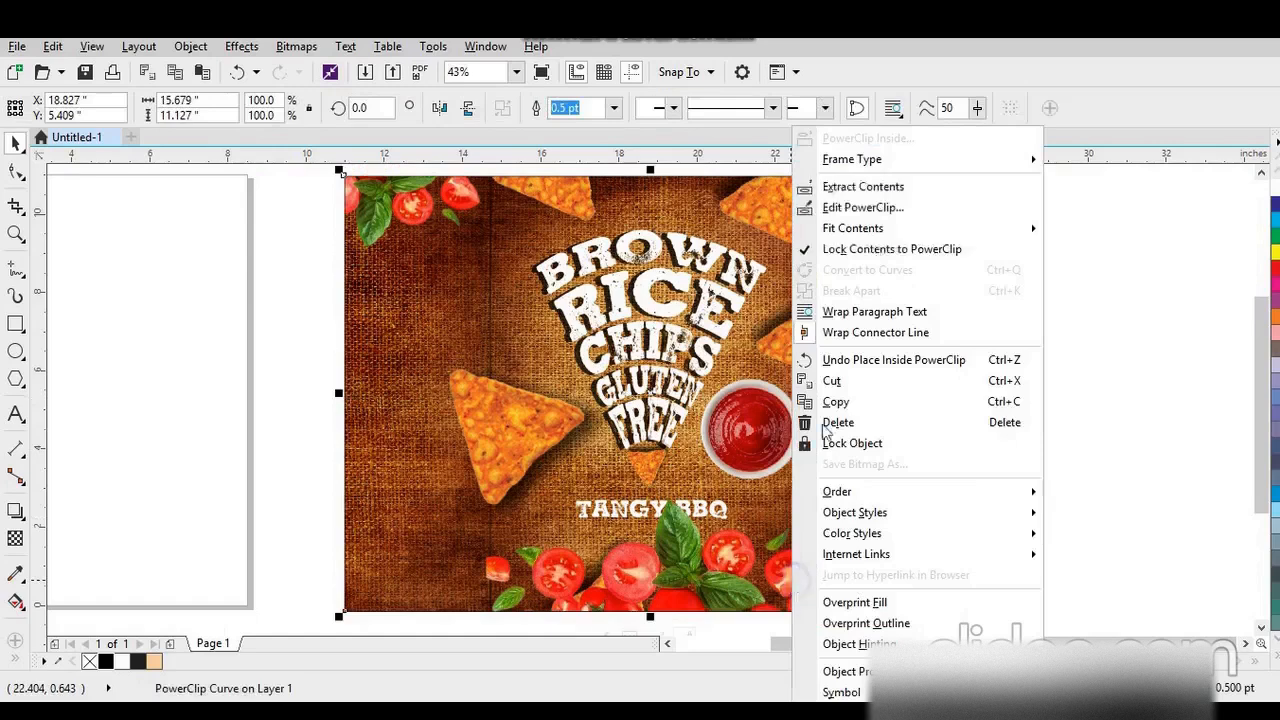
left_click(860, 207)
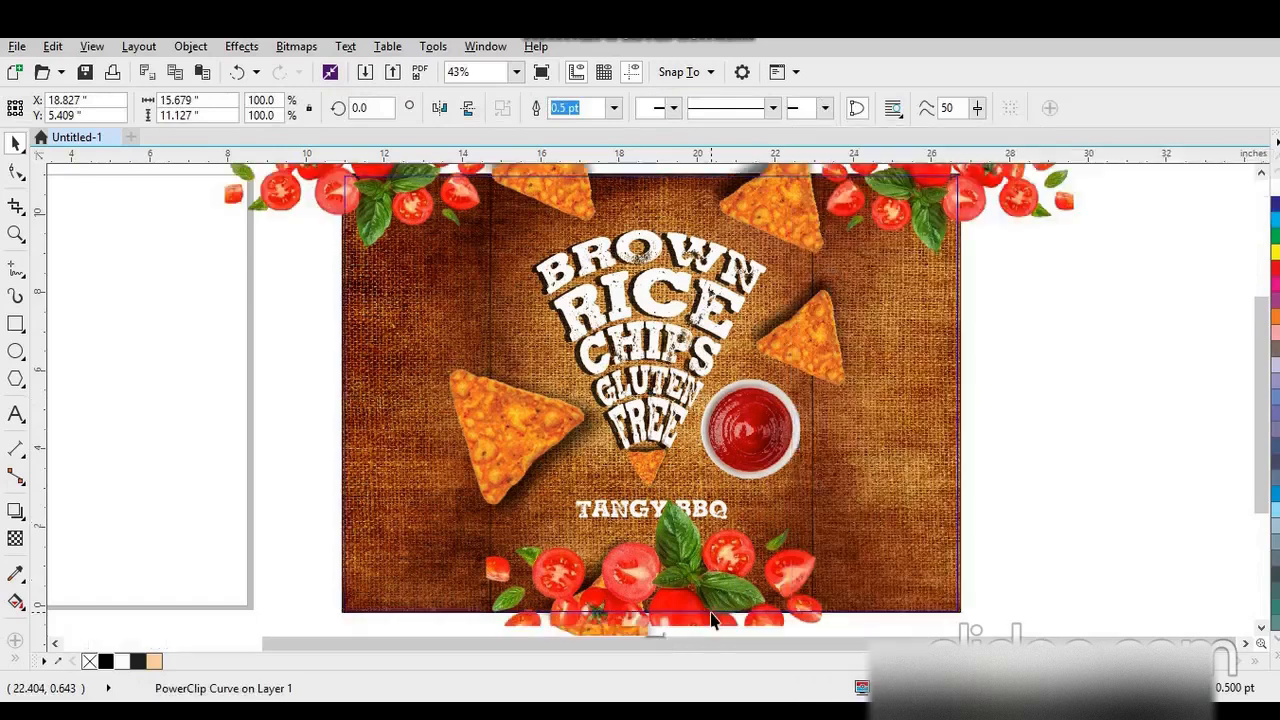
left_click(712, 604)
key("shift+Page_Down")
key("ctrl+Page_Up")
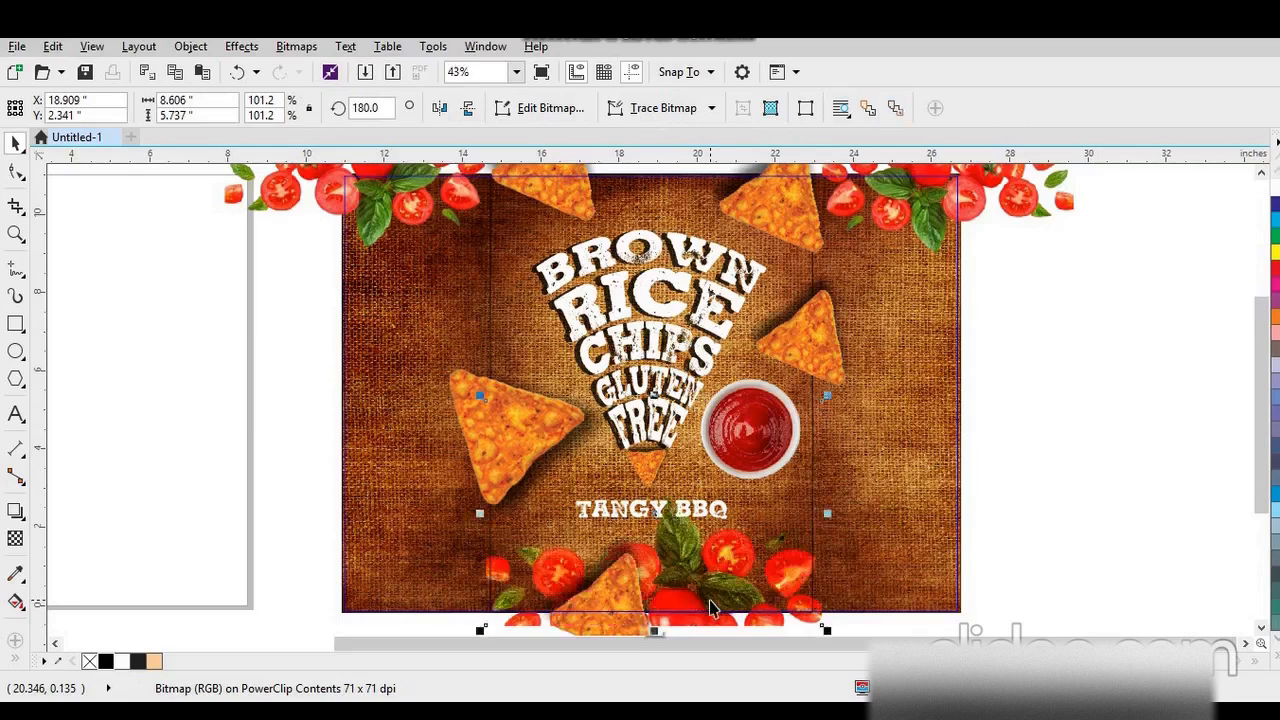
Move the bottom chip to the left fold line beside the top of the title and finish editing the PowerClip.
left_click(620, 584)
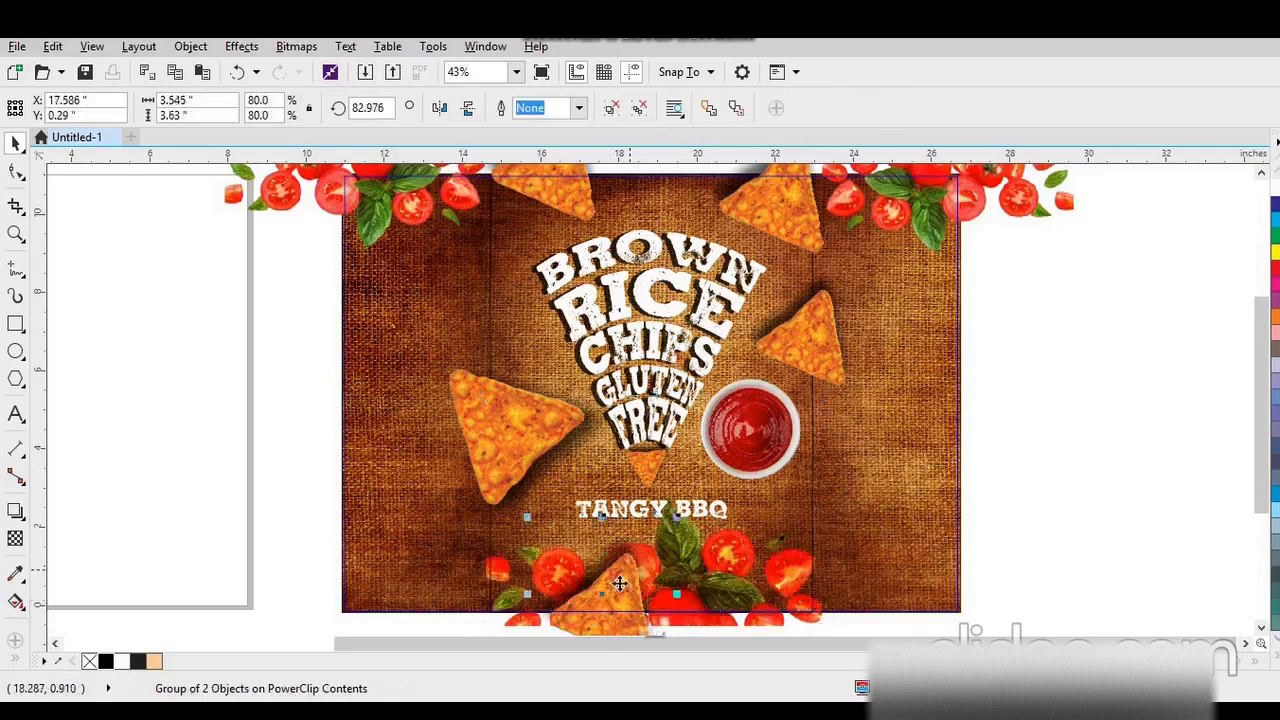
left_click_drag(612, 588, 494, 294)
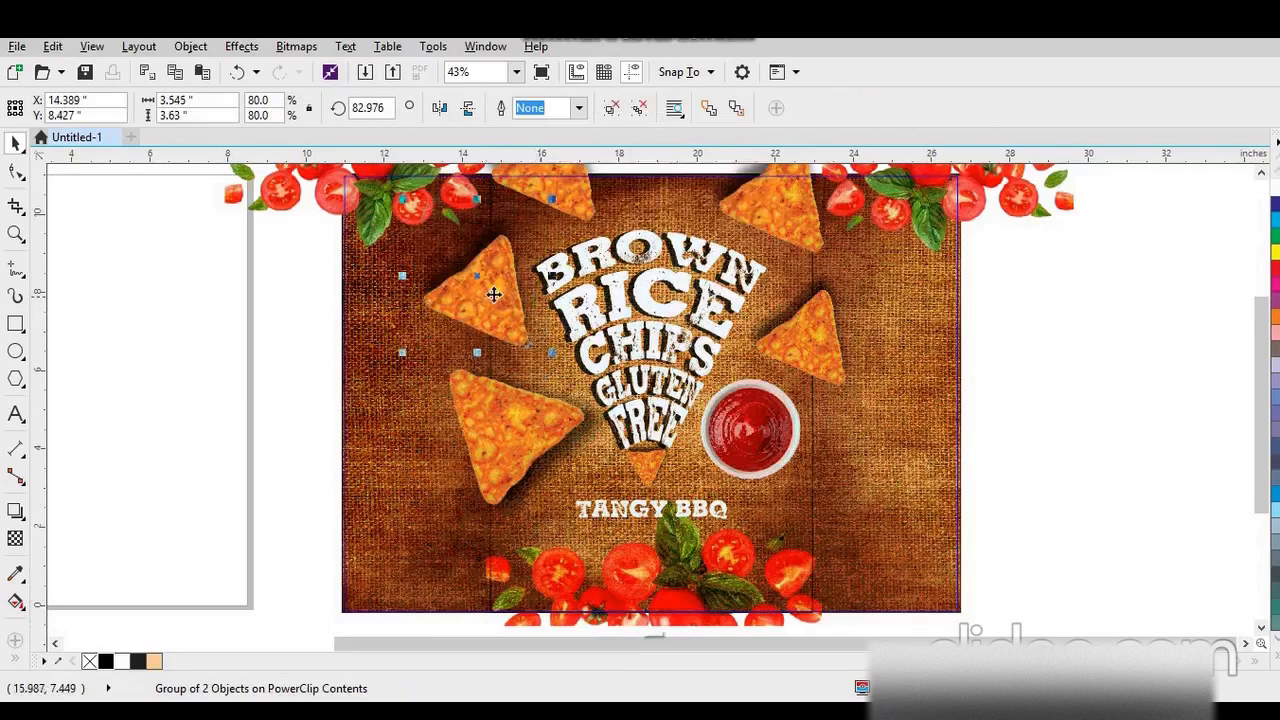
left_click(1071, 402)
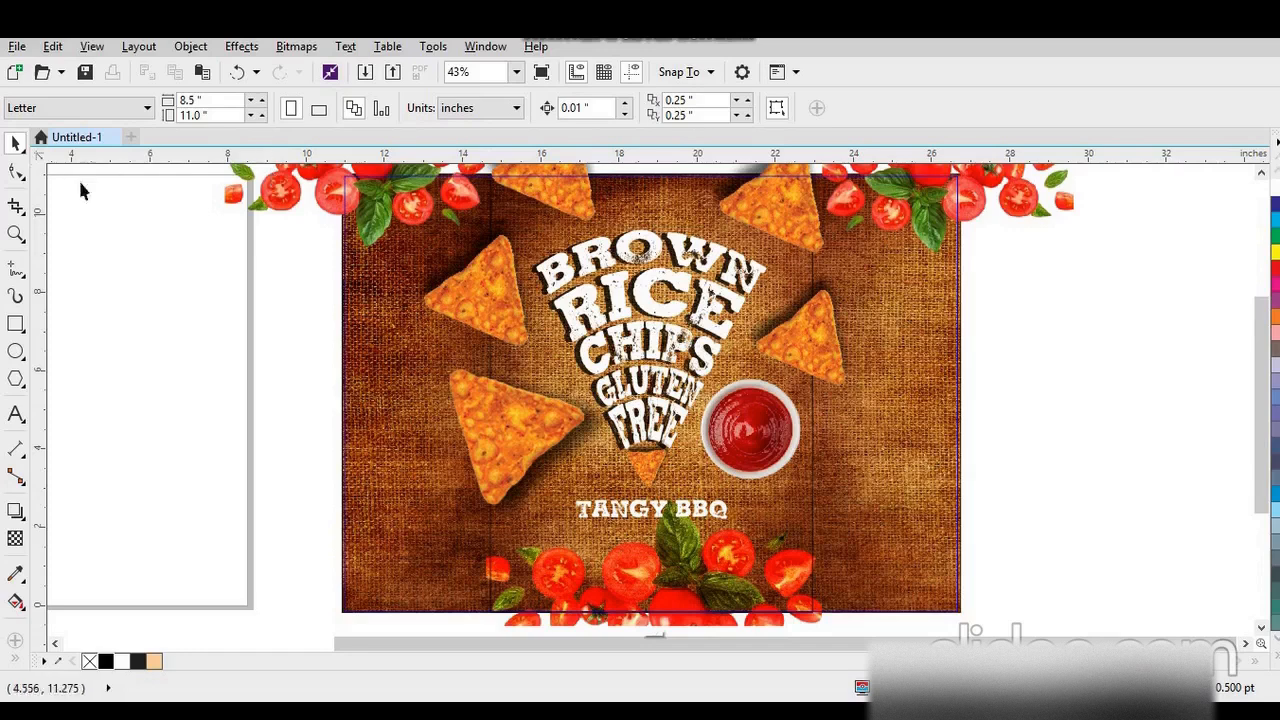
right_click(521, 263)
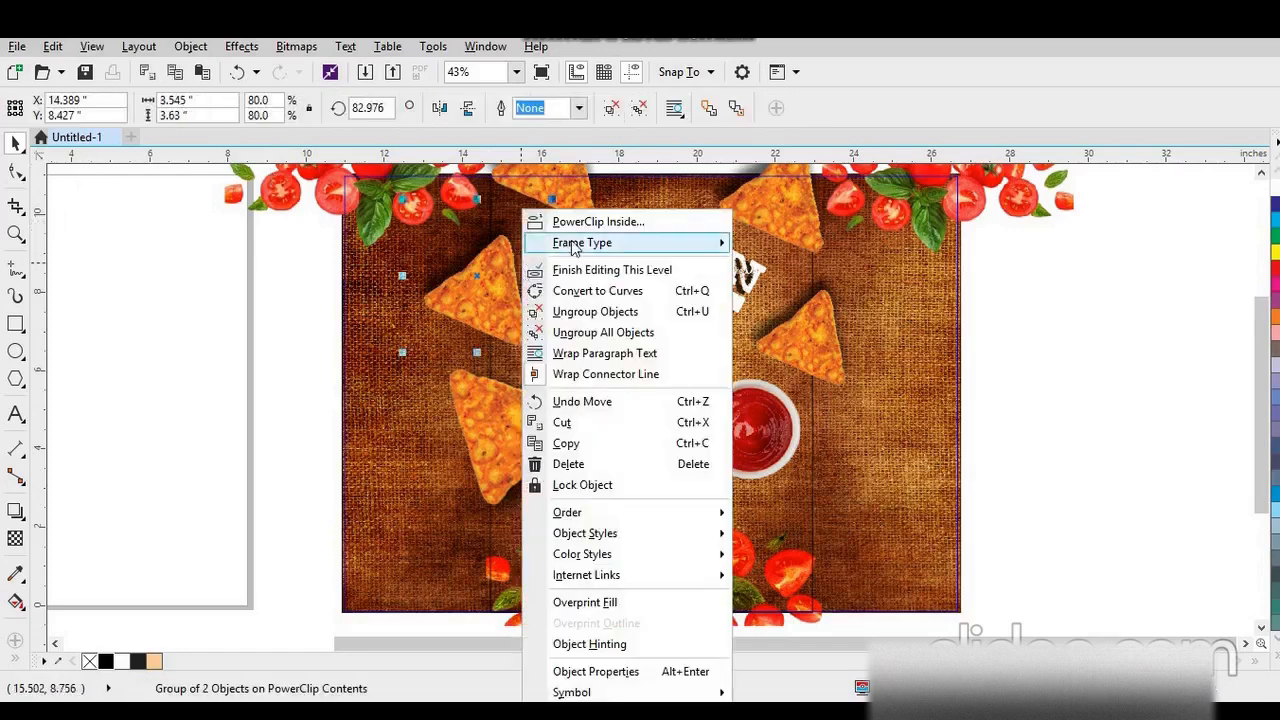
left_click(584, 268)
left_click(1022, 404)
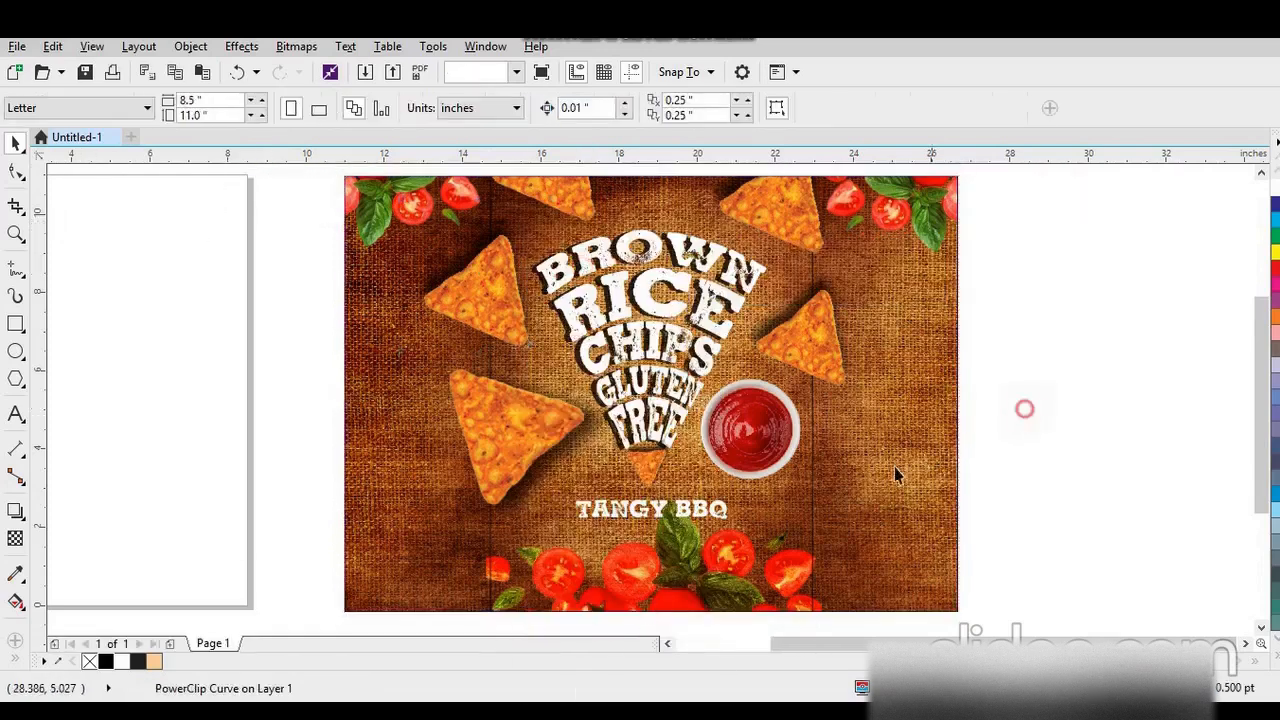
Select the whole package artwork and activate the Zoom tool to inspect it up close.
scroll(729, 477, "down", 2)
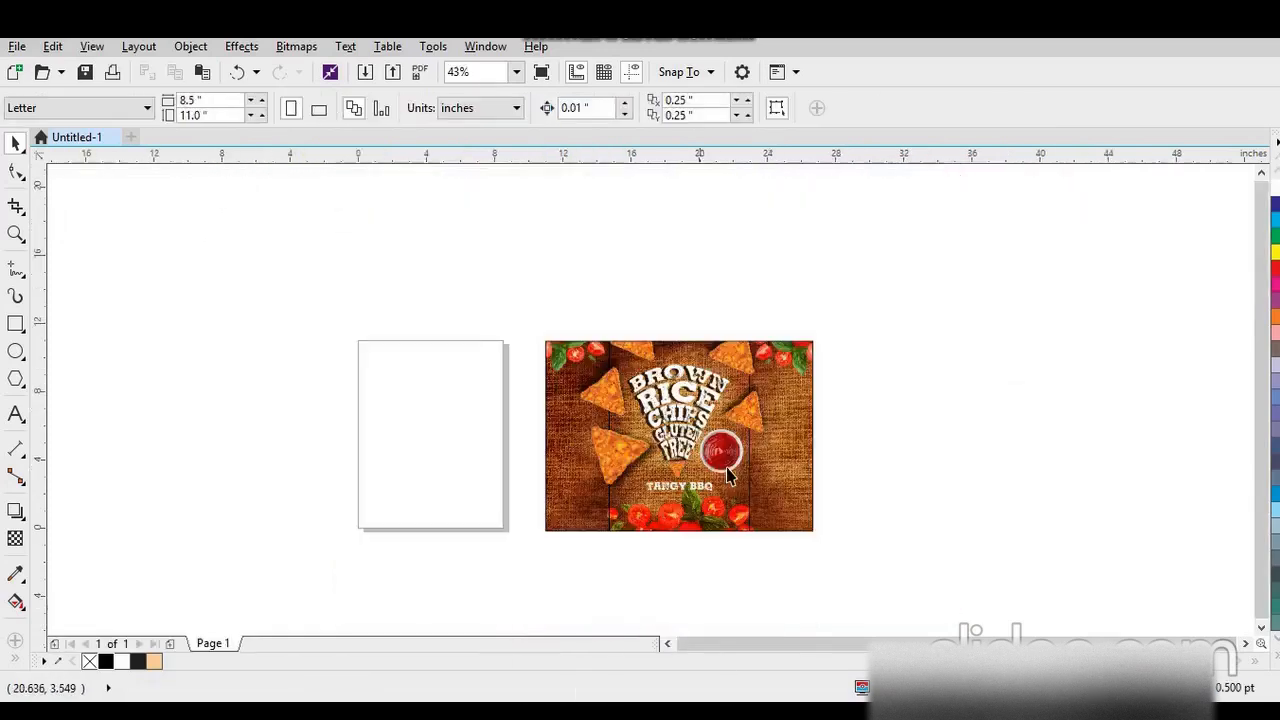
left_click(549, 345)
key("z")
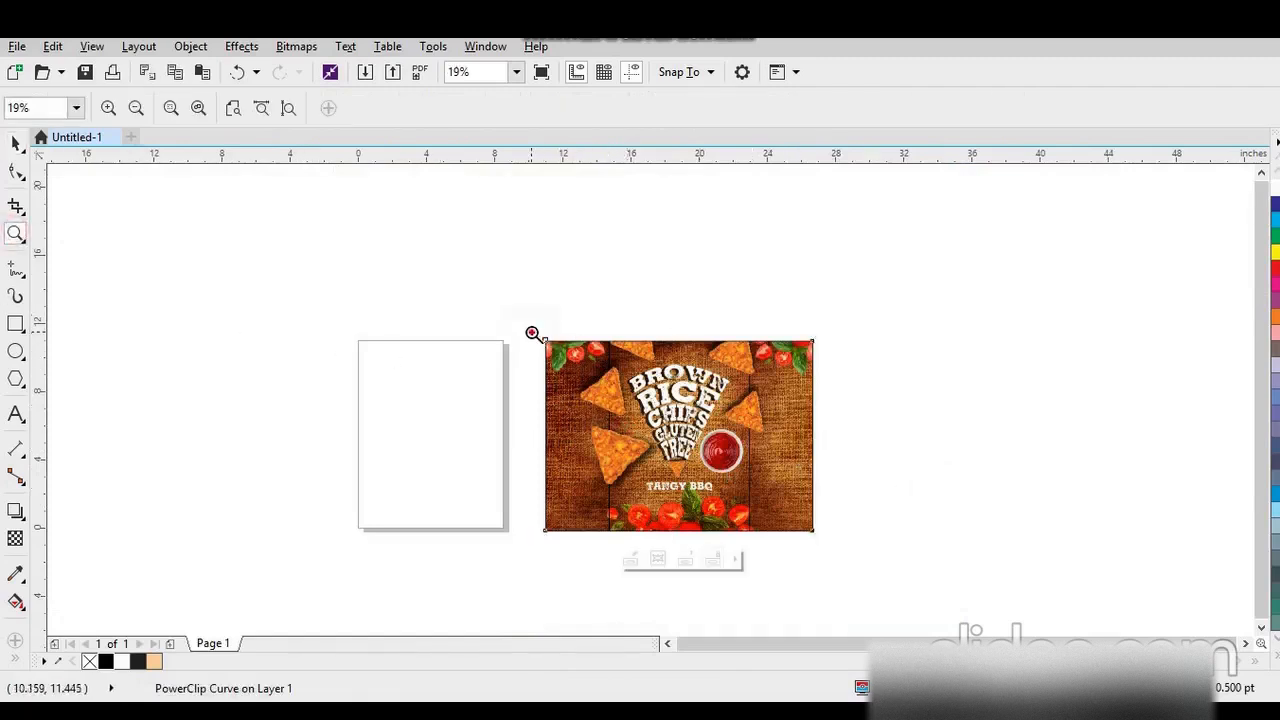